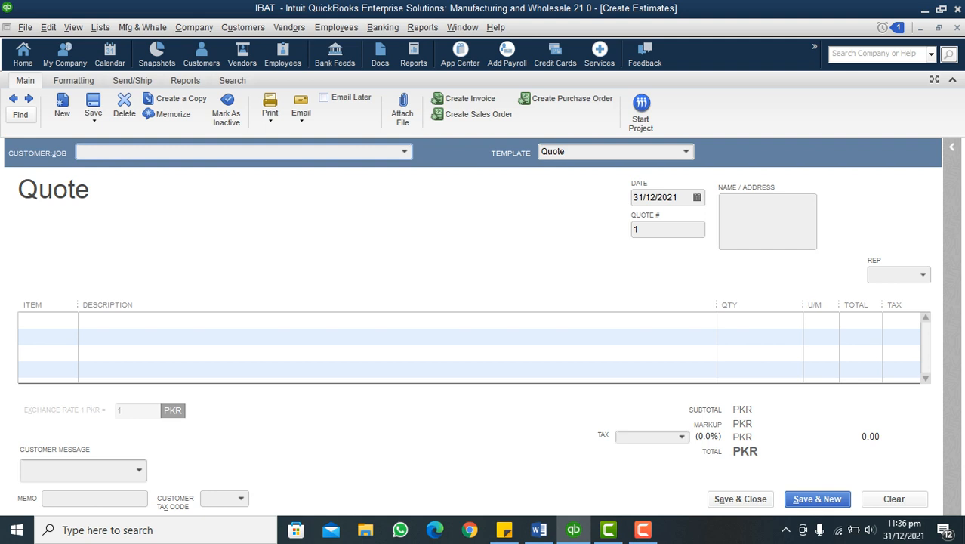
Keep the Quote template for the new quotation and choose East & Co as its customer
{"action": "left_click", "coordinate": [686, 152]}
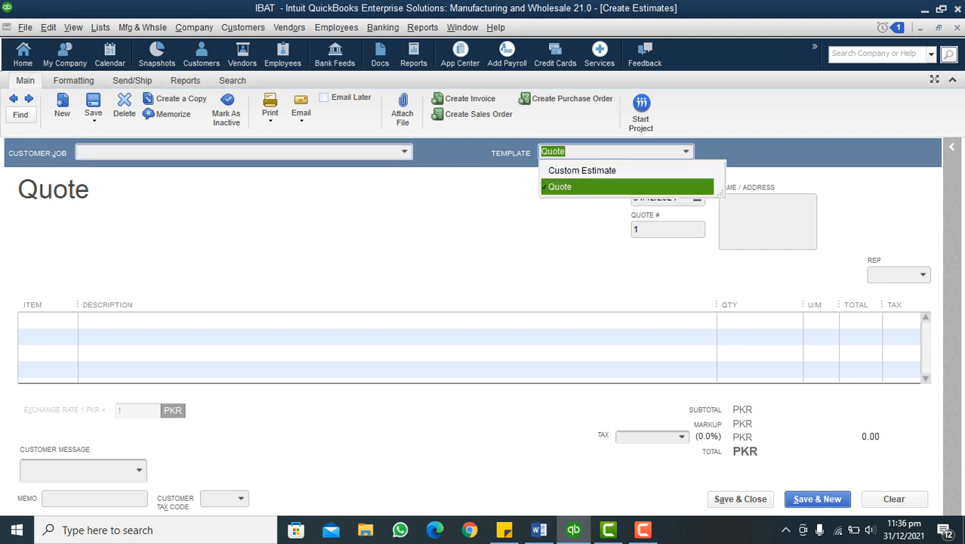
{"action": "left_click", "coordinate": [560, 187]}
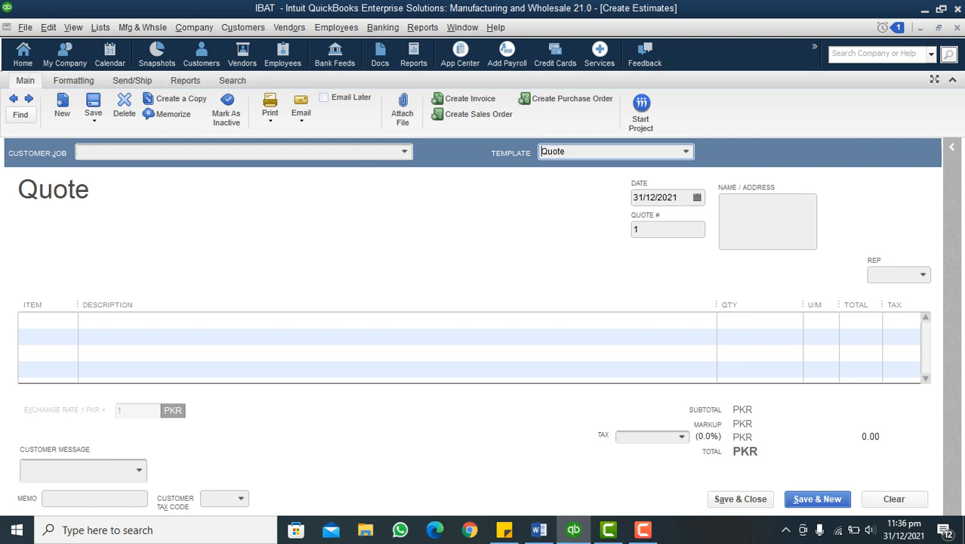
{"action": "left_click", "coordinate": [404, 151]}
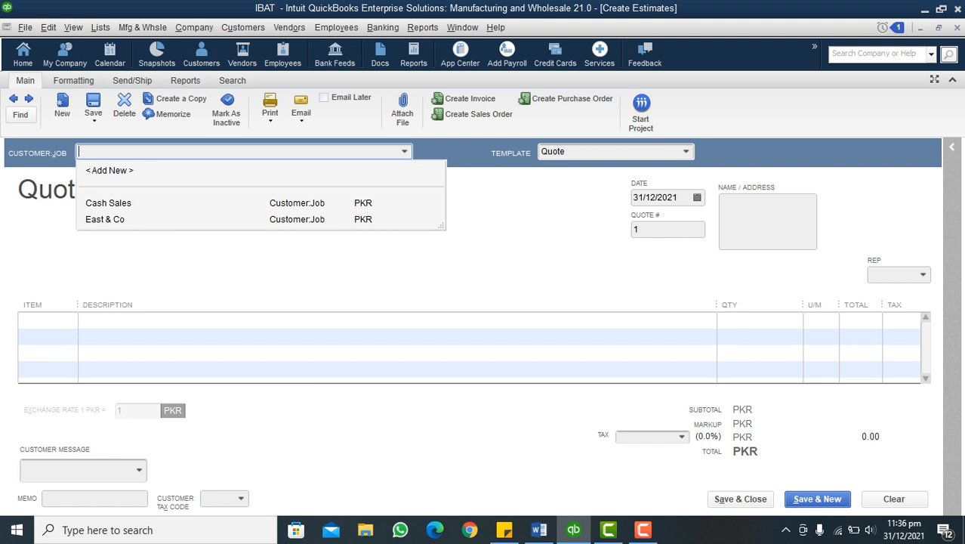
{"action": "left_click", "coordinate": [106, 220]}
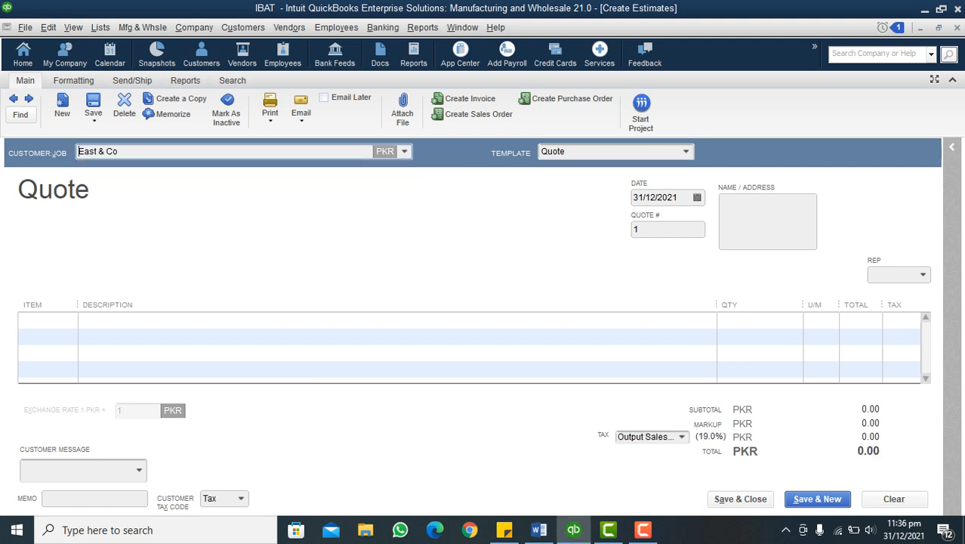
Check the quotation date in the Word sales demo document and set the quote's date to 27/12/2021
{"action": "left_click", "coordinate": [697, 198]}
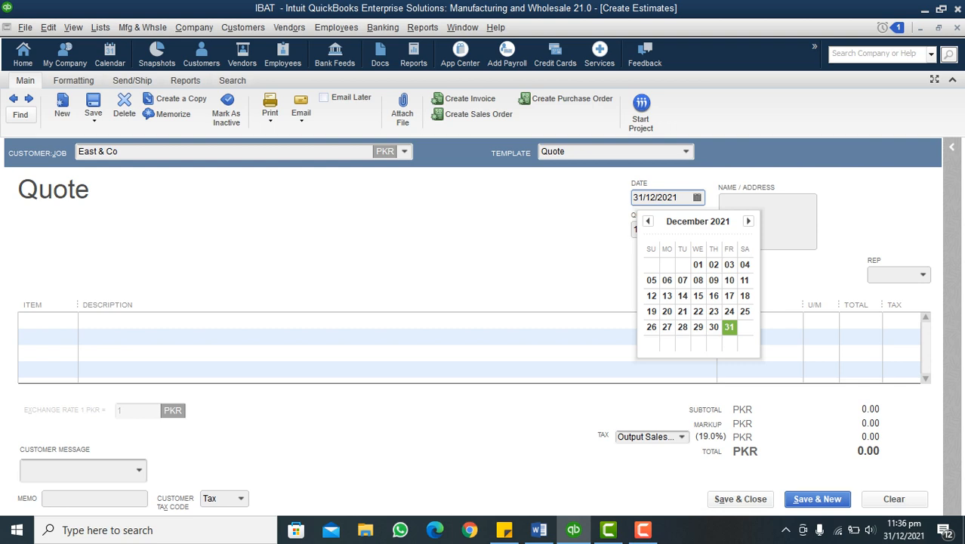
{"action": "left_click", "coordinate": [538, 530]}
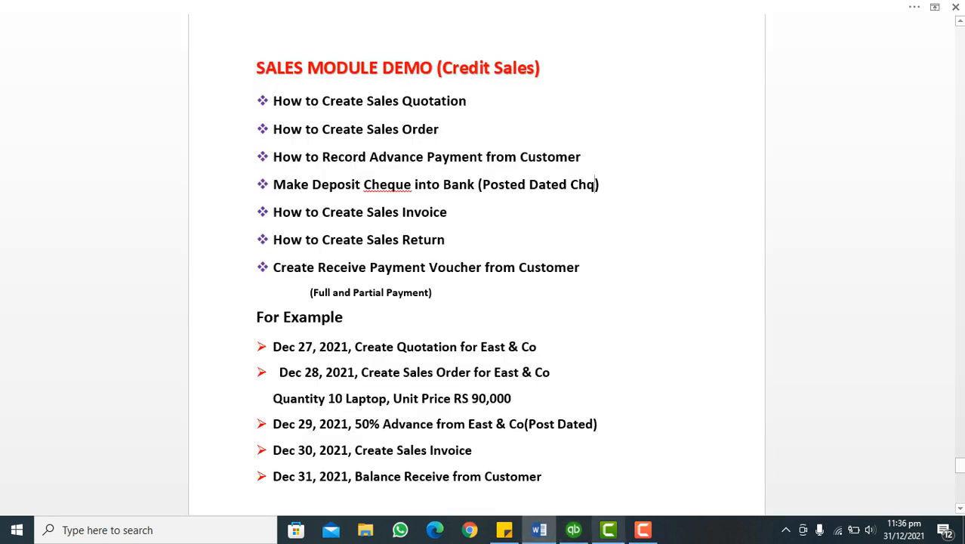
{"action": "left_click", "coordinate": [574, 530]}
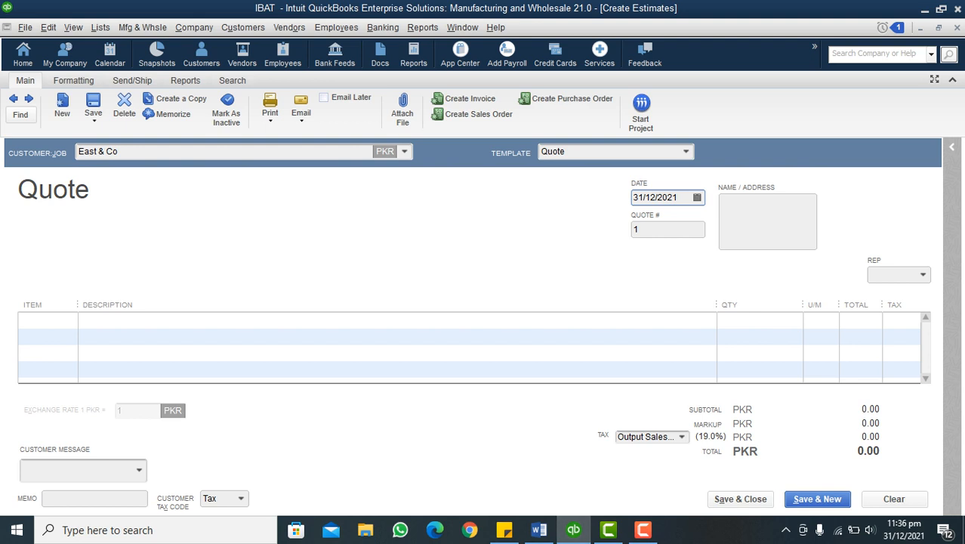
{"action": "left_click", "coordinate": [697, 198]}
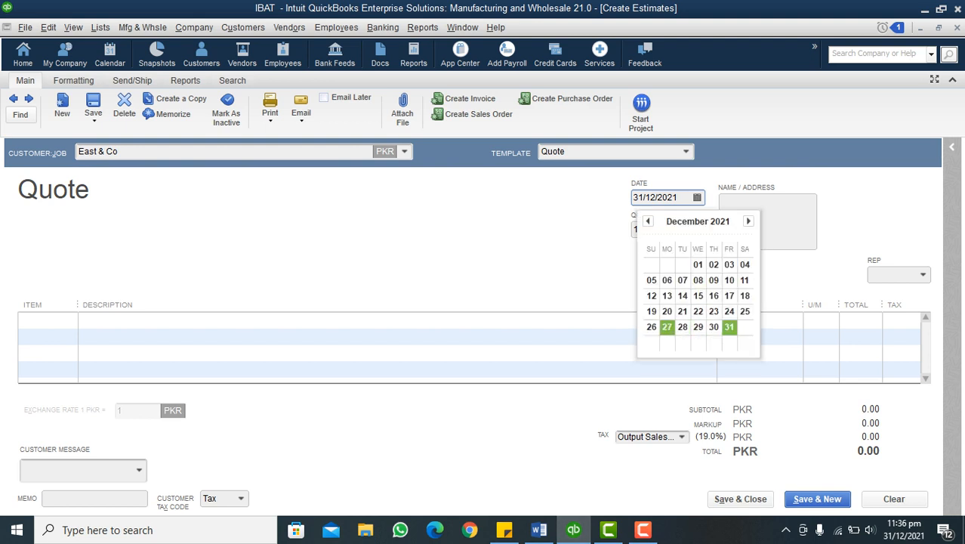
{"action": "left_click", "coordinate": [667, 326]}
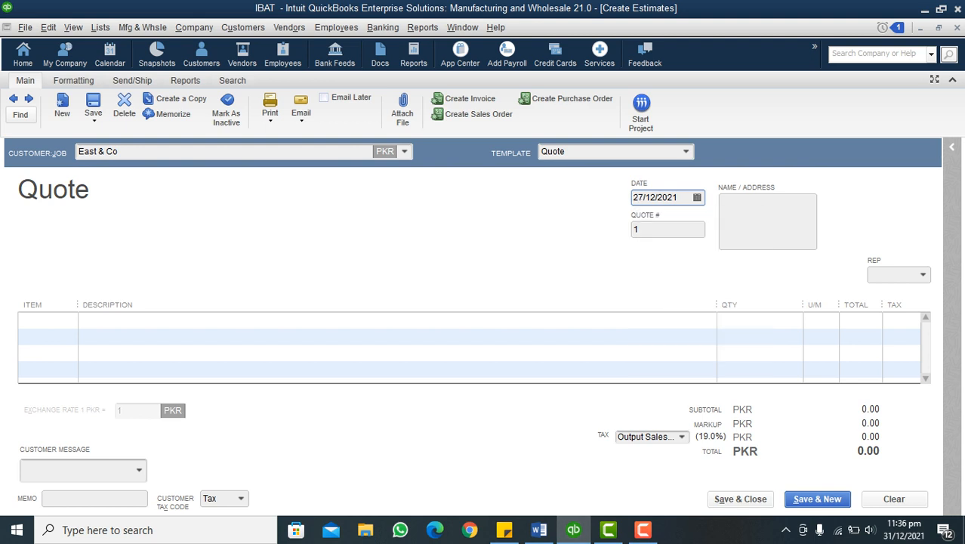
Enter the company name East & Co and its city on separate lines of the quote's name and address box
{"action": "left_click", "coordinate": [656, 230]}
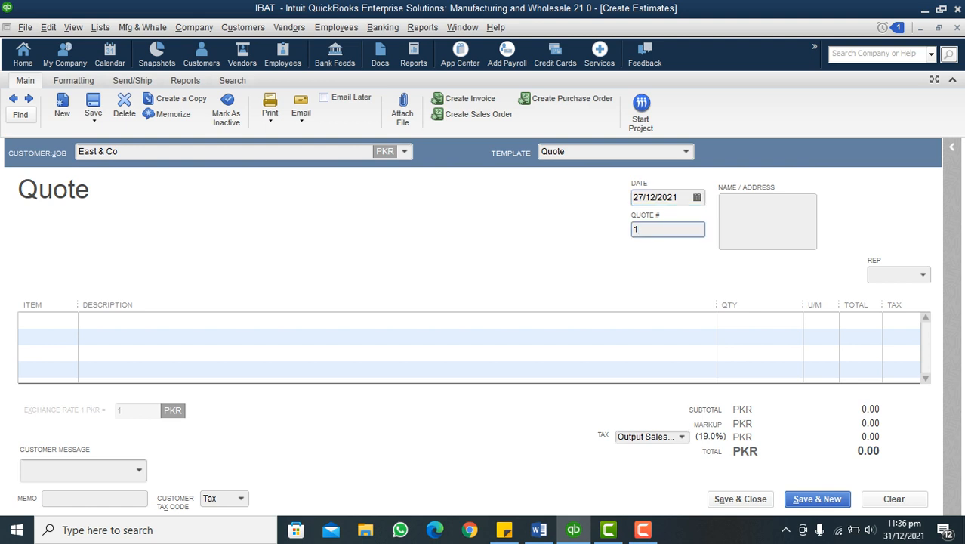
{"action": "left_click", "coordinate": [767, 221]}
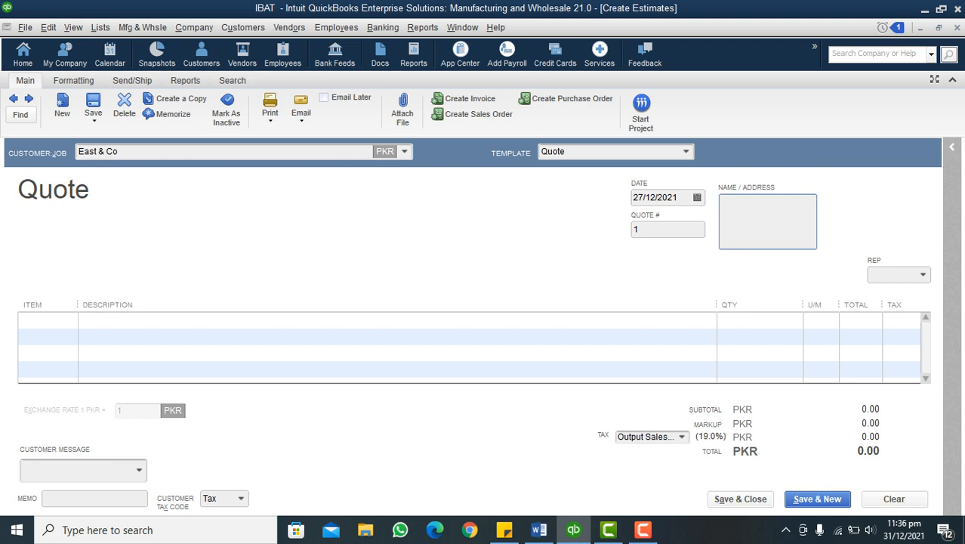
{"action": "type", "text": "East & Co"}
{"action": "key", "text": "Return"}
{"action": "type", "text": "Lahore"}
Add the item Laptot Dell to the quote's first line and narrow the description and quantity columns
{"action": "left_click", "coordinate": [46, 320]}
{"action": "left_click", "coordinate": [70, 321]}
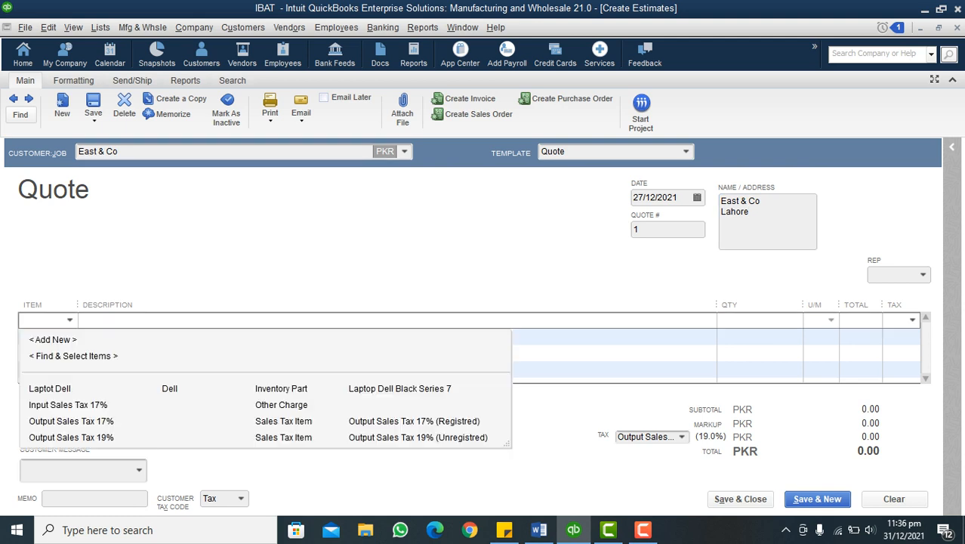
{"action": "left_click", "coordinate": [50, 388]}
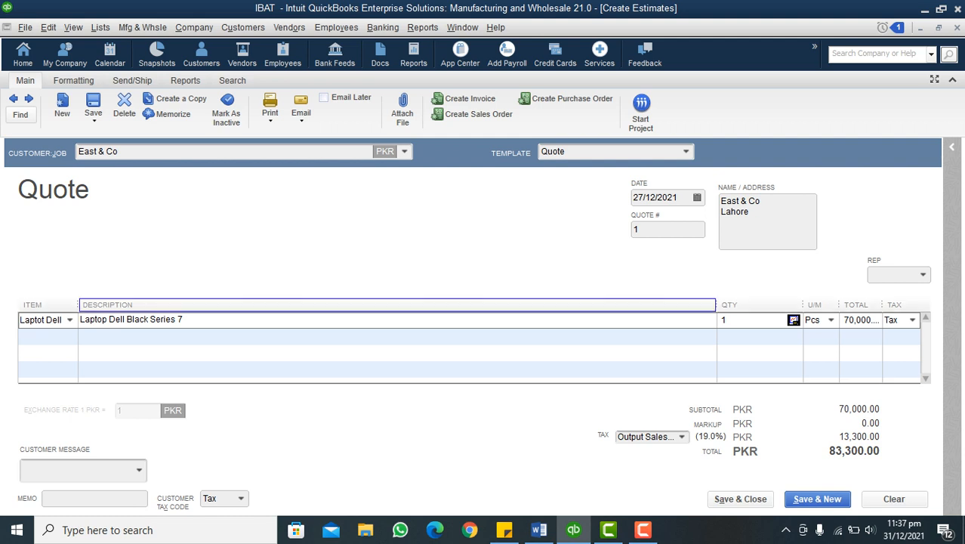
{"action": "left_click_drag", "start_coordinate": [717, 305], "coordinate": [659, 305]}
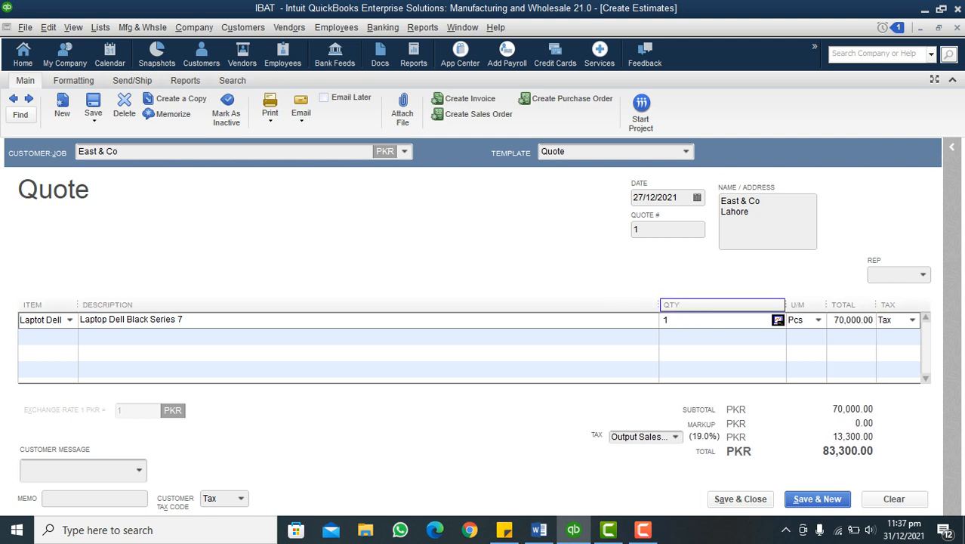
{"action": "left_click_drag", "start_coordinate": [786, 304], "coordinate": [758, 304]}
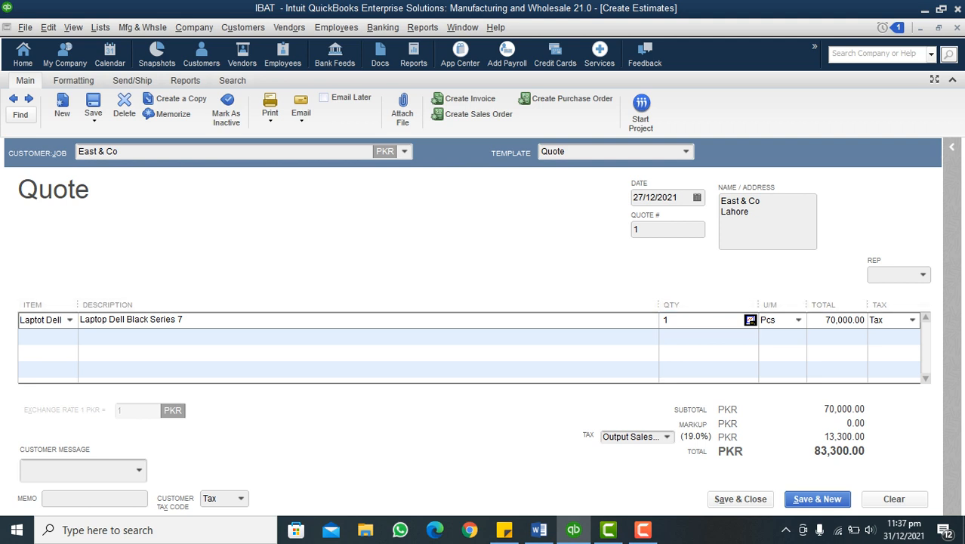
Check the unit price in the Word demo document and set the laptop line's total to 90,000
{"action": "left_click", "coordinate": [827, 319]}
{"action": "left_click", "coordinate": [539, 530]}
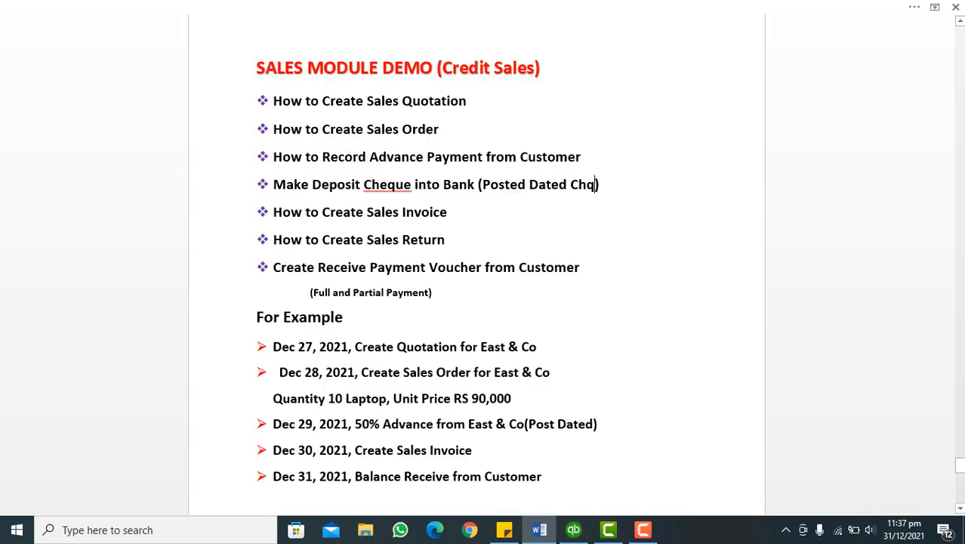
{"action": "left_click", "coordinate": [573, 530]}
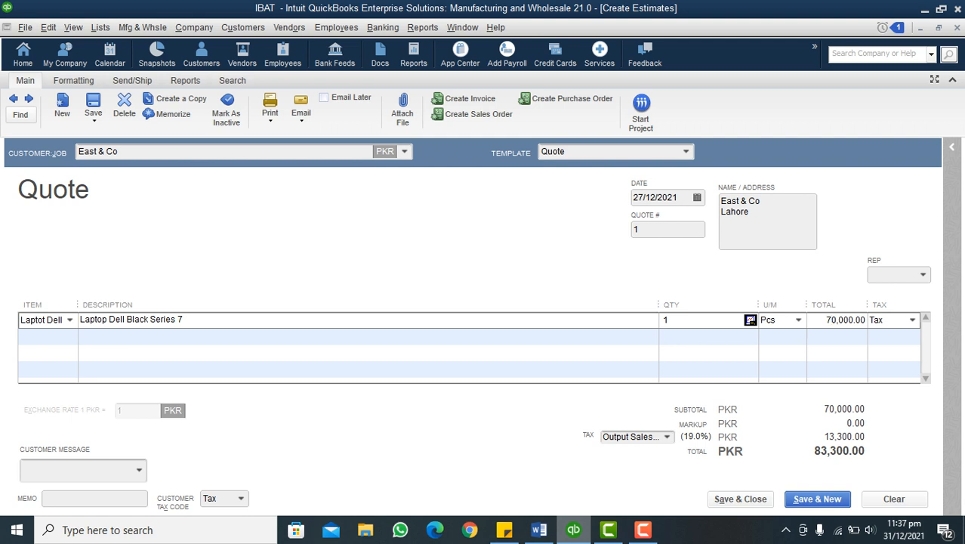
{"action": "type", "text": "9"}
{"action": "key", "text": "Tab"}
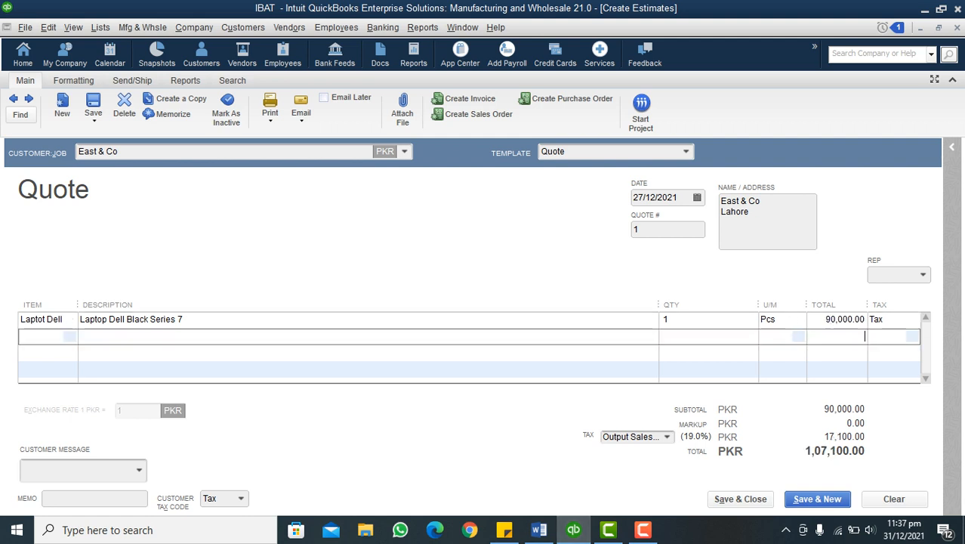
Change the tax code of the quote's laptop line to Non
{"action": "key", "text": "alt+Down"}
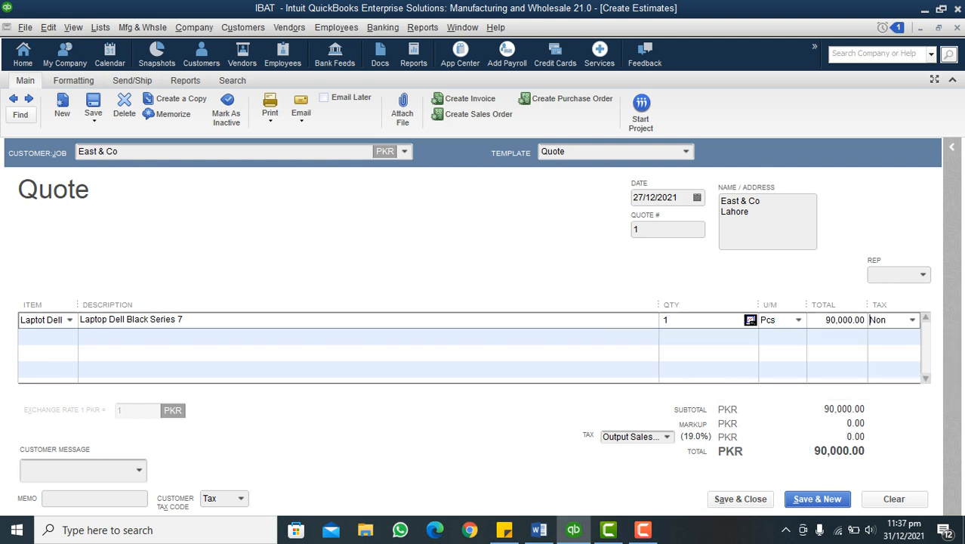
{"action": "key", "text": "Down"}
{"action": "key", "text": "Return"}
{"action": "left_click", "coordinate": [131, 319]}
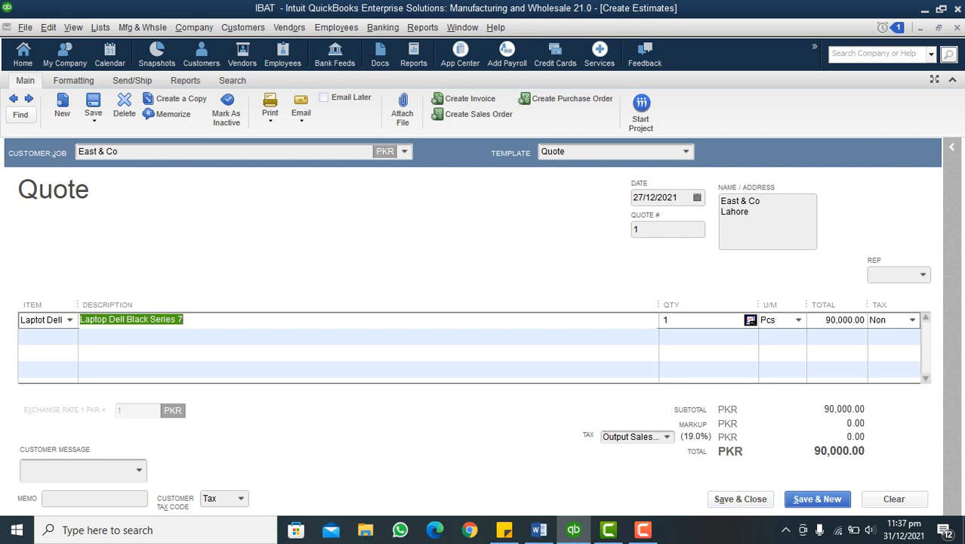
Save and close the quote, making the billing address change permanent and entering the province in the Zip / Postal Code field
{"action": "left_click", "coordinate": [741, 499]}
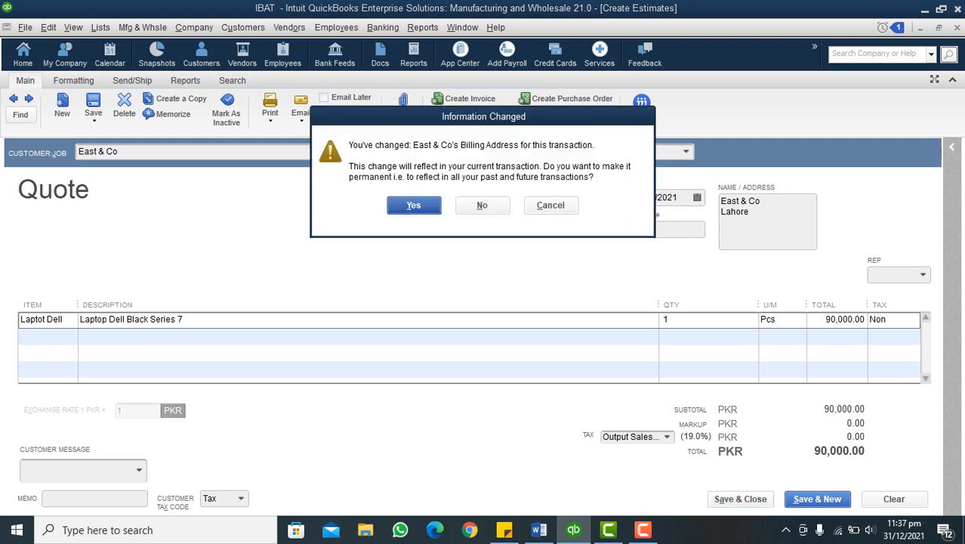
{"action": "key", "text": "Return"}
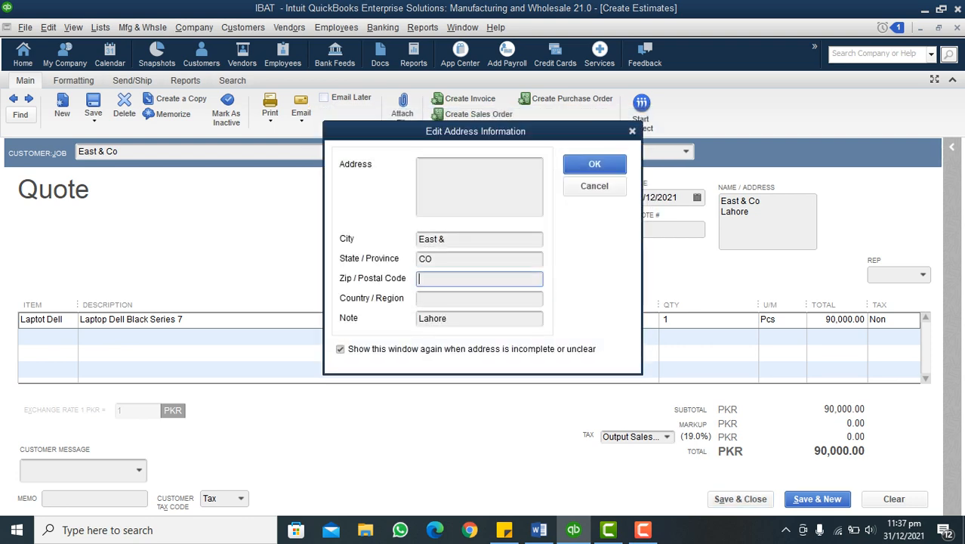
{"action": "type", "text": "Punjab"}
{"action": "key", "text": "Return"}
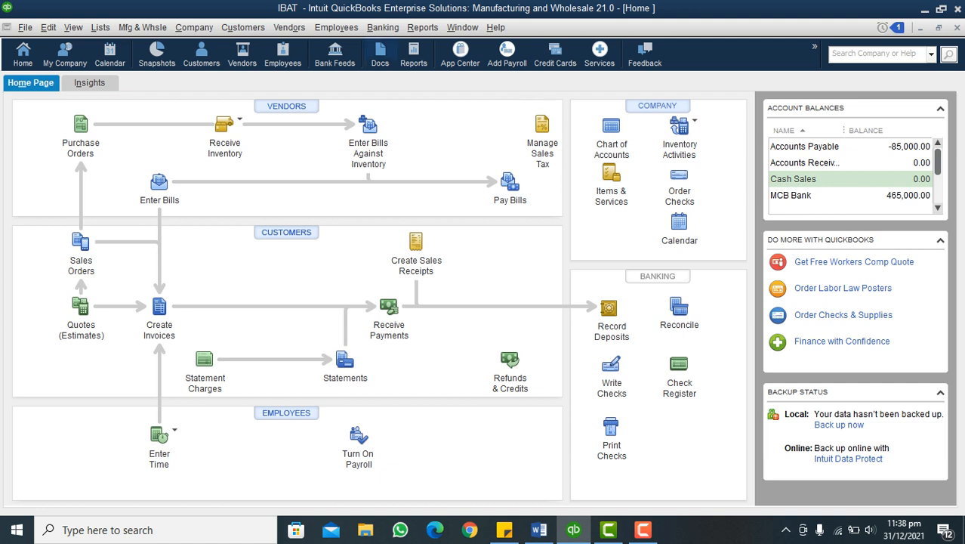
Create a new sales order and choose East & Co as its customer
{"action": "left_click", "coordinate": [243, 28]}
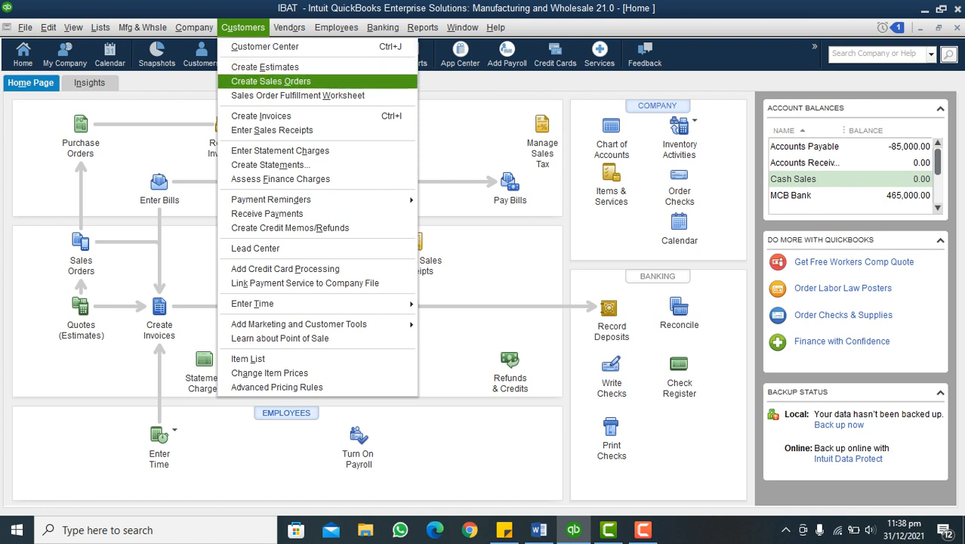
{"action": "left_click", "coordinate": [272, 82]}
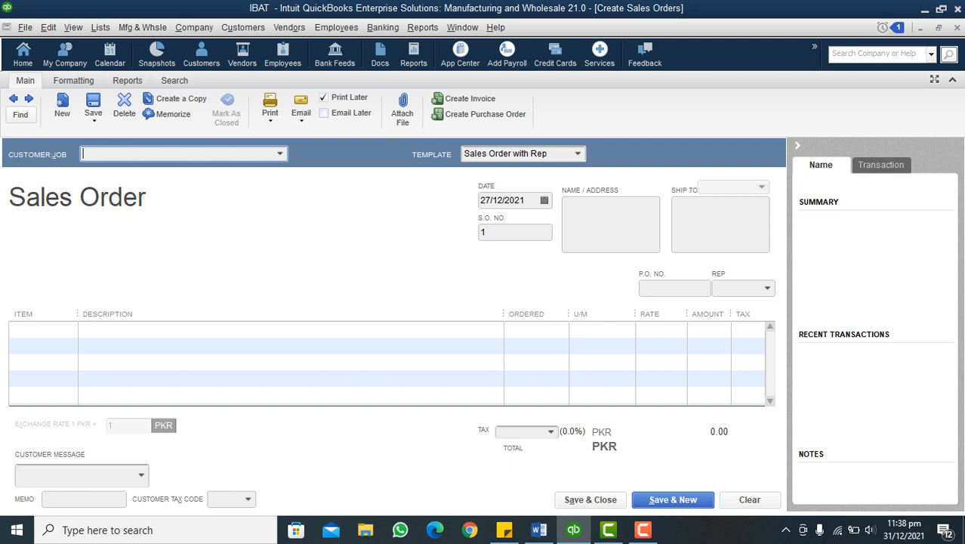
{"action": "left_click", "coordinate": [280, 154]}
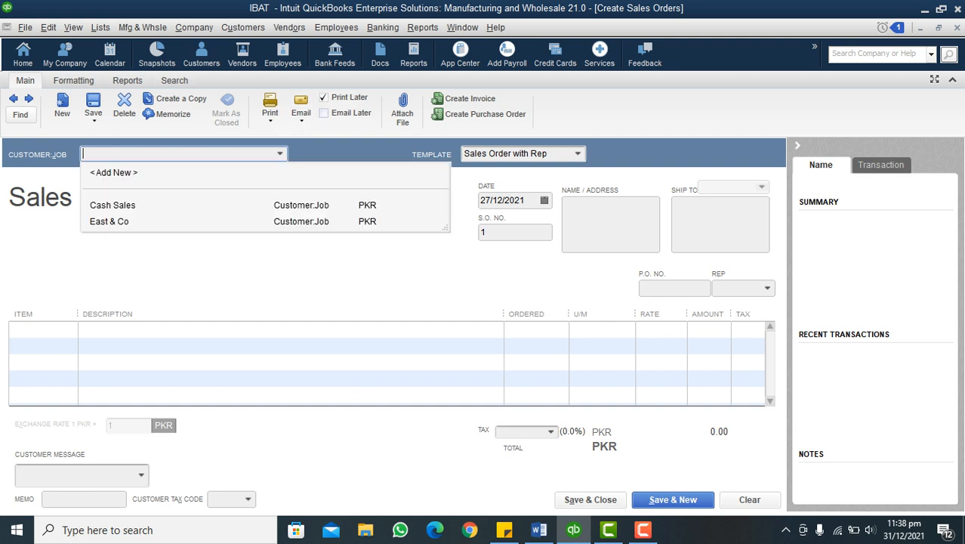
{"action": "left_click", "coordinate": [109, 222]}
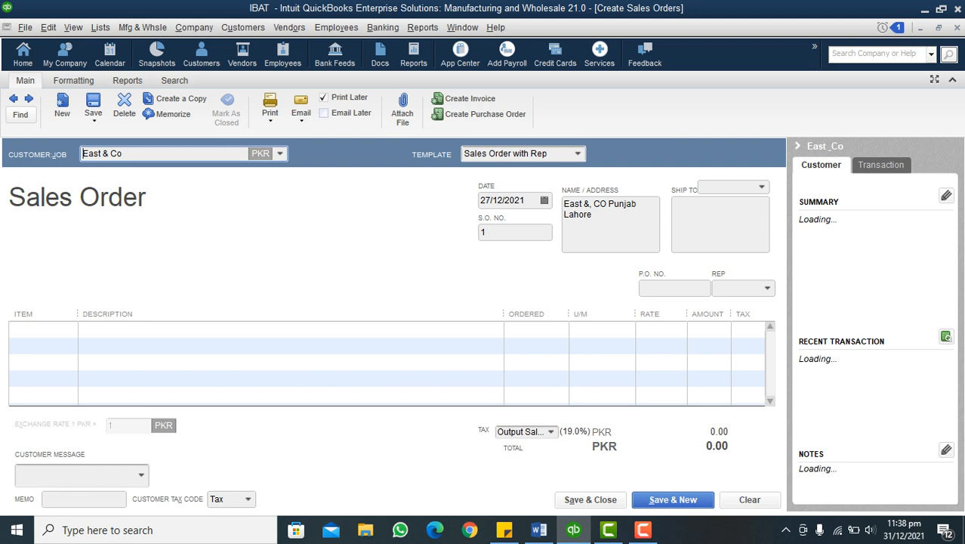
Check the order date in the Word sales demo document and set the sales order's date to 28/12/2021
{"action": "left_click", "coordinate": [545, 200]}
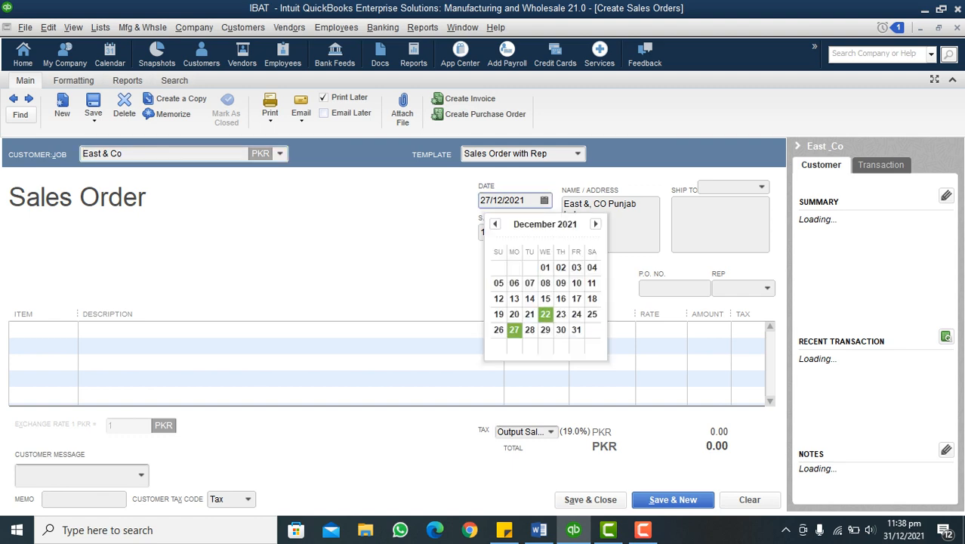
{"action": "left_click", "coordinate": [539, 529]}
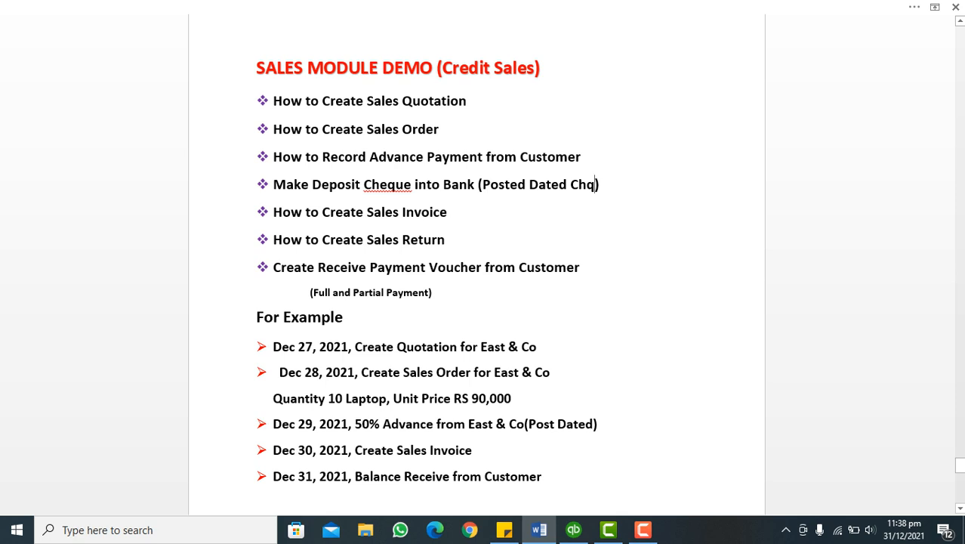
{"action": "left_click", "coordinate": [574, 529]}
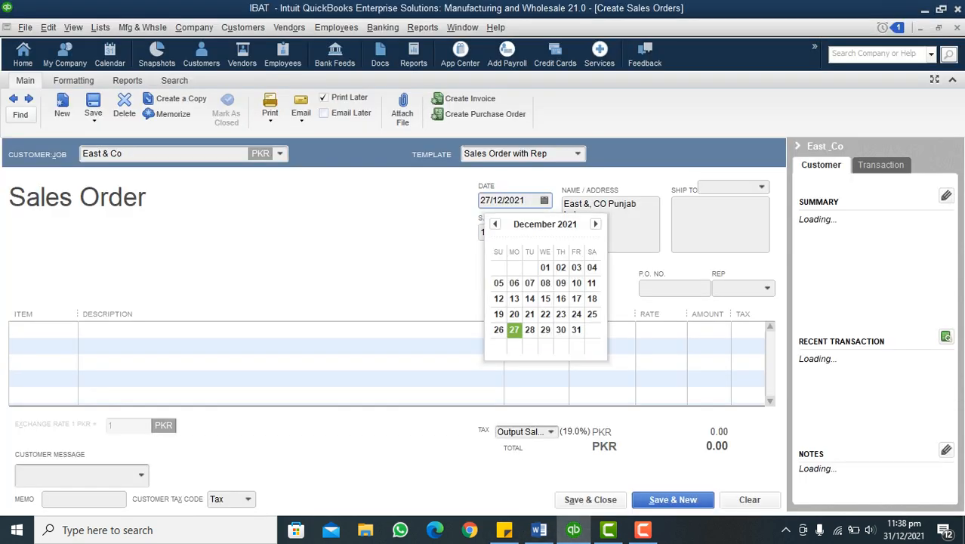
{"action": "left_click", "coordinate": [528, 330]}
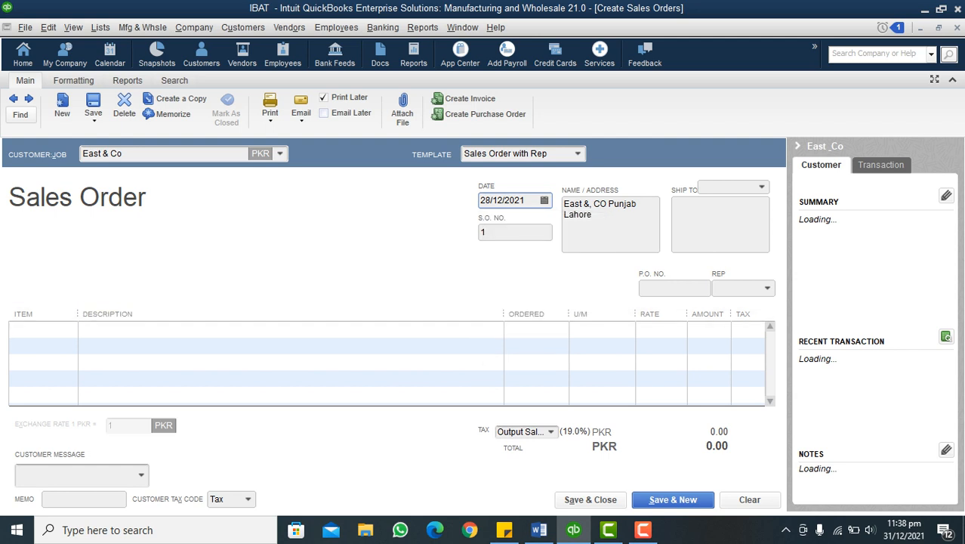
Collapse the customer information pane and add the item Laptot Dell to the sales order's first line
{"action": "left_click", "coordinate": [798, 146]}
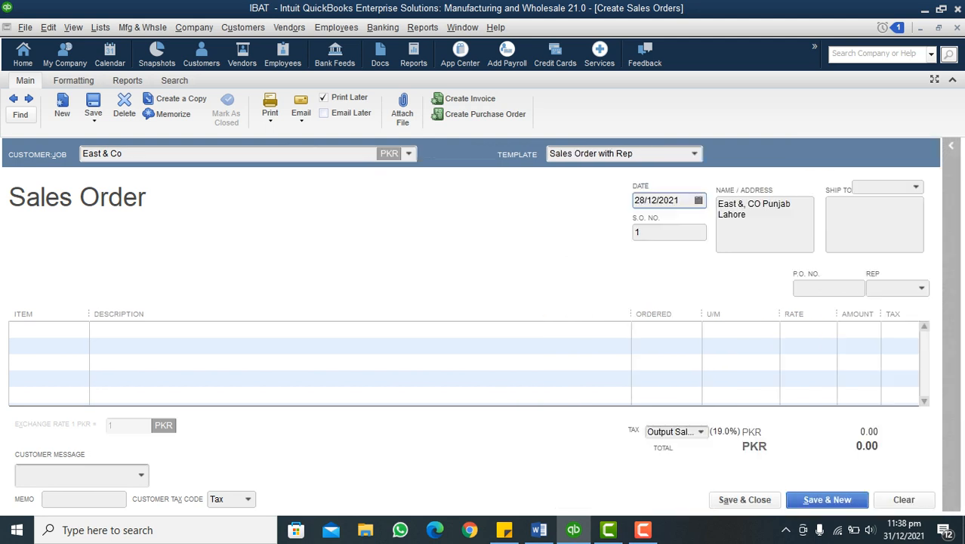
{"action": "left_click", "coordinate": [49, 329]}
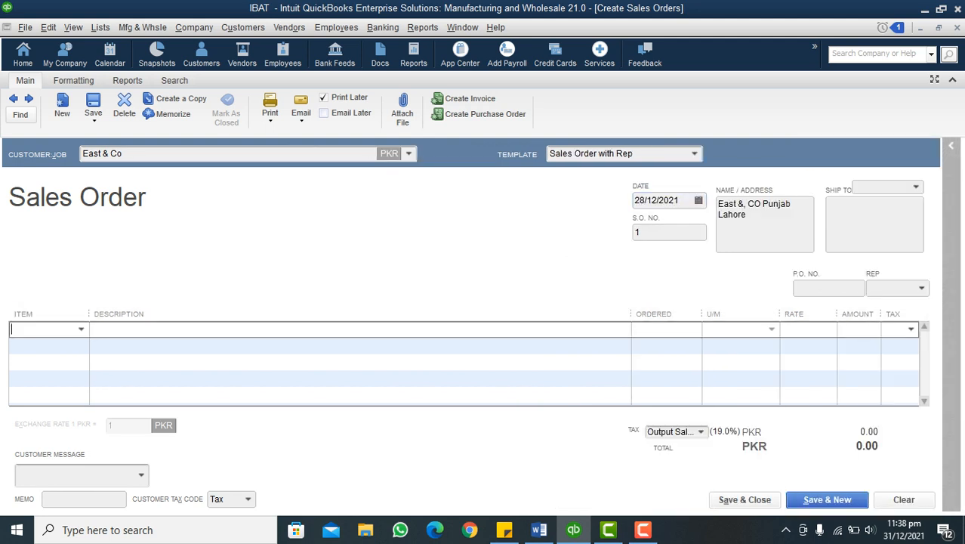
{"action": "left_click", "coordinate": [81, 330]}
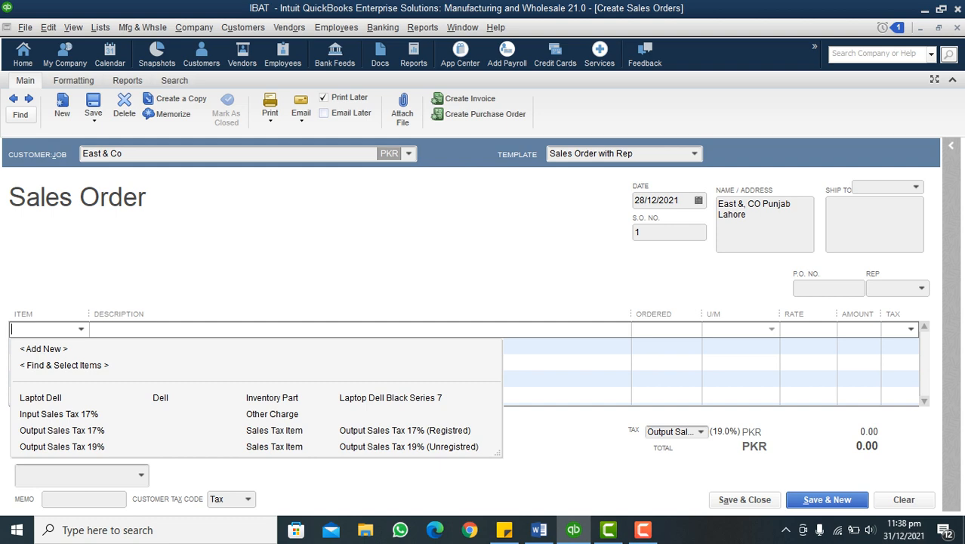
{"action": "left_click", "coordinate": [40, 399]}
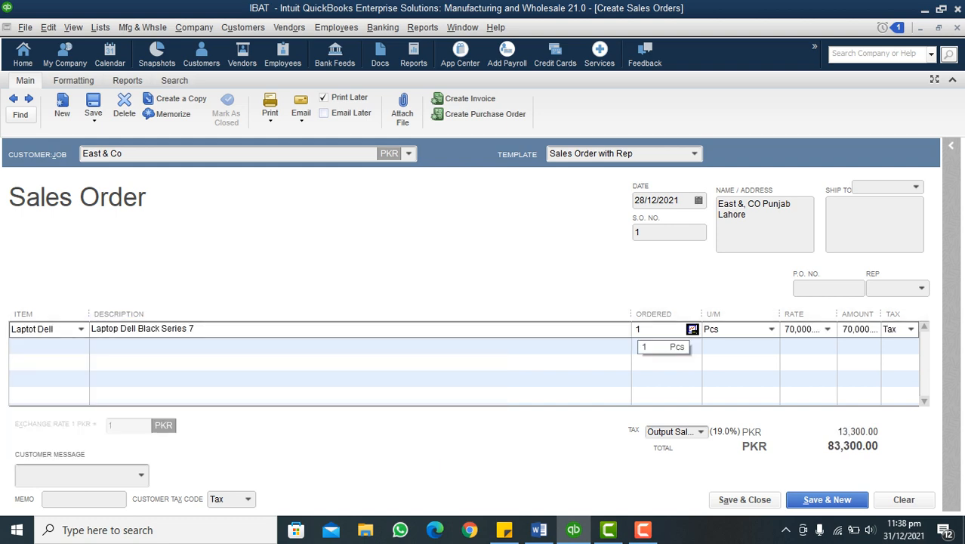
Check the quantity in the Word sales demo document, set the laptop line's ordered quantity to 10 Pcs, and dismiss the stock notices
{"action": "left_click", "coordinate": [539, 531]}
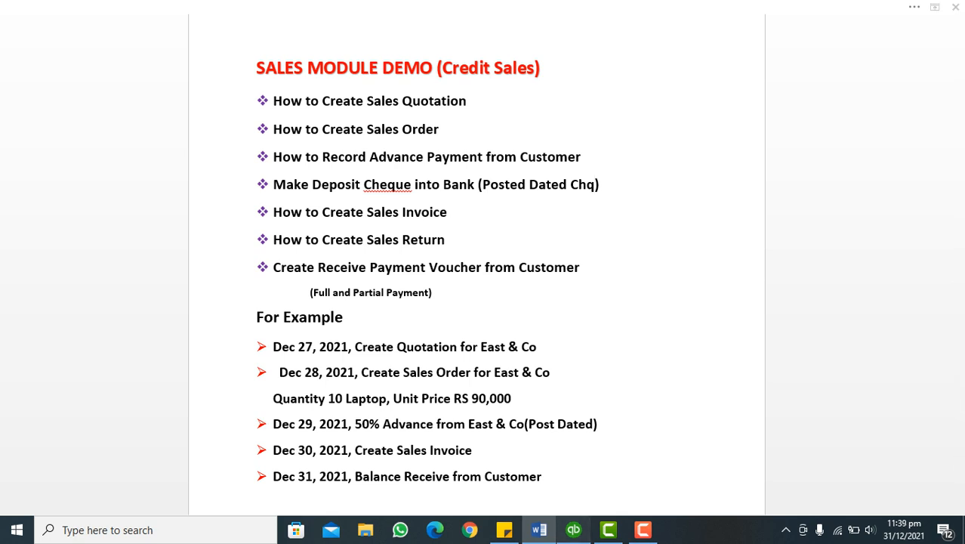
{"action": "key", "text": "alt+Tab"}
{"action": "type", "text": "0"}
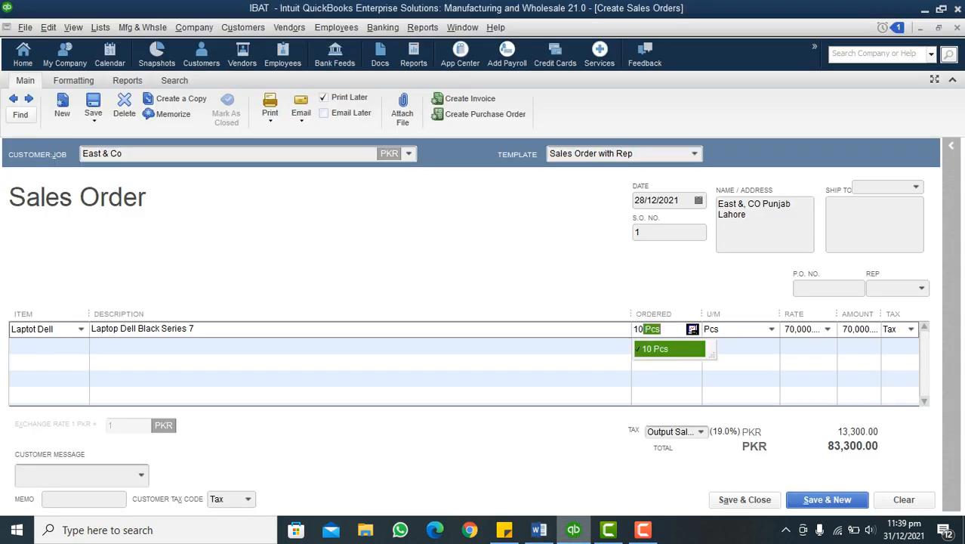
{"action": "key", "text": "Tab"}
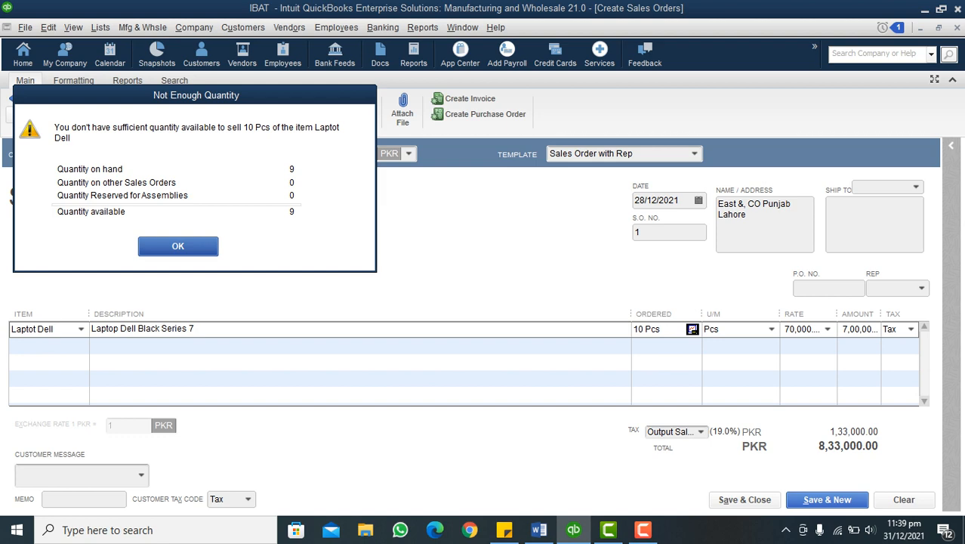
{"action": "key", "text": "Return"}
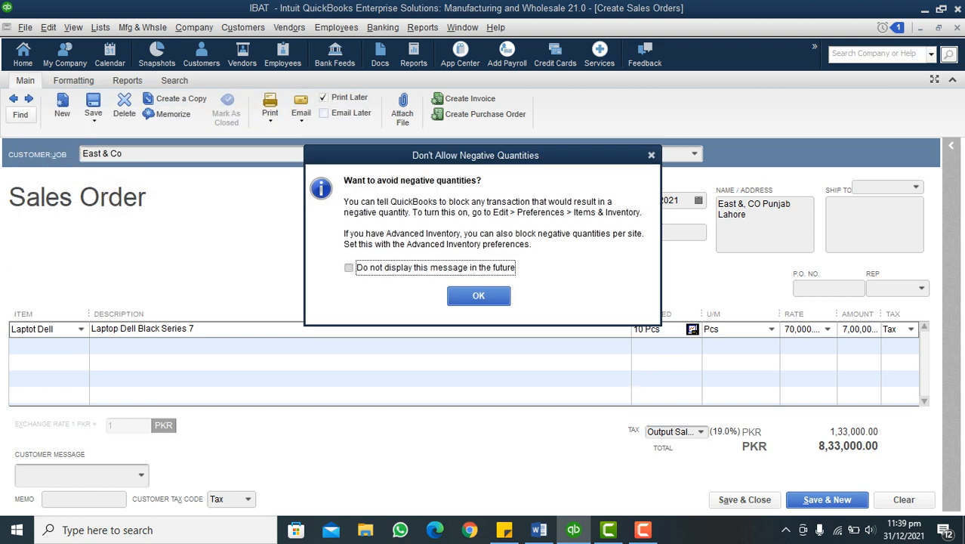
{"action": "key", "text": "Return"}
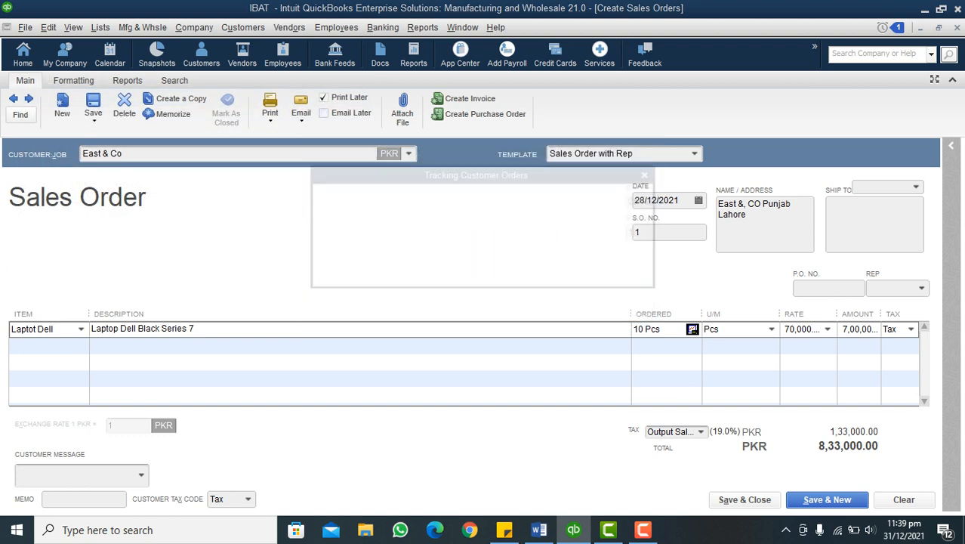
{"action": "key", "text": "Return"}
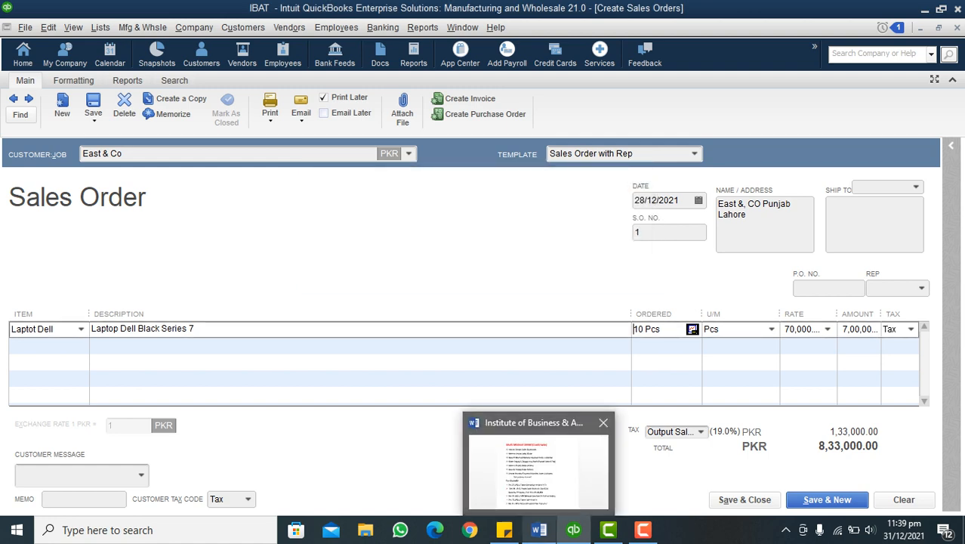
Check the unit price in the Word document, set the laptop's rate to 90,000, and permanently suppress the Price Levels message
{"action": "left_click", "coordinate": [539, 530]}
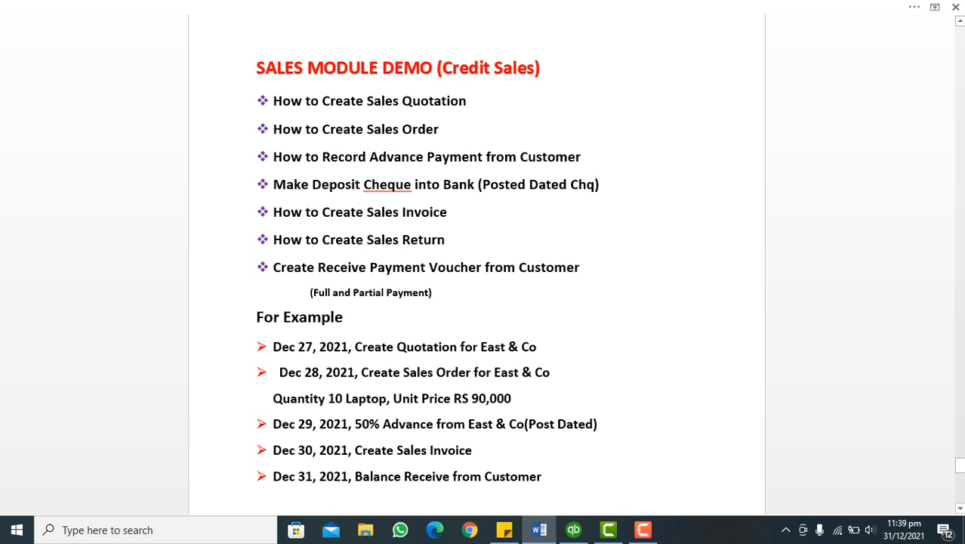
{"action": "left_click", "coordinate": [575, 530]}
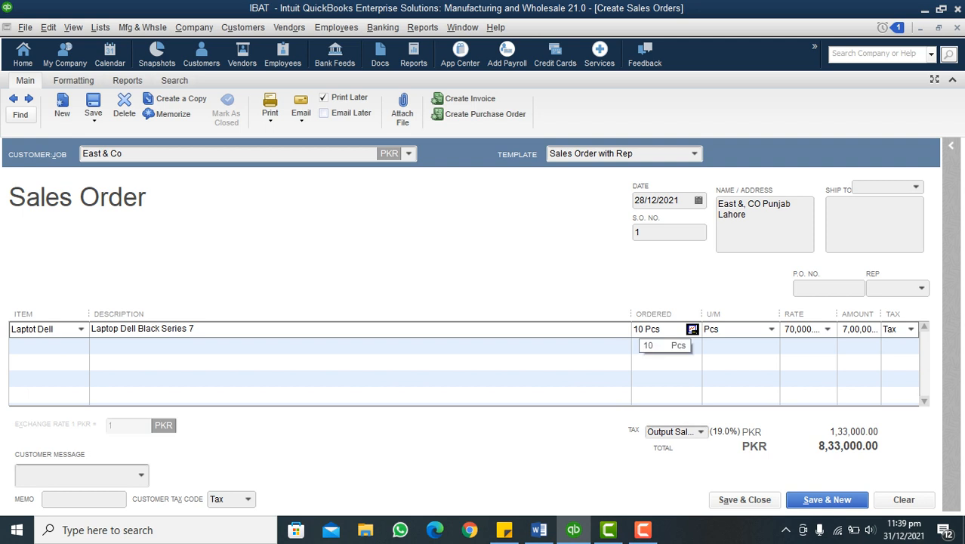
{"action": "left_click", "coordinate": [41, 345]}
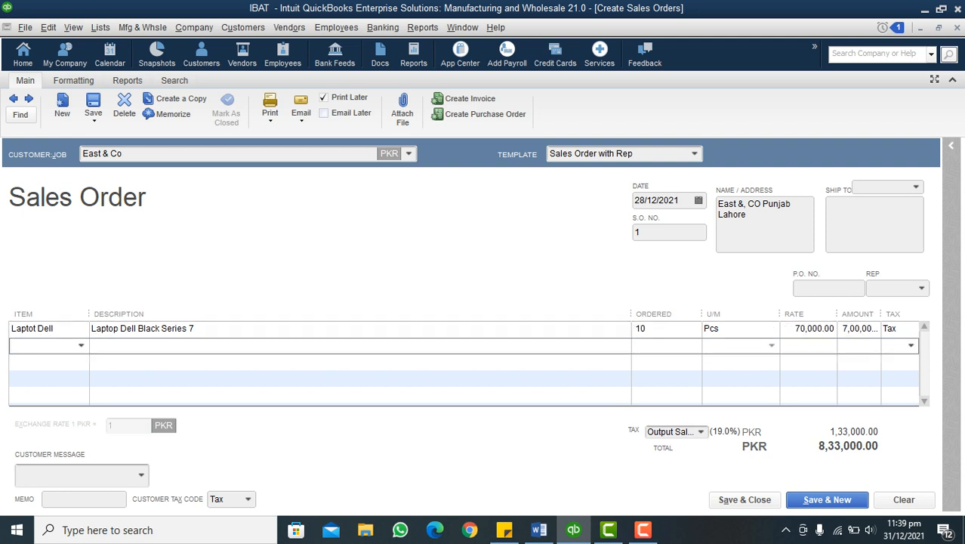
{"action": "left_click", "coordinate": [799, 328]}
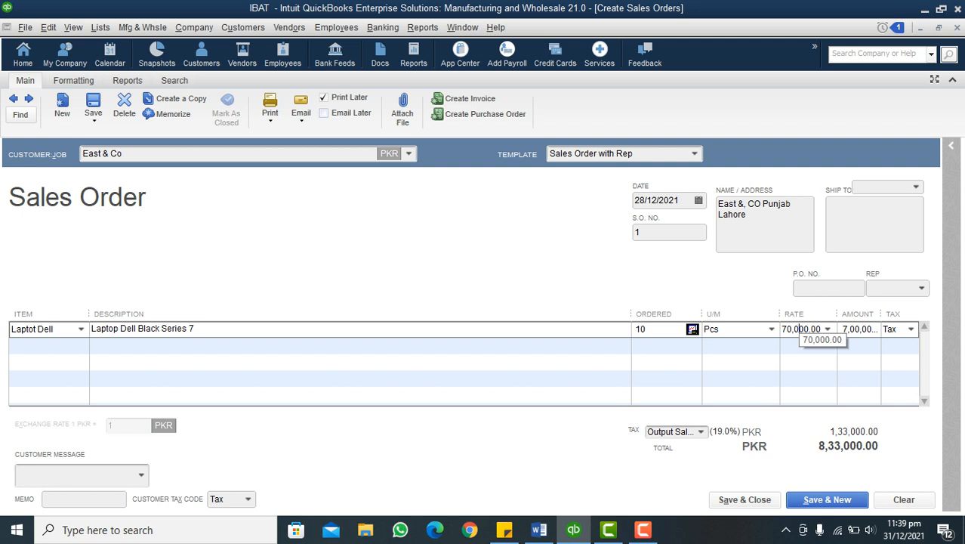
{"action": "left_click", "coordinate": [787, 330]}
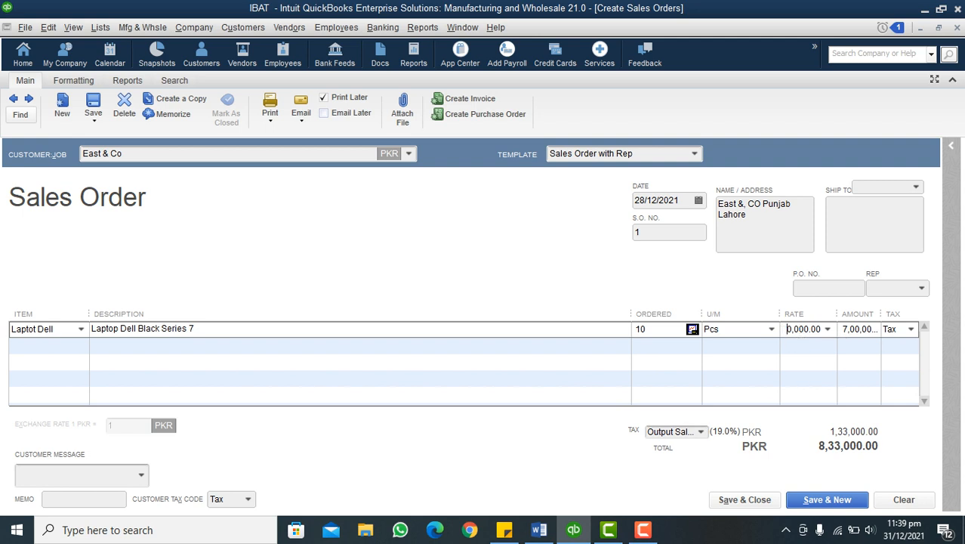
{"action": "type", "text": "9"}
{"action": "key", "text": "Tab"}
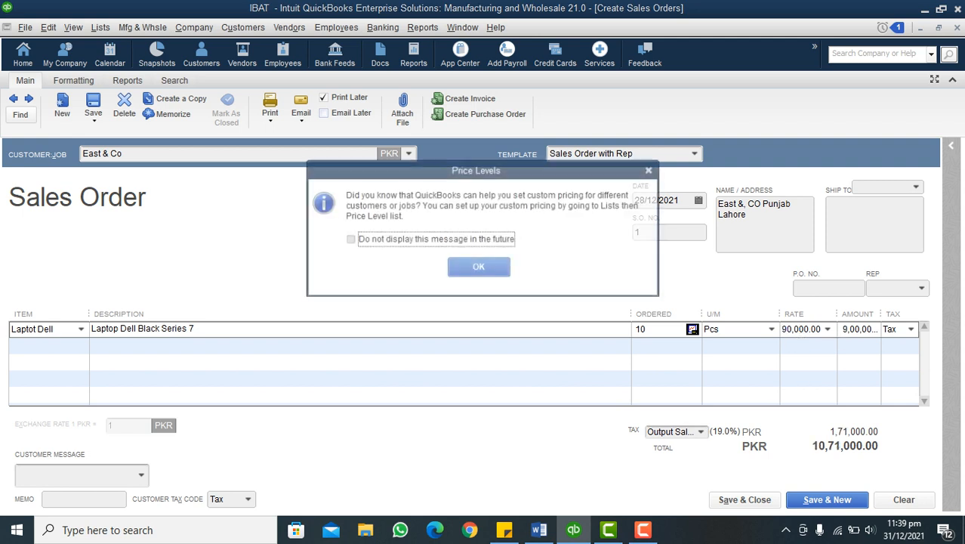
{"action": "left_click", "coordinate": [349, 240]}
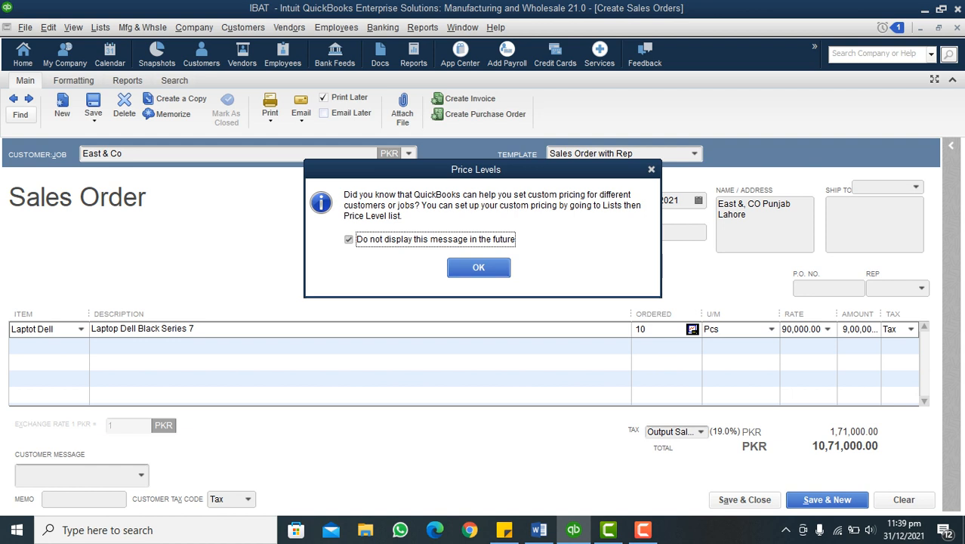
{"action": "left_click", "coordinate": [478, 268]}
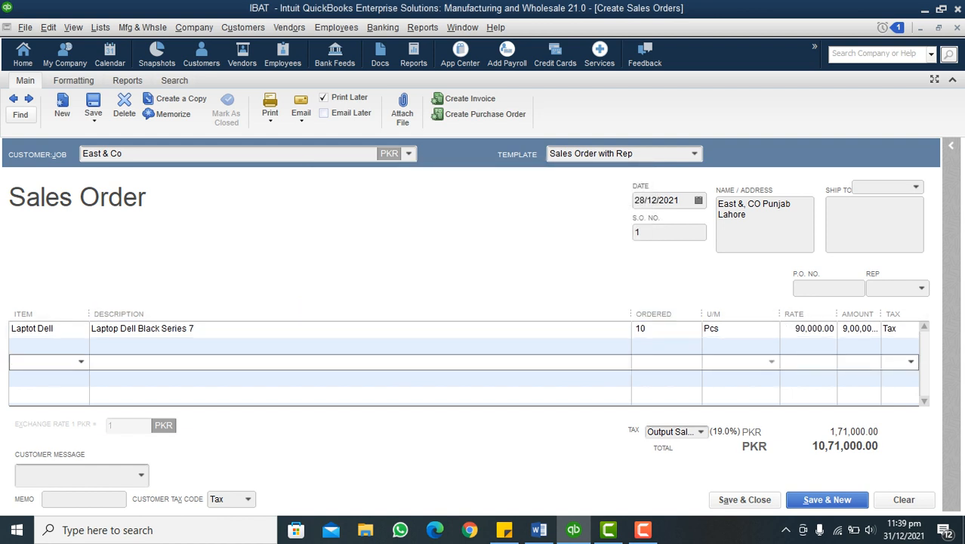
Narrow the U/M and Rate columns and review the tax code options for the laptop line, keeping Tax
{"action": "left_click_drag", "start_coordinate": [779, 314], "coordinate": [749, 314]}
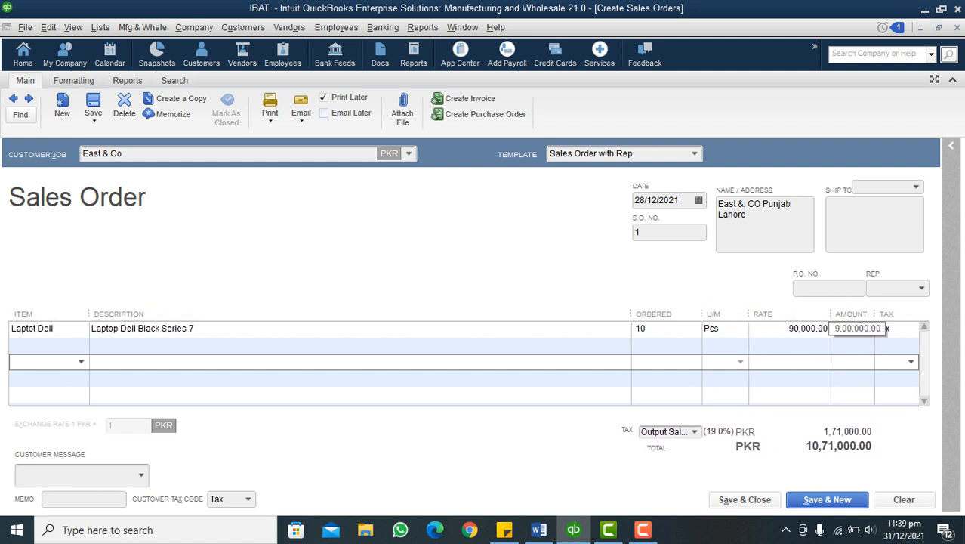
{"action": "left_click_drag", "start_coordinate": [831, 314], "coordinate": [807, 314]}
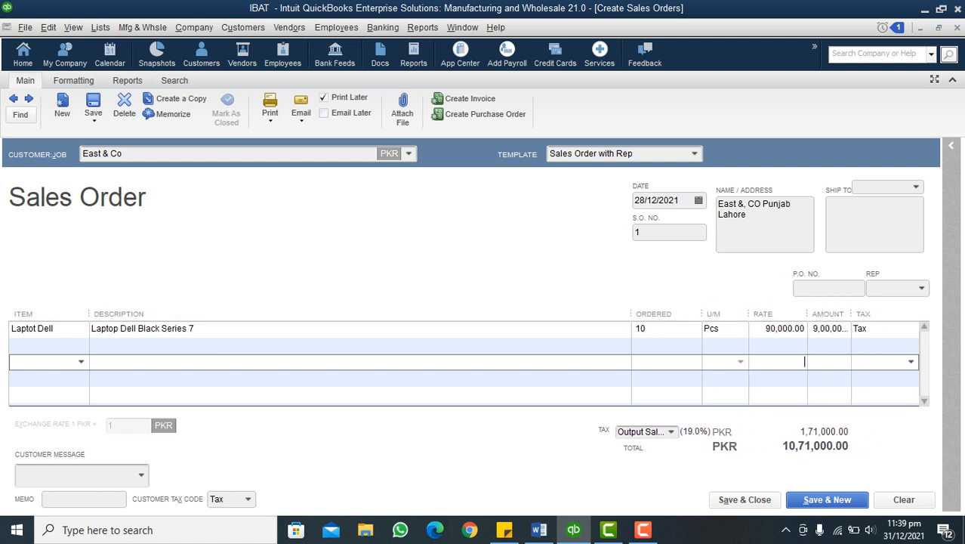
{"action": "left_click", "coordinate": [869, 329]}
{"action": "left_click", "coordinate": [911, 330]}
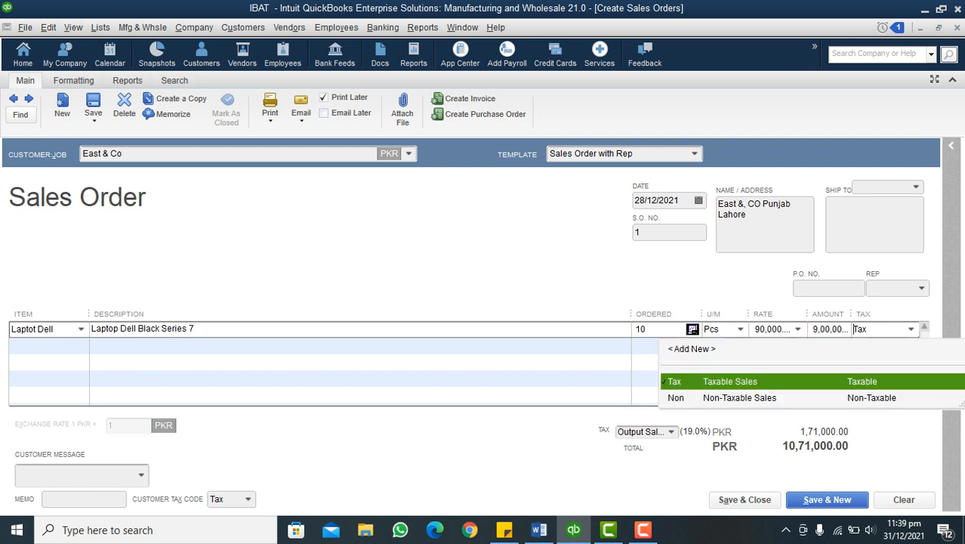
{"action": "left_click", "coordinate": [911, 329]}
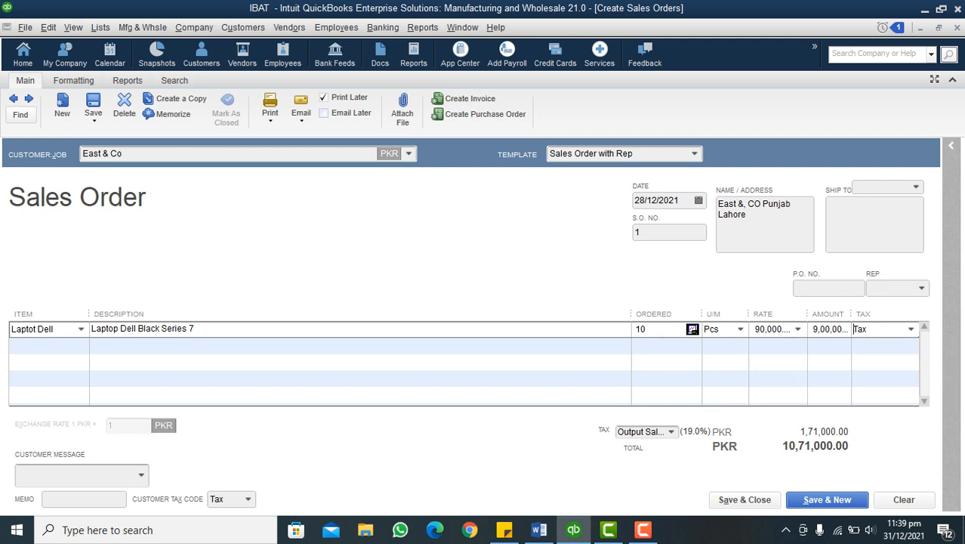
{"action": "left_click", "coordinate": [911, 330]}
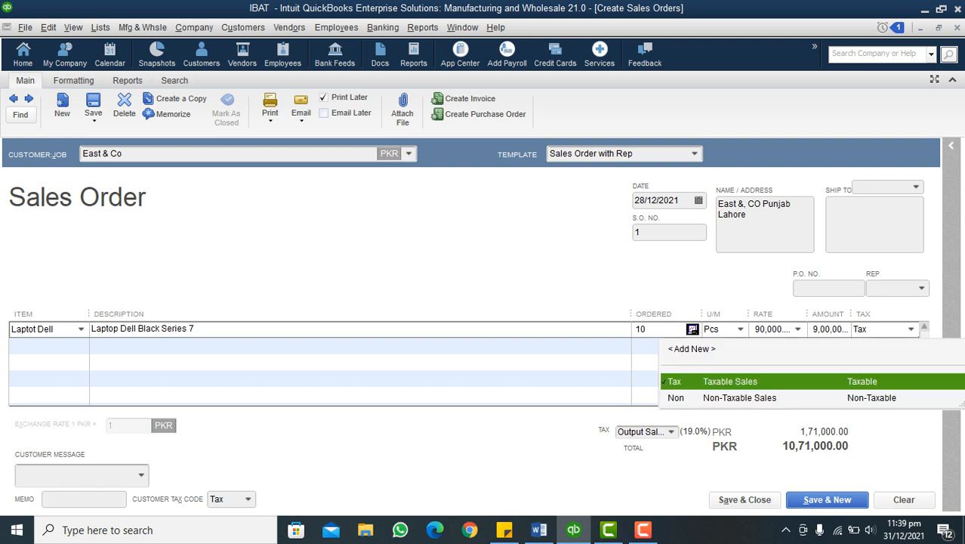
{"action": "left_click", "coordinate": [911, 330]}
Set the sales order's tax item to Output Sales Tax 17%
{"action": "left_click", "coordinate": [672, 432]}
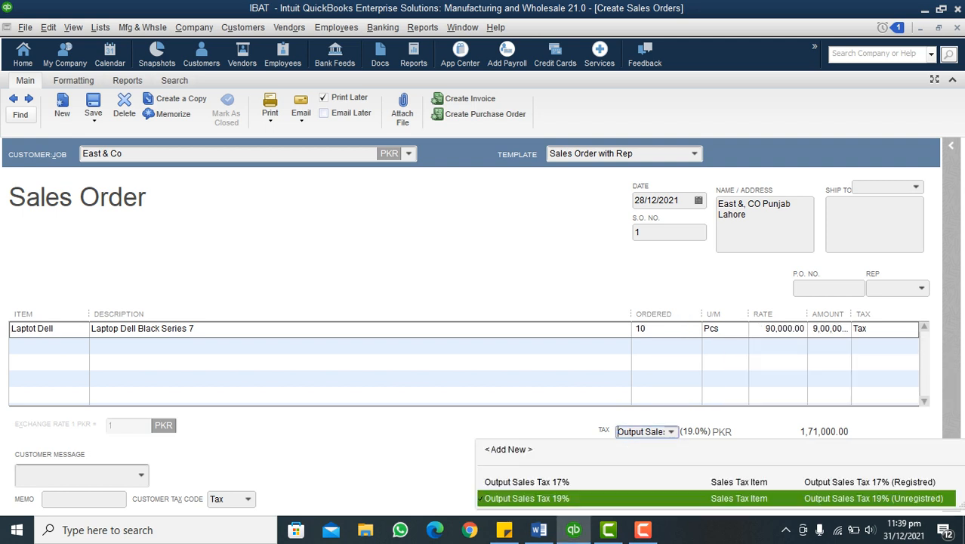
{"action": "left_click", "coordinate": [527, 482]}
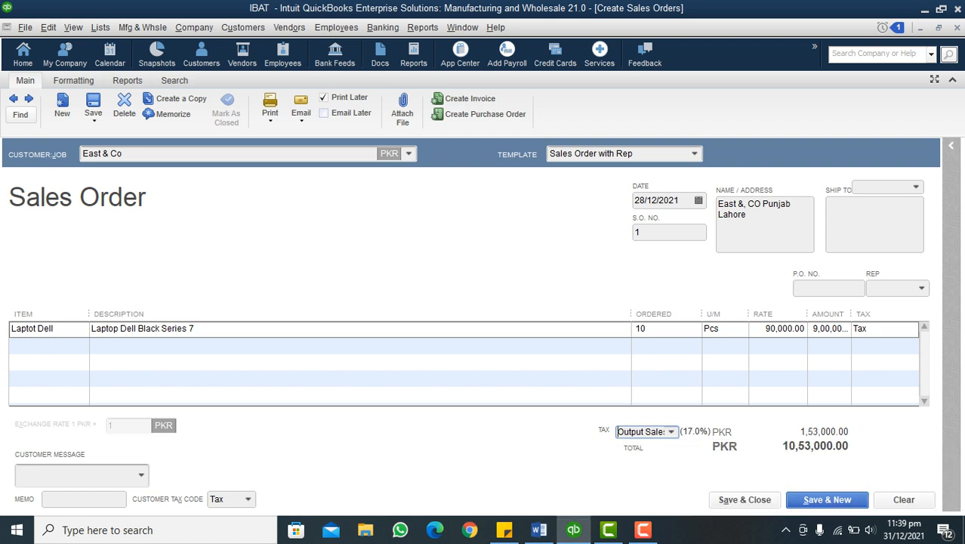
{"action": "left_click", "coordinate": [878, 346]}
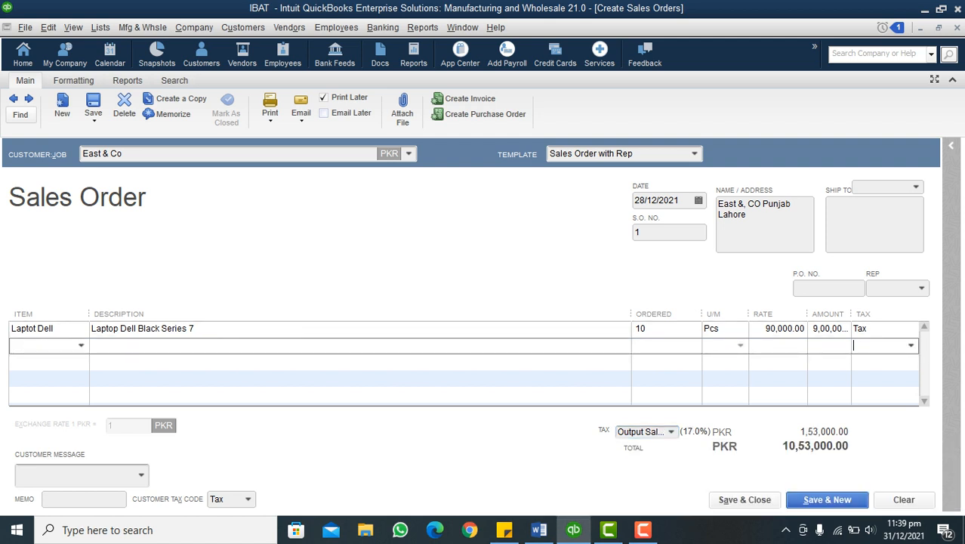
Narrow the Description, Ordered and U/M columns and widen the Amount column so the line amount shows in full
{"action": "left_click_drag", "start_coordinate": [631, 314], "coordinate": [604, 314]}
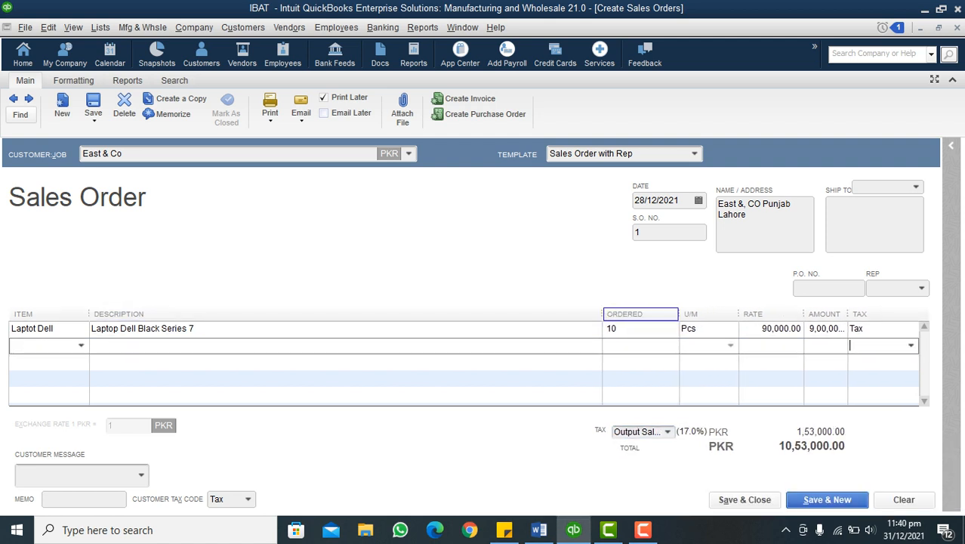
{"action": "left_click_drag", "start_coordinate": [679, 314], "coordinate": [659, 315]}
{"action": "left_click_drag", "start_coordinate": [732, 314], "coordinate": [721, 314]}
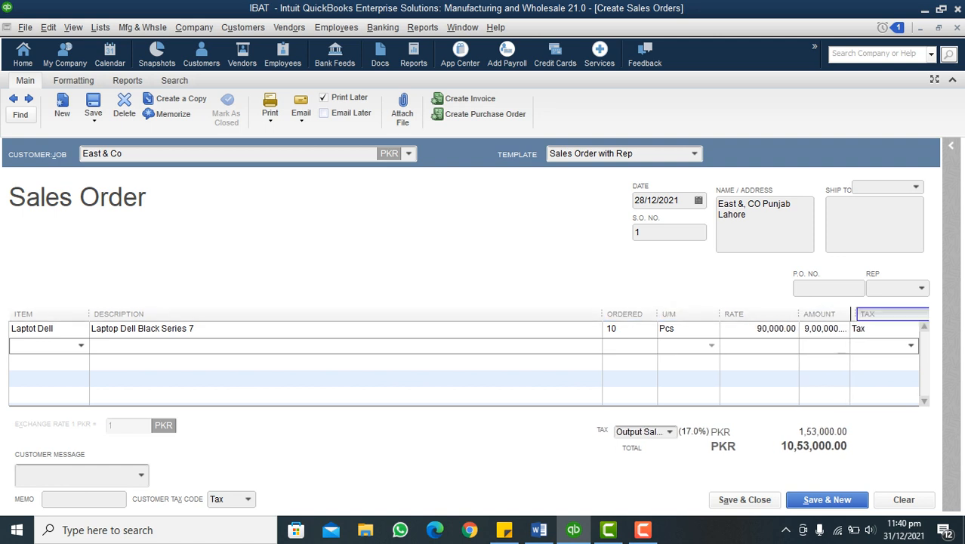
{"action": "left_click_drag", "start_coordinate": [843, 315], "coordinate": [872, 314]}
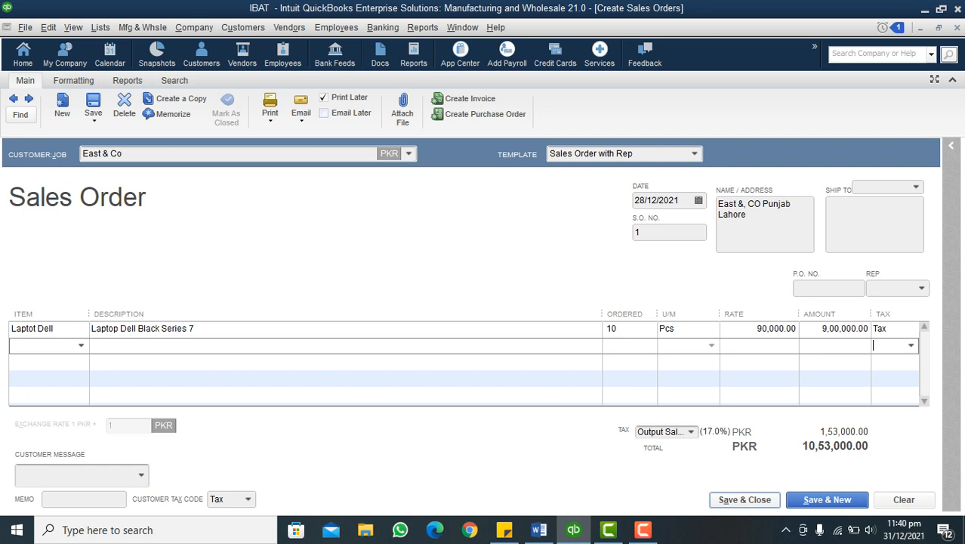
Save and close the sales order, making East & Co's tax item change permanent
{"action": "left_click", "coordinate": [745, 500]}
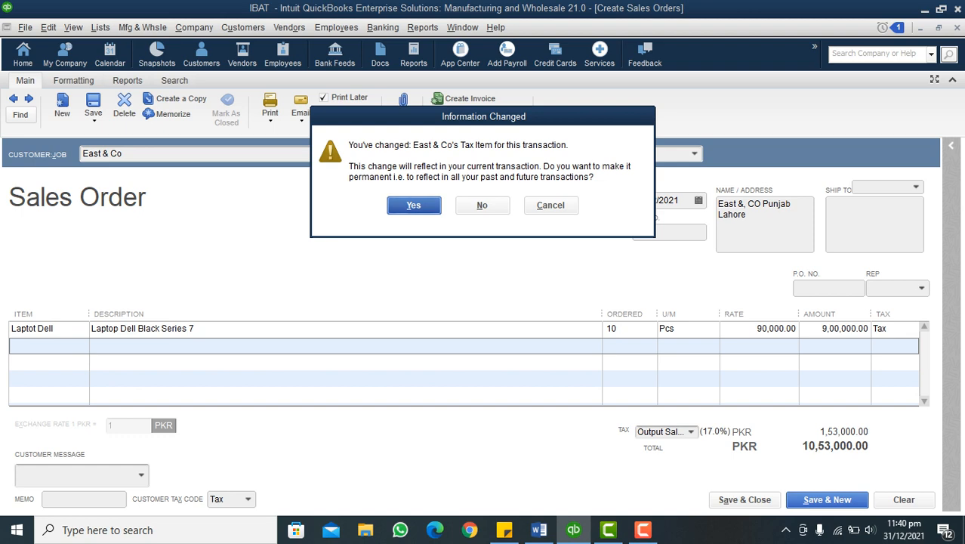
{"action": "key", "text": "Return"}
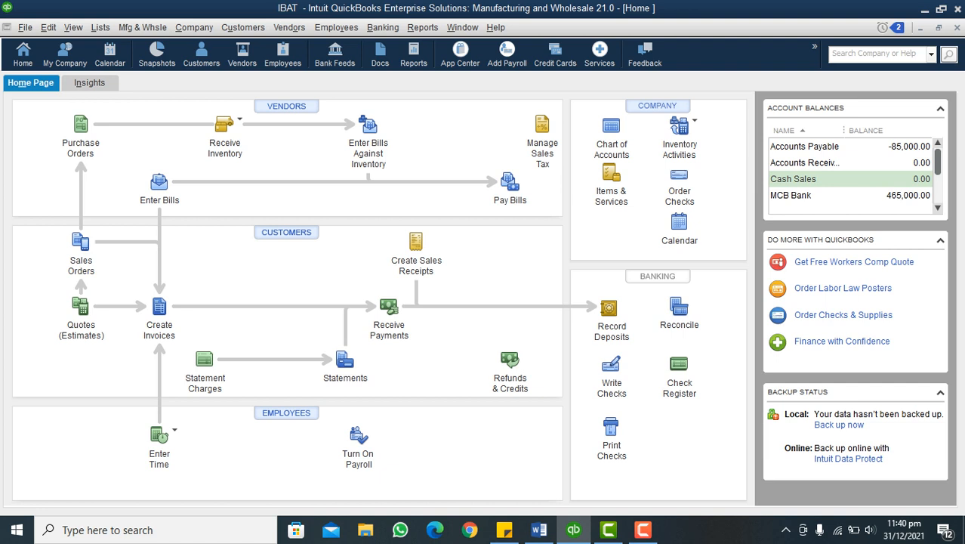
Open a new customer payment with Receive Payments and choose East & Co as the payer
{"action": "left_click", "coordinate": [244, 28]}
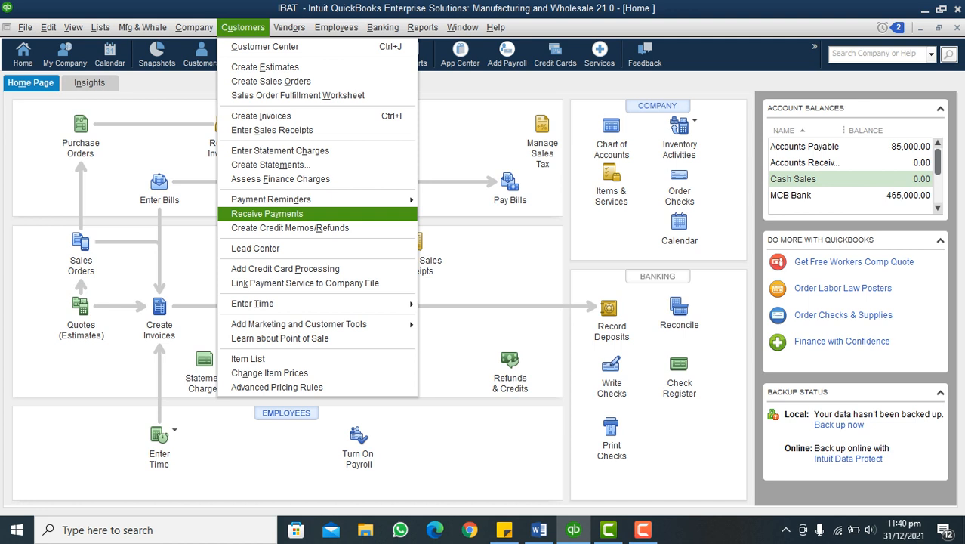
{"action": "mouse_move", "coordinate": [194, 28]}
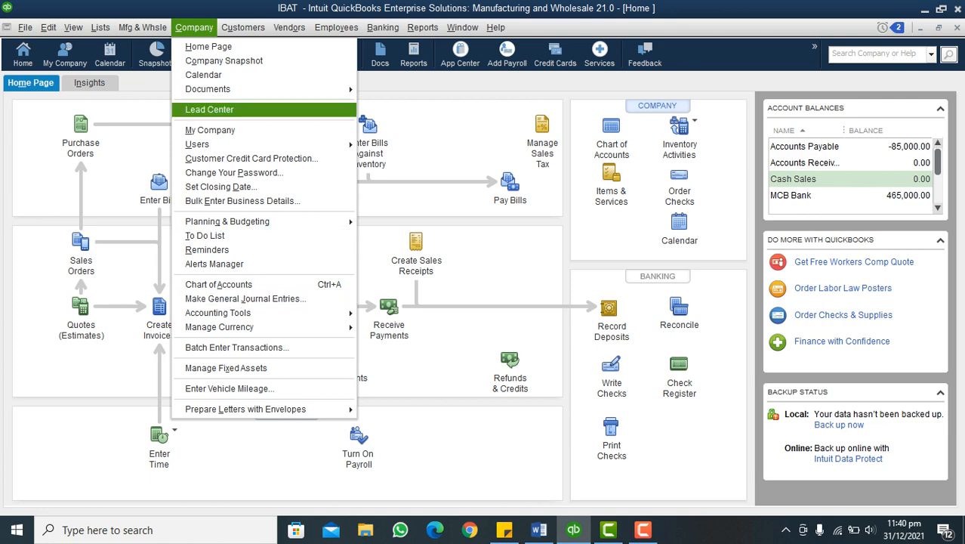
{"action": "mouse_move", "coordinate": [243, 28]}
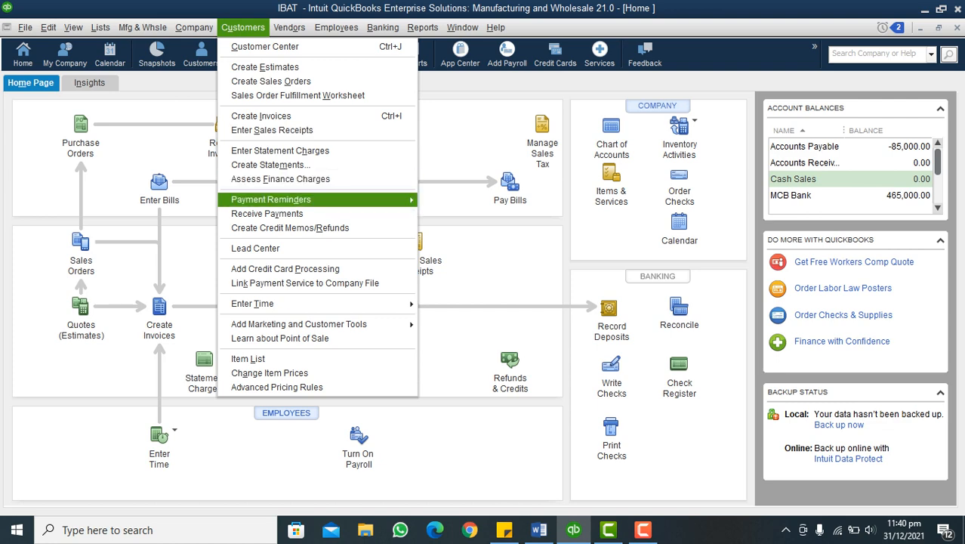
{"action": "left_click", "coordinate": [267, 214]}
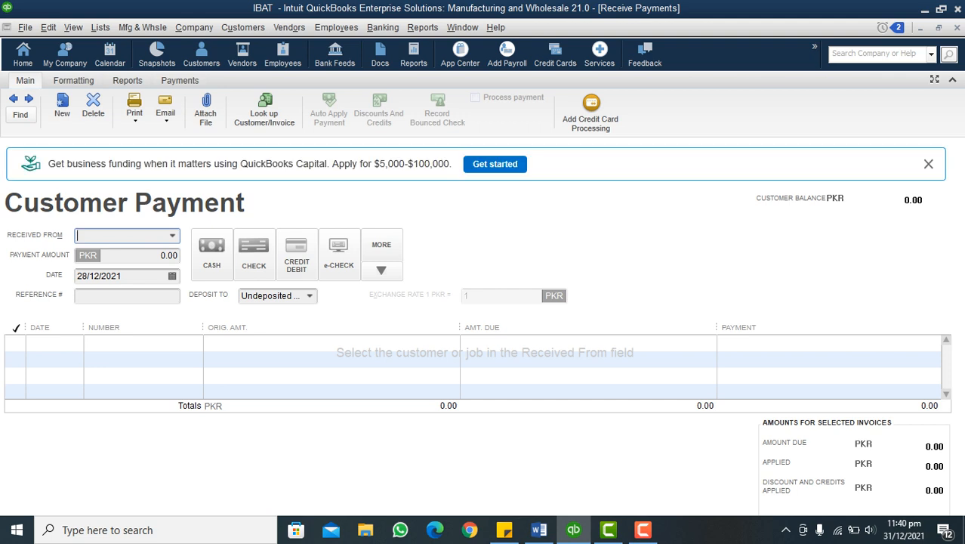
{"action": "left_click", "coordinate": [172, 236]}
{"action": "left_click", "coordinate": [121, 304]}
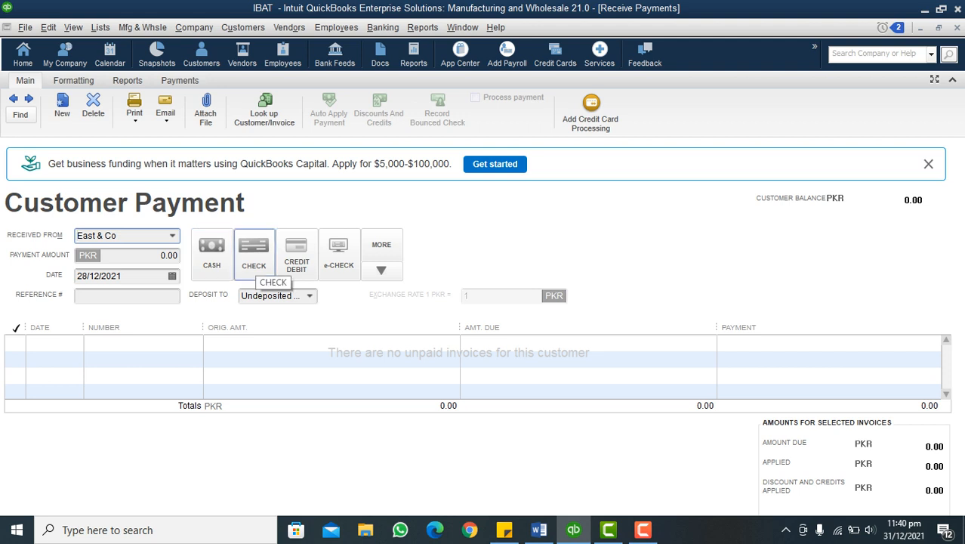
Set the East & Co payment's method to Check
{"action": "left_click", "coordinate": [255, 256]}
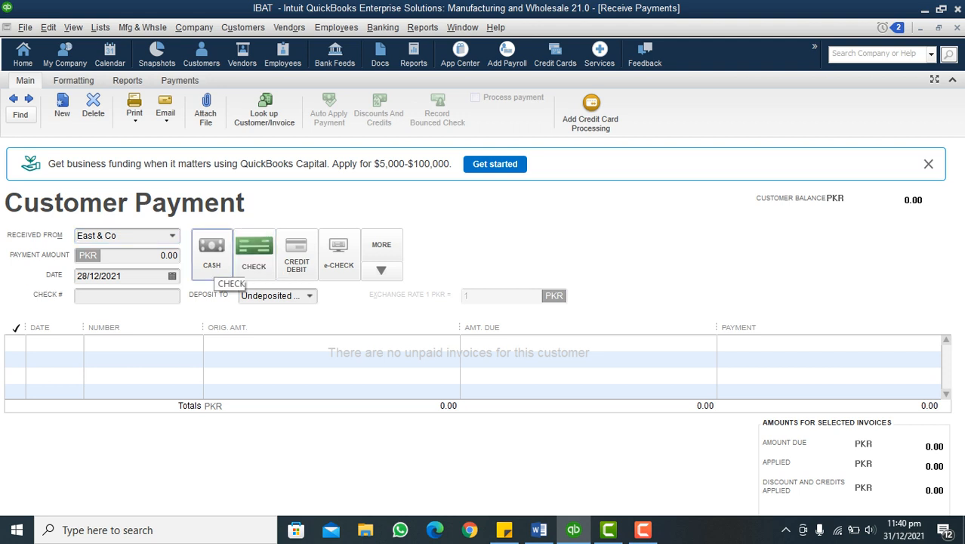
{"action": "left_click", "coordinate": [213, 261]}
{"action": "left_click", "coordinate": [254, 250]}
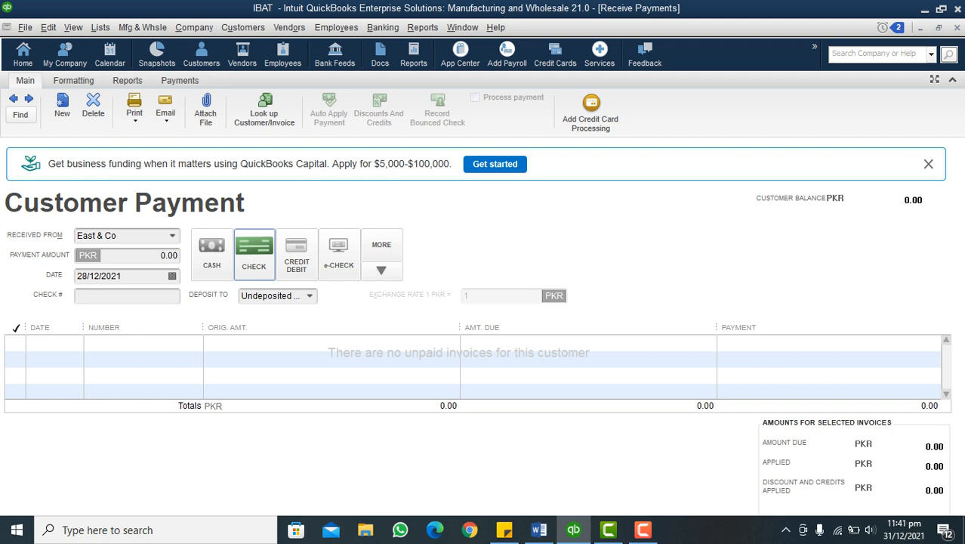
Check the 50% advance in the Word scenario notes and enter a payment amount of 450,000 PKR
{"action": "left_click", "coordinate": [154, 256]}
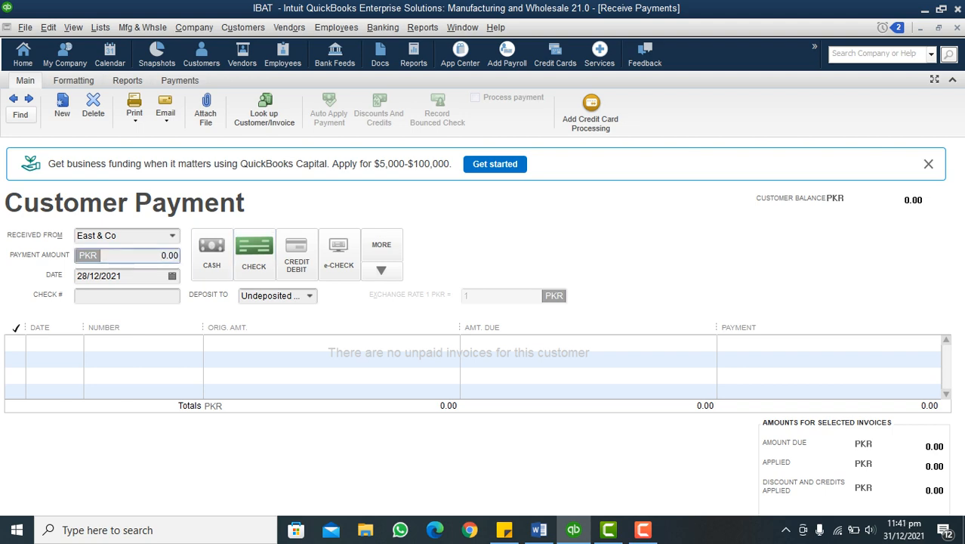
{"action": "left_click", "coordinate": [539, 530]}
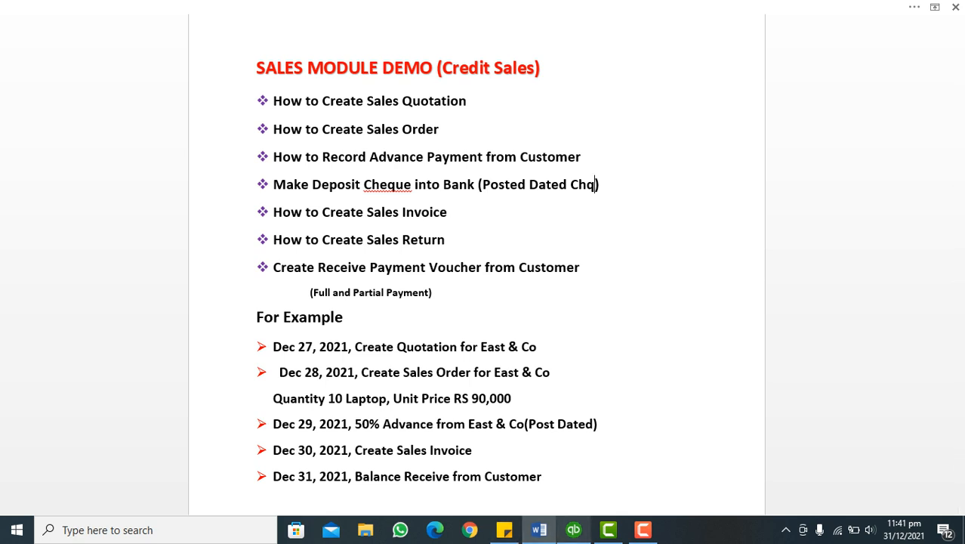
{"action": "left_click", "coordinate": [573, 530]}
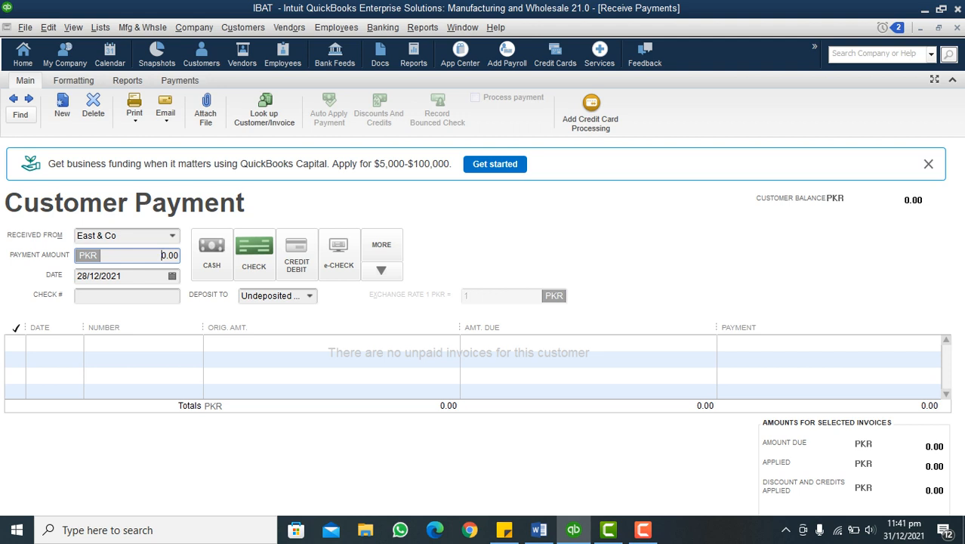
{"action": "type", "text": "45000"}
{"action": "key", "text": "Tab"}
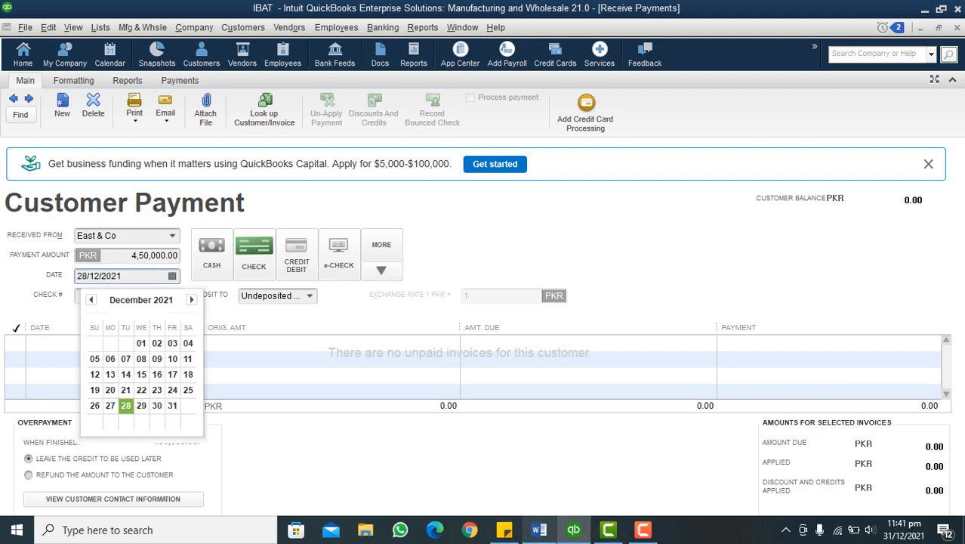
Date the payment 29/12/2021, as given in the scenario notes, and enter 56789 as the check number
{"action": "left_click", "coordinate": [539, 530]}
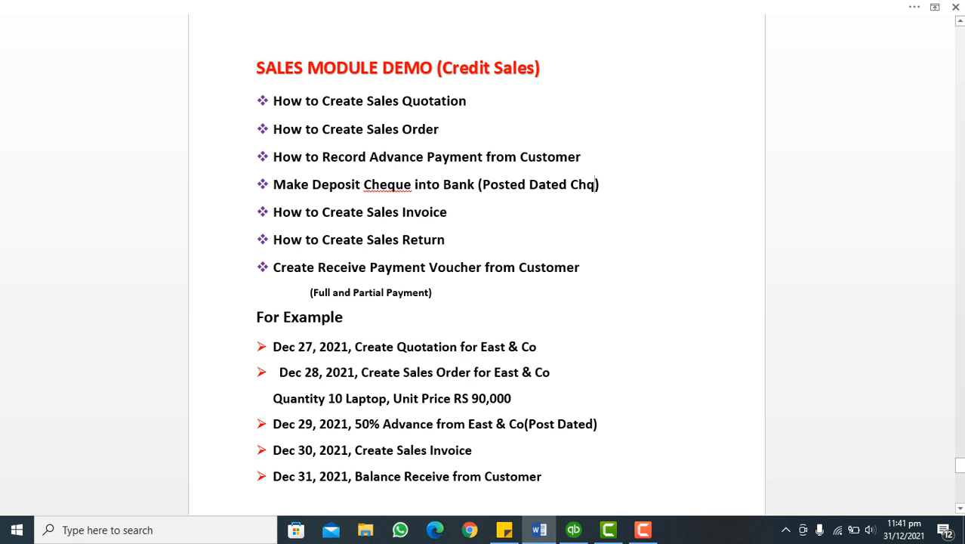
{"action": "left_click", "coordinate": [575, 530]}
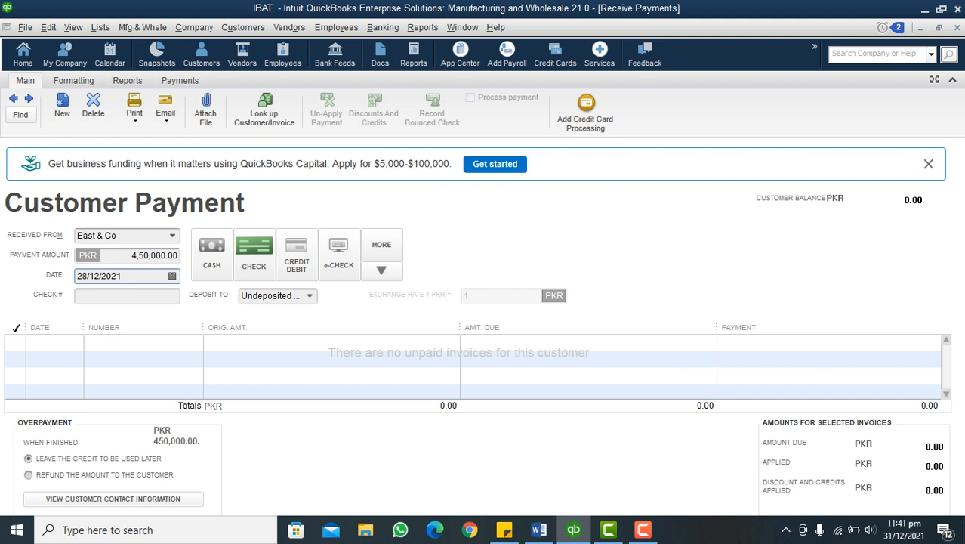
{"action": "left_click", "coordinate": [172, 276]}
{"action": "left_click", "coordinate": [142, 406]}
{"action": "left_click", "coordinate": [127, 296]}
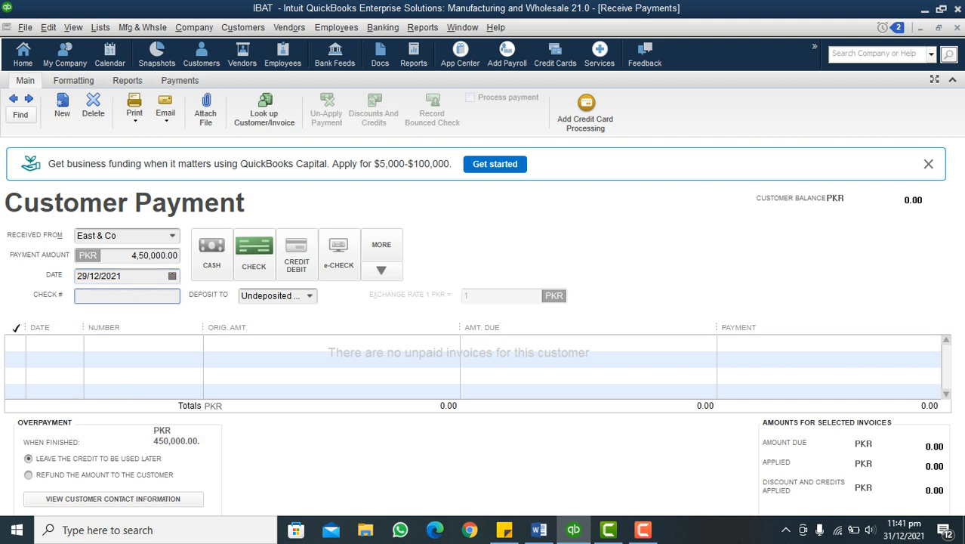
{"action": "type", "text": "56789"}
Review the available deposit accounts and set the payment to be deposited to Undeposited Funds
{"action": "left_click", "coordinate": [310, 296]}
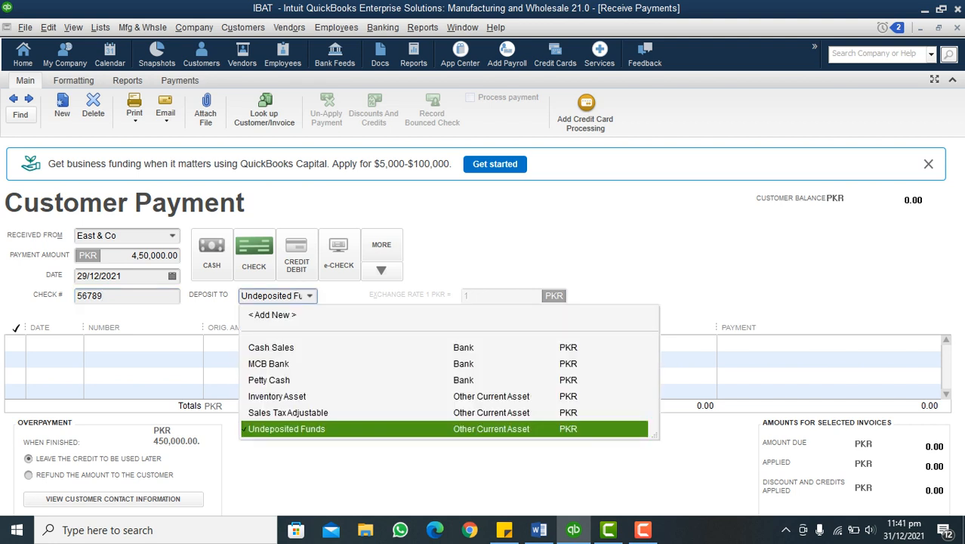
{"action": "left_click", "coordinate": [309, 296]}
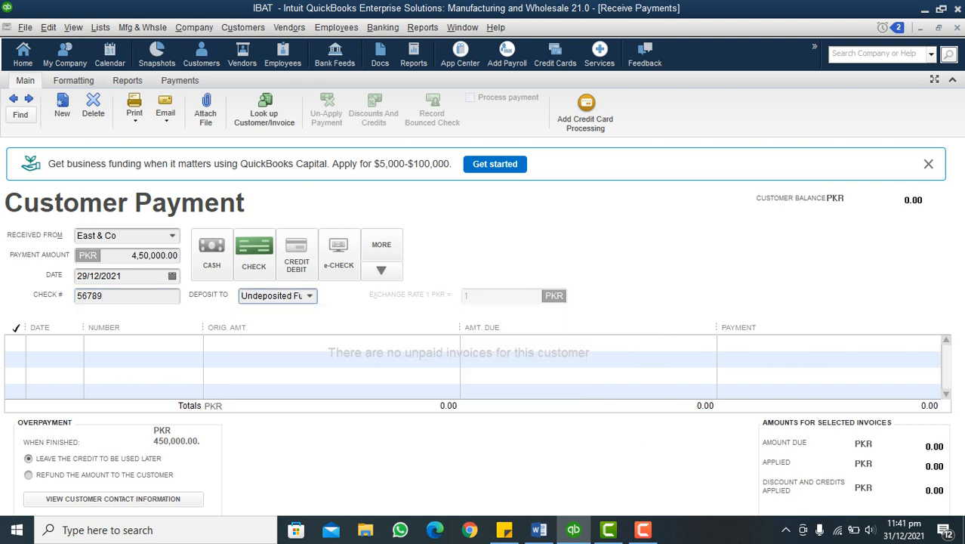
{"action": "left_click", "coordinate": [309, 297]}
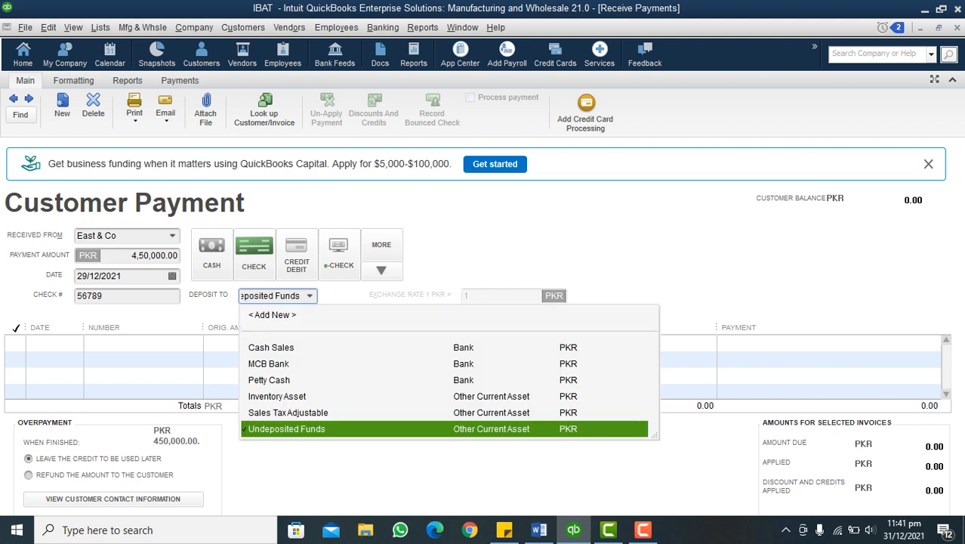
{"action": "left_click", "coordinate": [287, 429]}
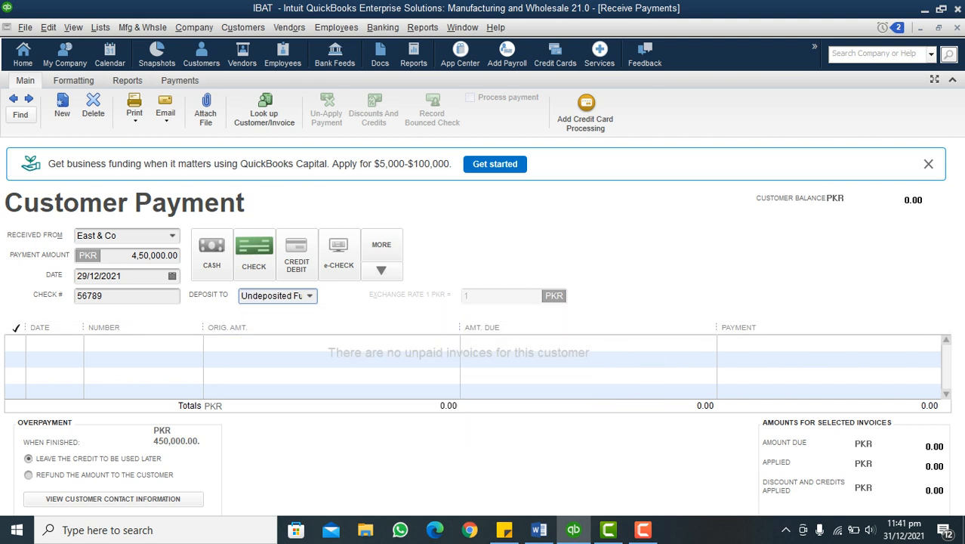
{"action": "left_click", "coordinate": [309, 296]}
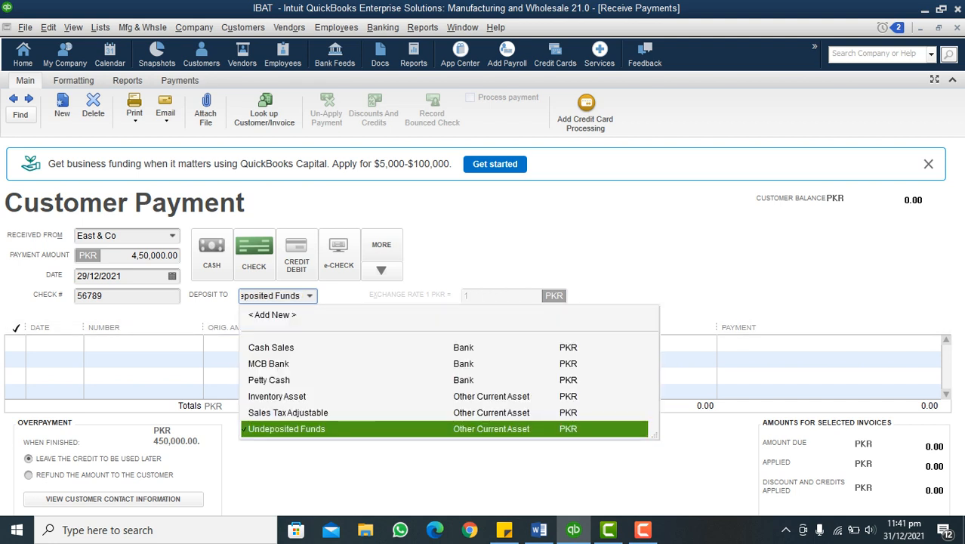
{"action": "left_click", "coordinate": [287, 429]}
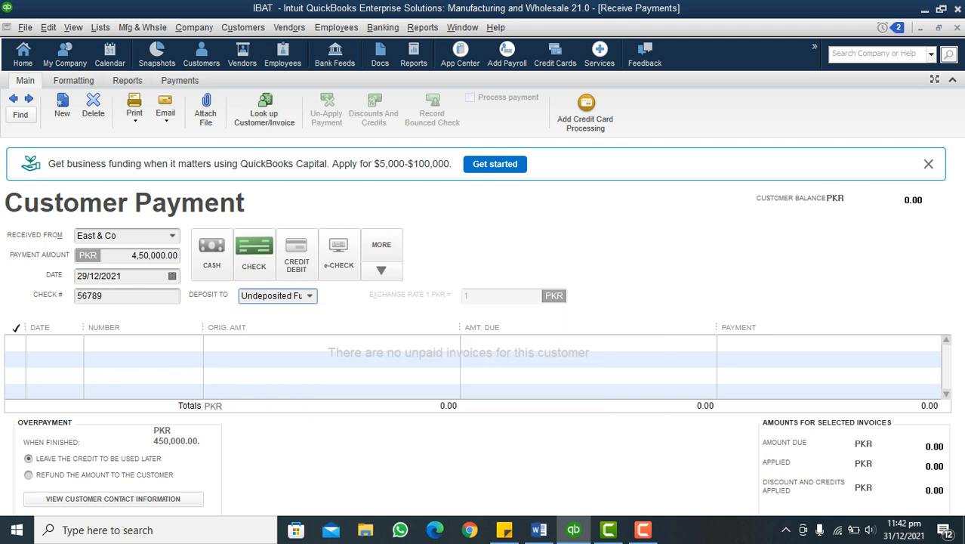
{"action": "left_click", "coordinate": [310, 296]}
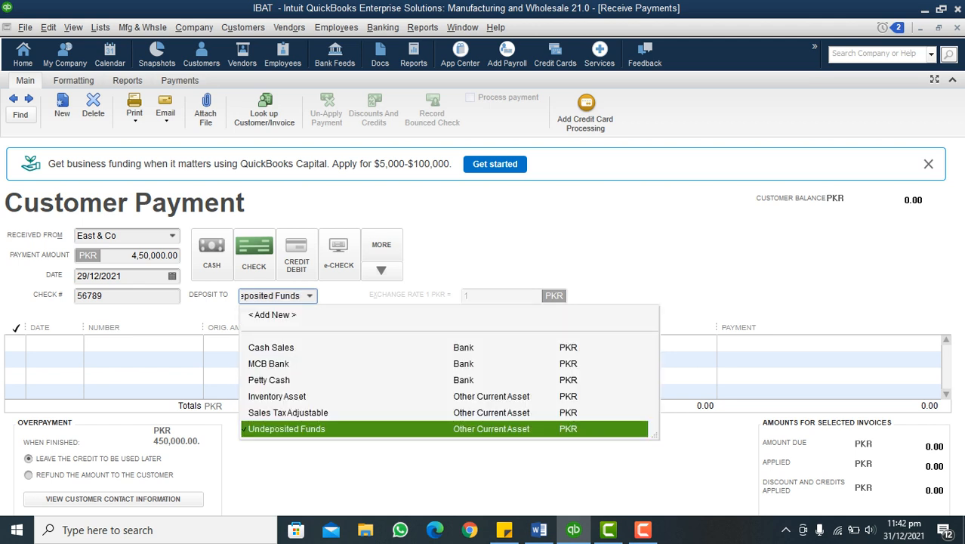
{"action": "left_click", "coordinate": [309, 297]}
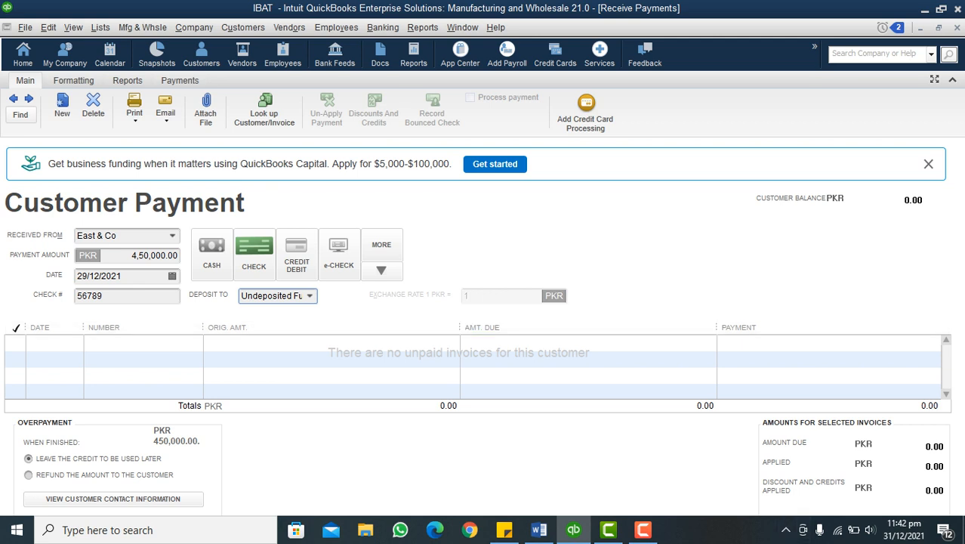
Dismiss the funding banner, save the payment with the overpayment left as customer credit, and close the blank payment form
{"action": "left_click", "coordinate": [929, 164]}
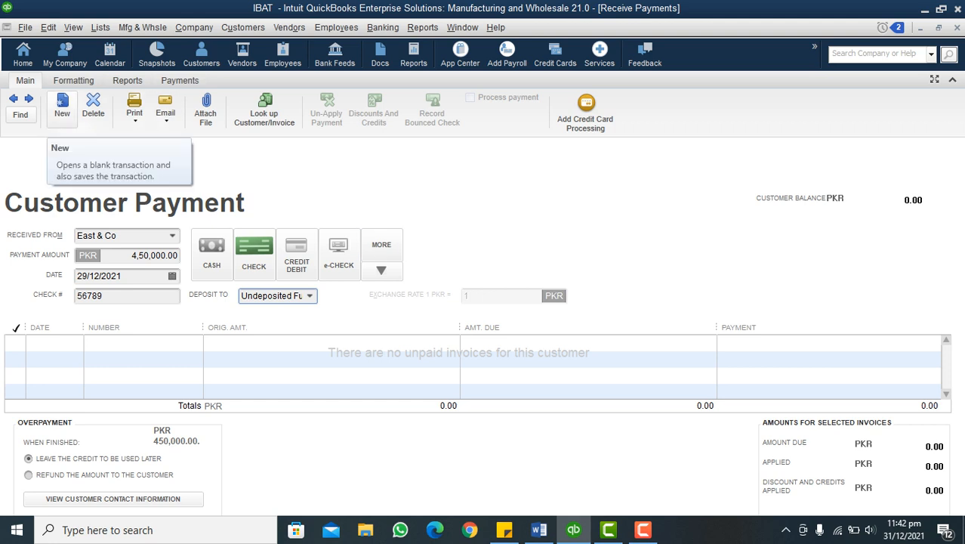
{"action": "left_click", "coordinate": [62, 105]}
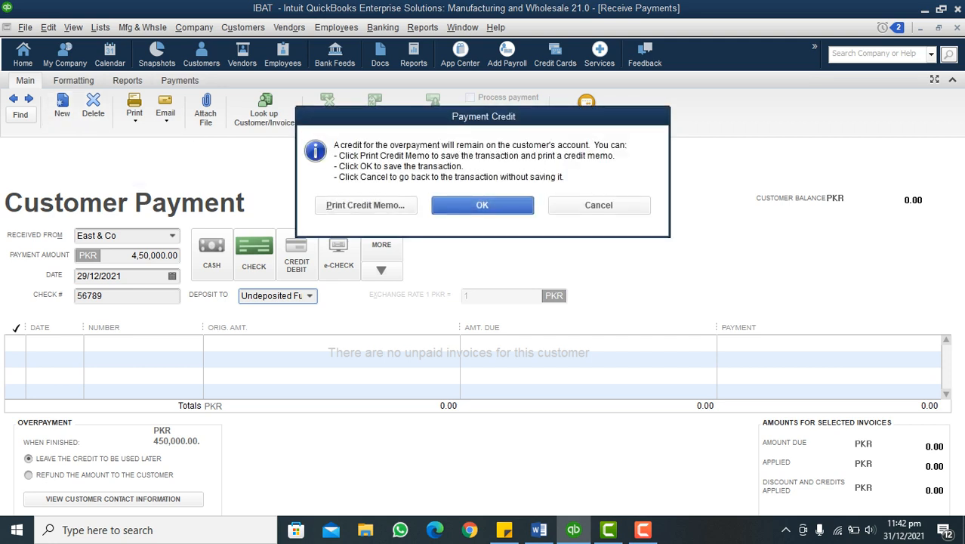
{"action": "key", "text": "Return"}
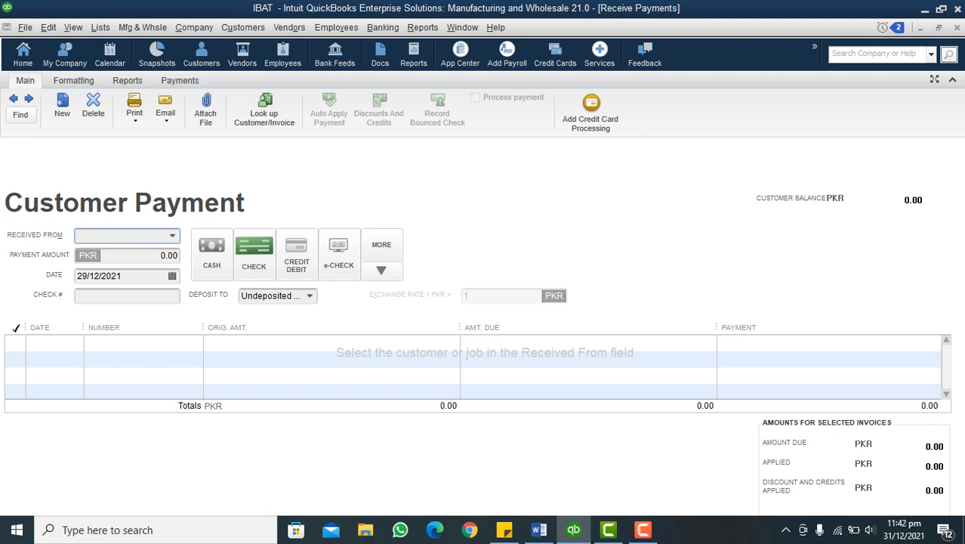
{"action": "left_click", "coordinate": [538, 530]}
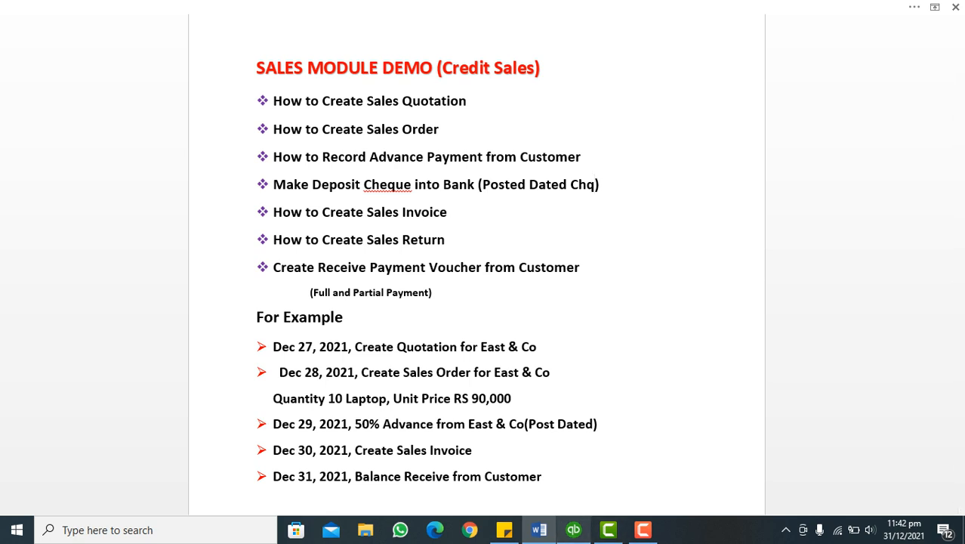
{"action": "left_click", "coordinate": [574, 530]}
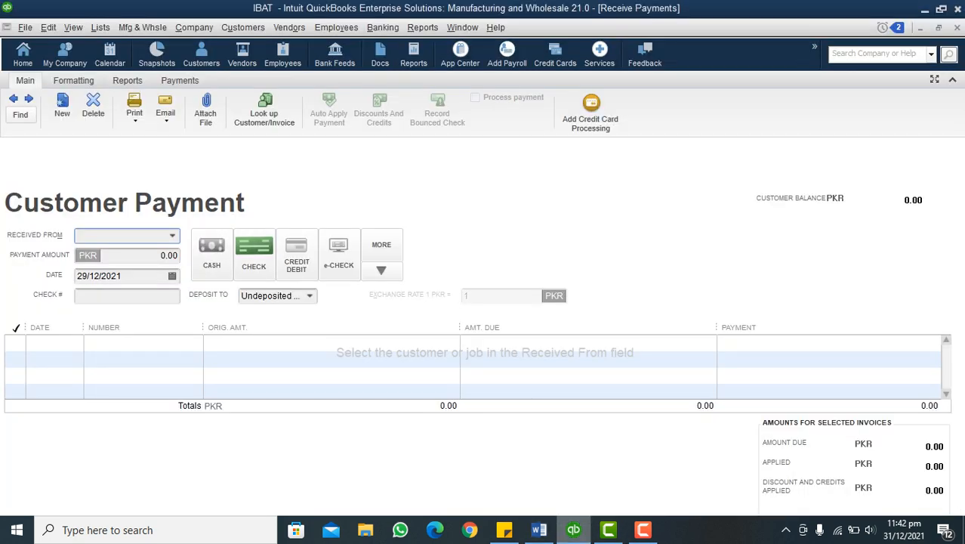
{"action": "key", "text": "Escape"}
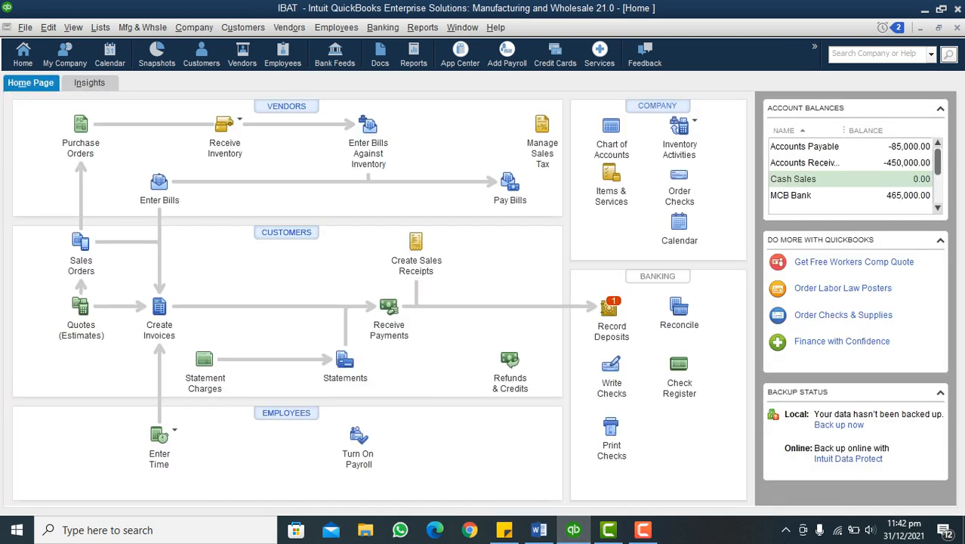
{"action": "left_click", "coordinate": [383, 28]}
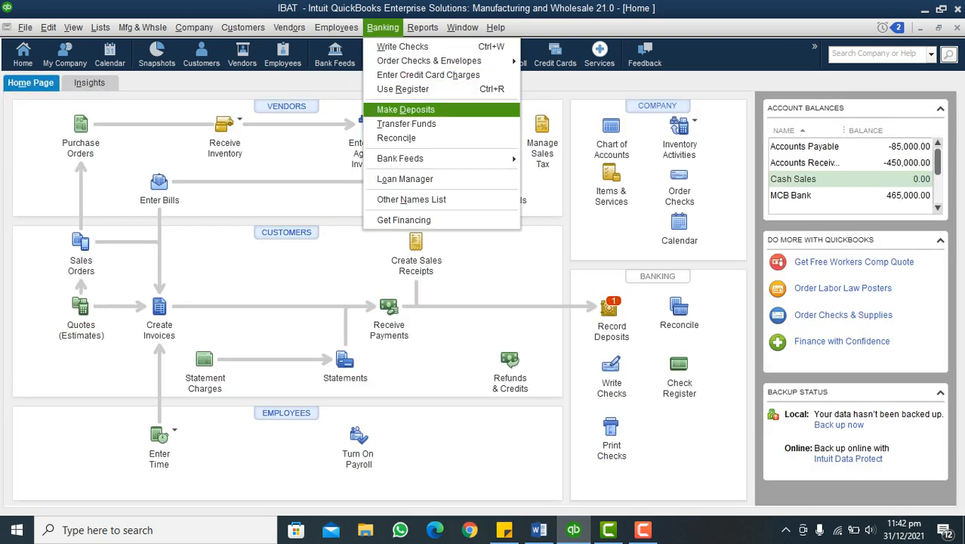
{"action": "key", "text": "Return"}
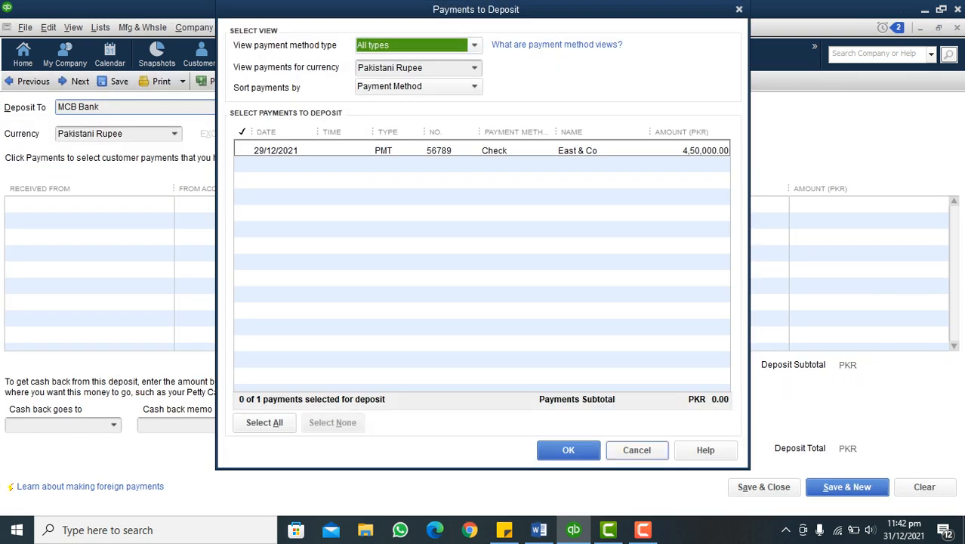
{"action": "left_click", "coordinate": [636, 450]}
{"action": "key", "text": "Escape"}
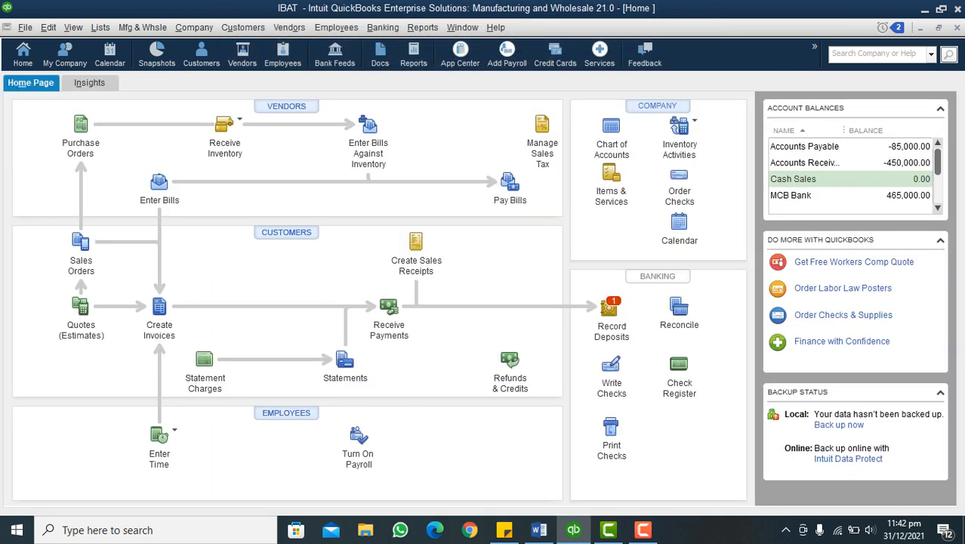
Examine the Undeposited Funds and Accounts Receivable balances in the Balance Sheet Standard report, then close it
{"action": "left_click", "coordinate": [423, 27]}
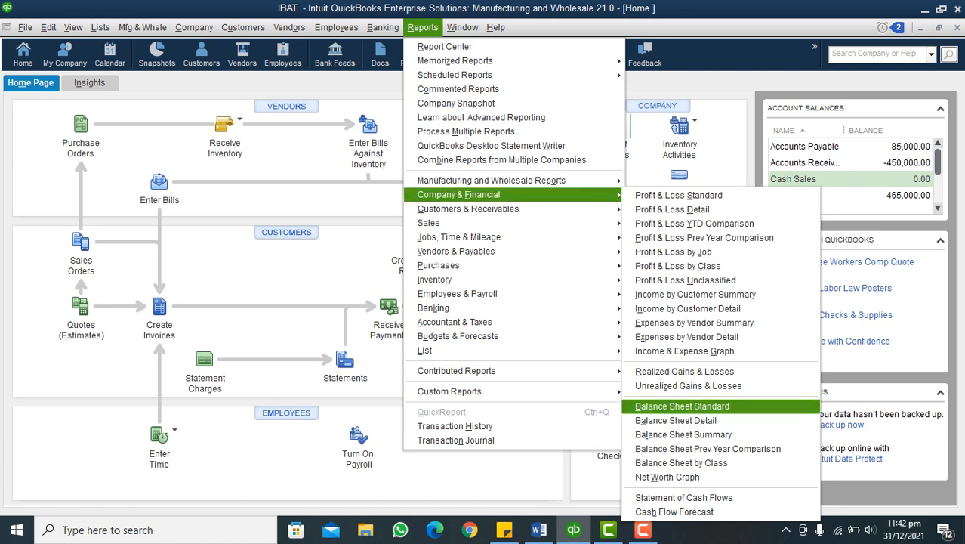
{"action": "left_click", "coordinate": [682, 407]}
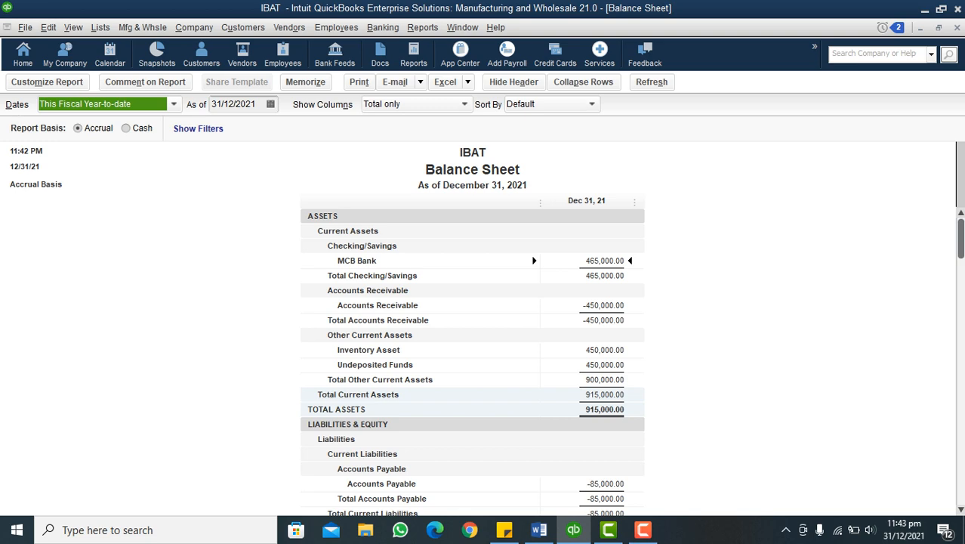
{"action": "key", "text": "Escape"}
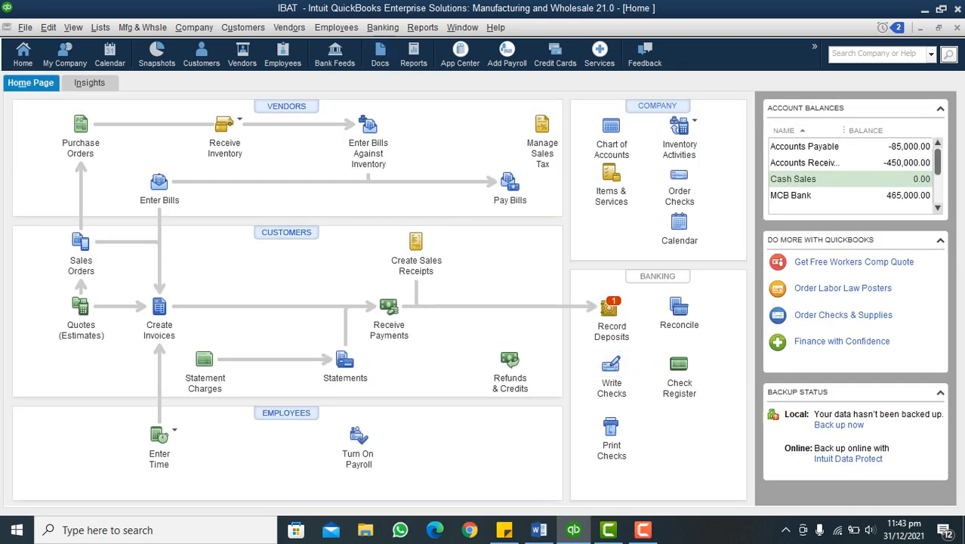
Start a bank deposit with Make Deposits, include East & Co's check payment, and keep MCB Bank as the deposit account
{"action": "key", "text": "Down"}
{"action": "key", "text": "Down"}
{"action": "key", "text": "Down"}
{"action": "key", "text": "Down"}
{"action": "key", "text": "Down"}
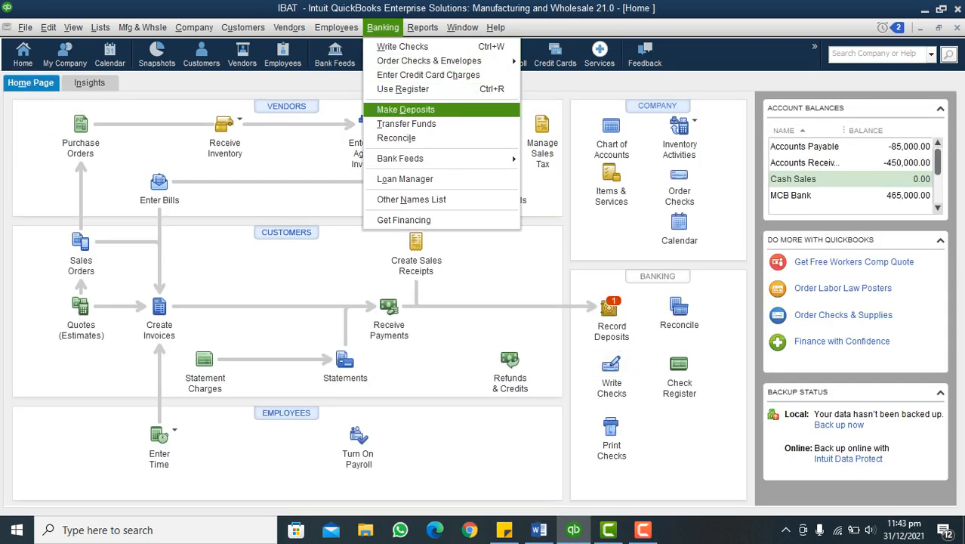
{"action": "key", "text": "Return"}
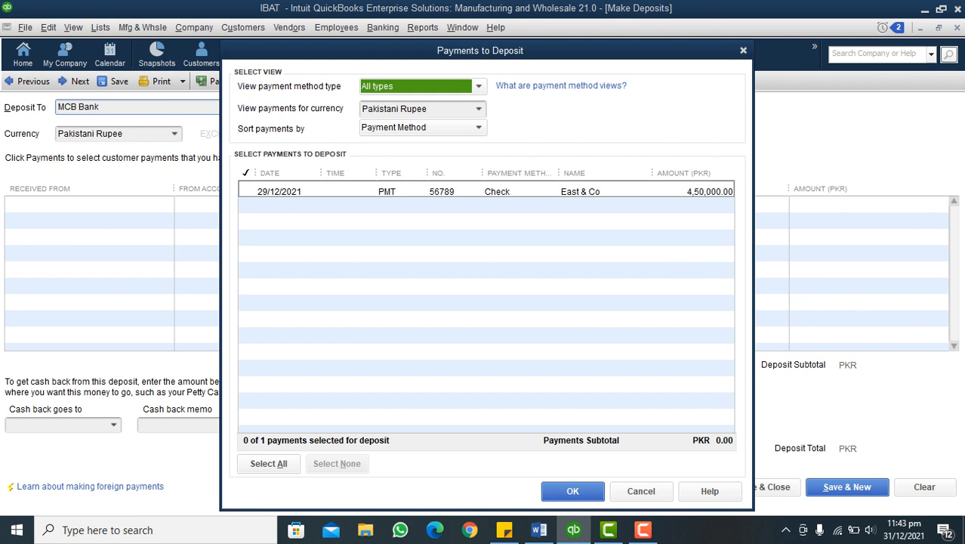
{"action": "key", "text": "alt+a"}
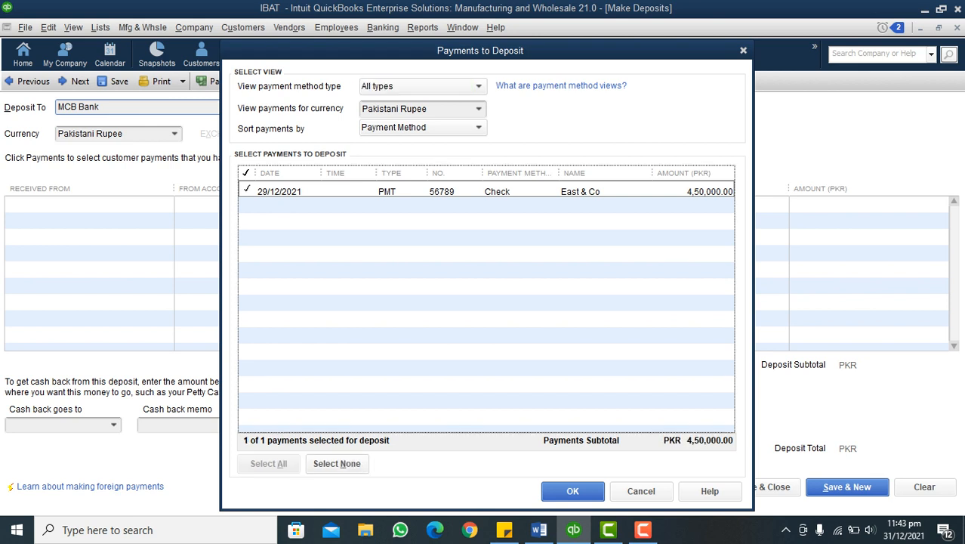
{"action": "key", "text": "Return"}
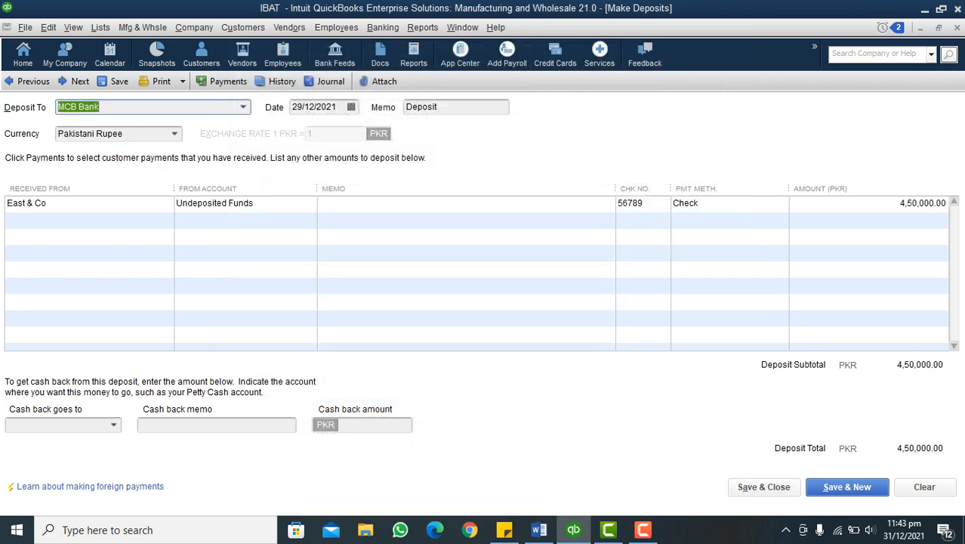
{"action": "left_click", "coordinate": [243, 108]}
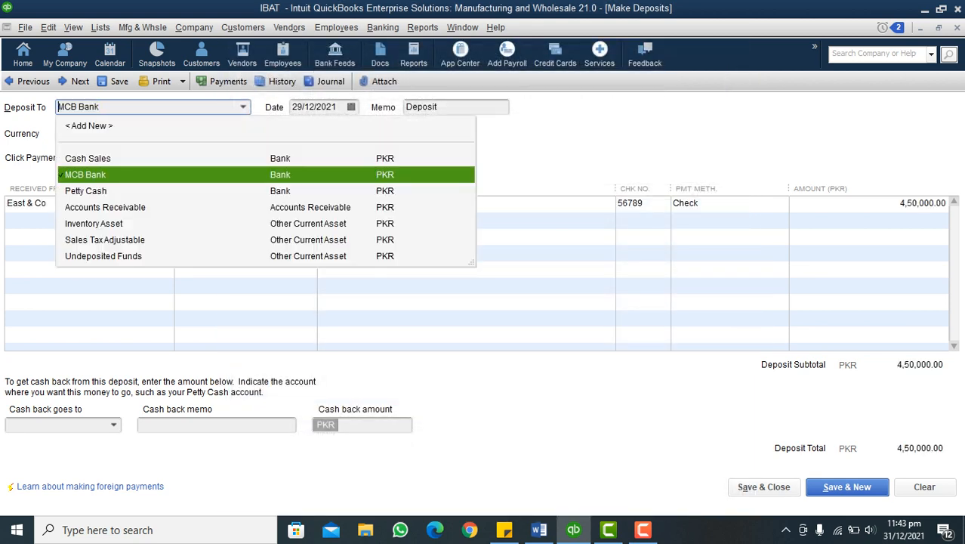
{"action": "left_click", "coordinate": [244, 107]}
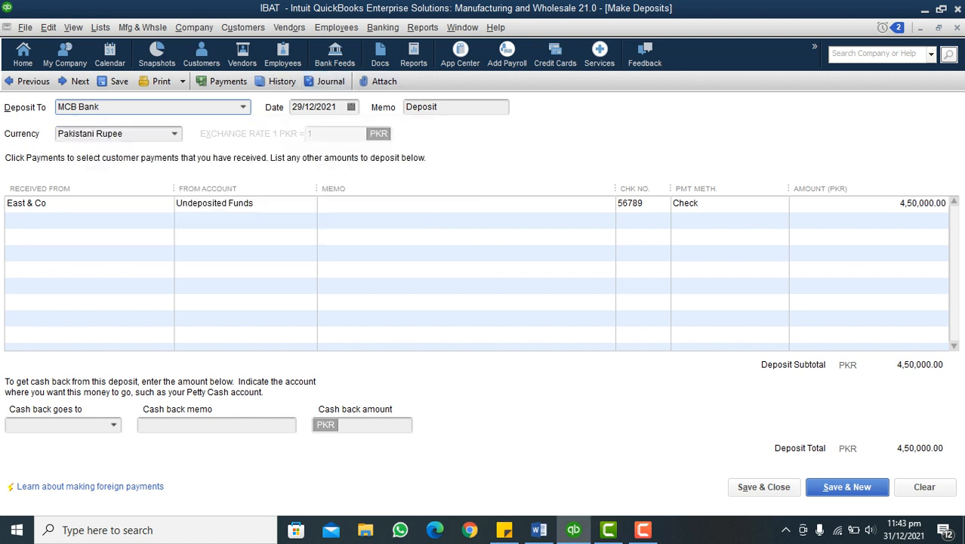
Set the deposit date to 30/12/2021 and enter the memo "Chq# 56789" on the East & Co line
{"action": "left_click", "coordinate": [351, 107]}
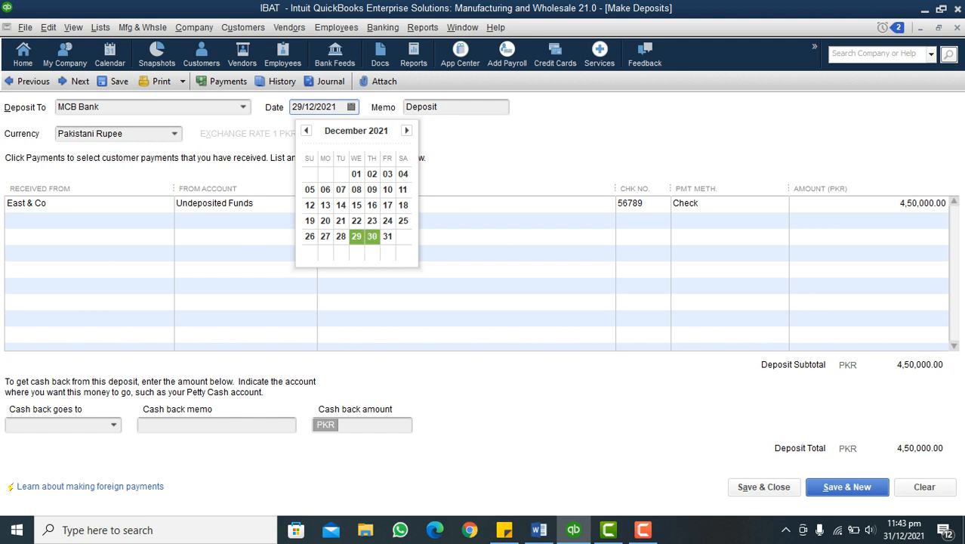
{"action": "left_click", "coordinate": [372, 236]}
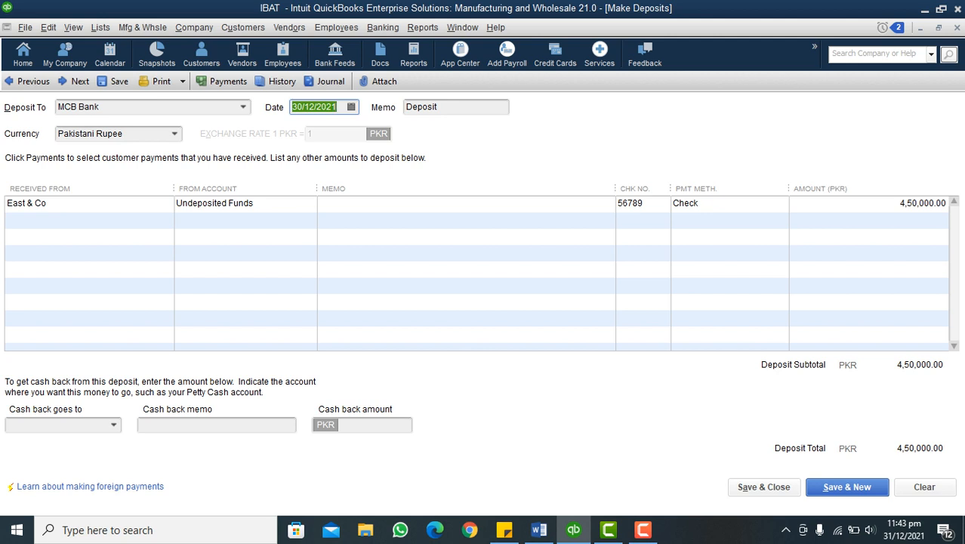
{"action": "left_click", "coordinate": [378, 203]}
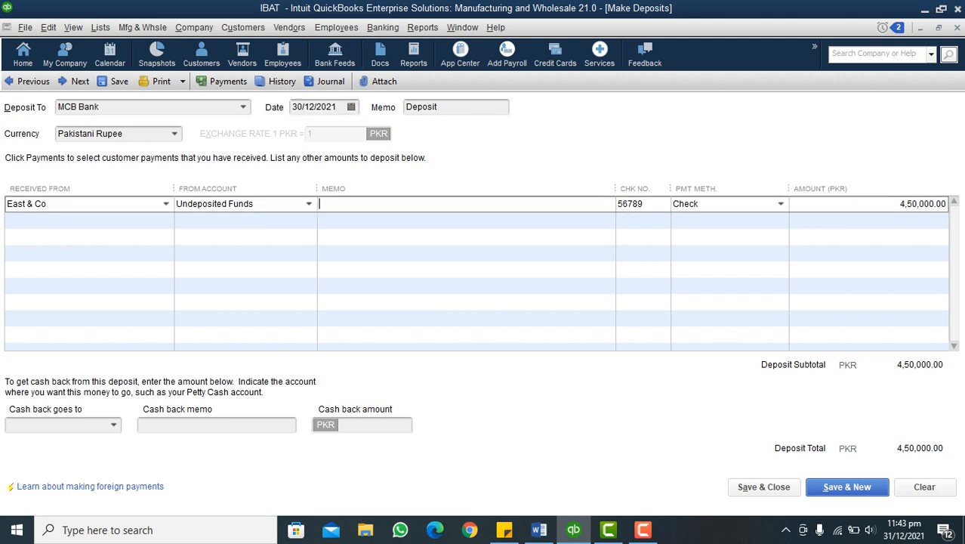
{"action": "type", "text": "Chq# 56789"}
Keep Check as the payment method on the East & Co line, and save and close the deposit
{"action": "left_click", "coordinate": [781, 204]}
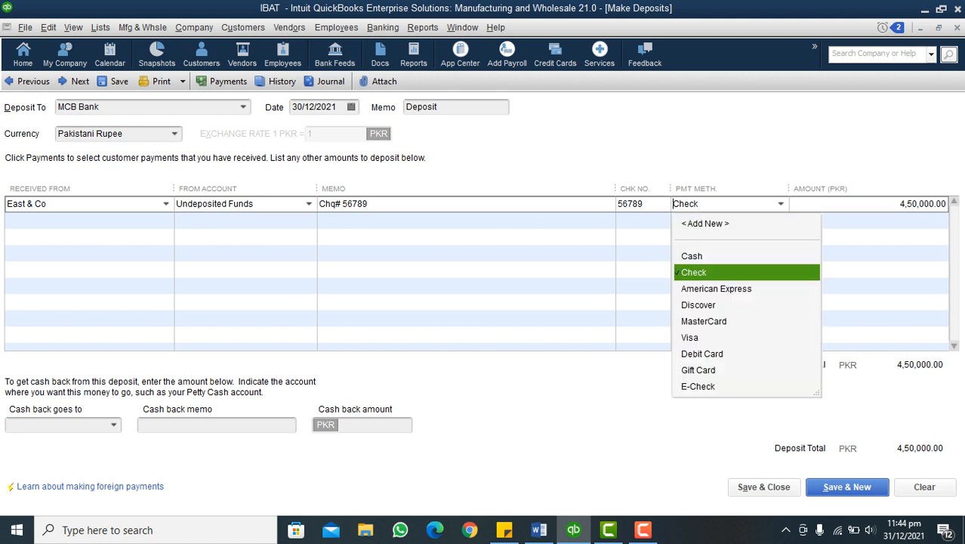
{"action": "left_click", "coordinate": [781, 204]}
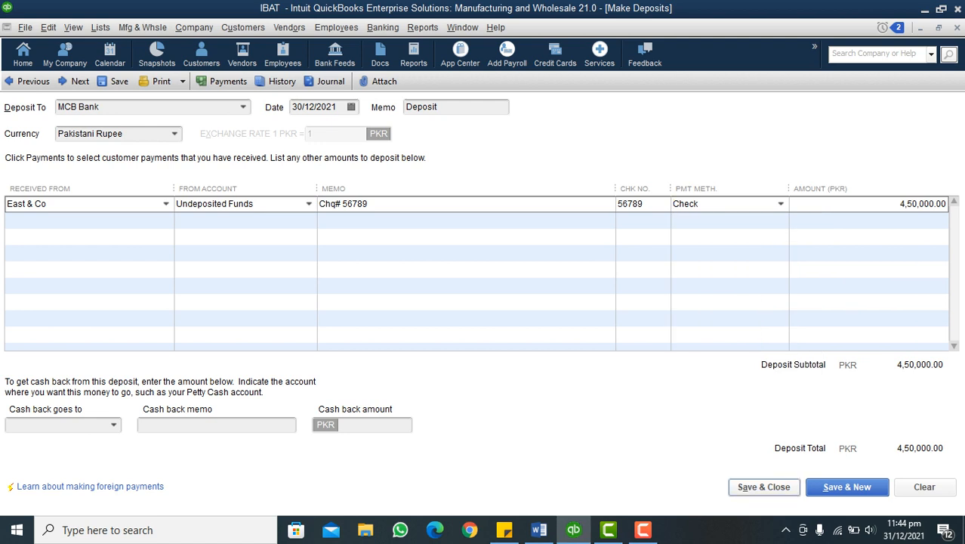
{"action": "left_click", "coordinate": [763, 486]}
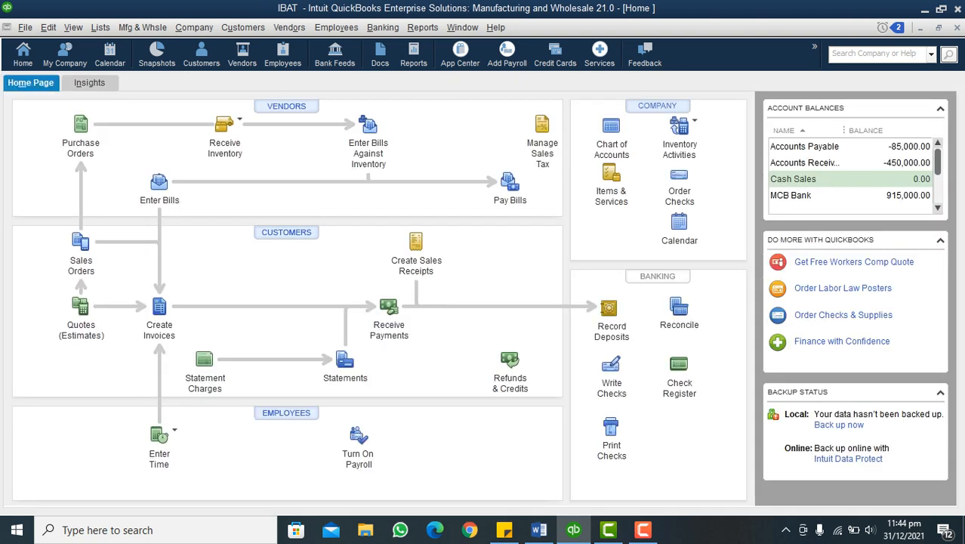
Examine the MCB Bank balance in the Balance Sheet Standard report and its underlying transactions, and return to the report
{"action": "left_click", "coordinate": [422, 27]}
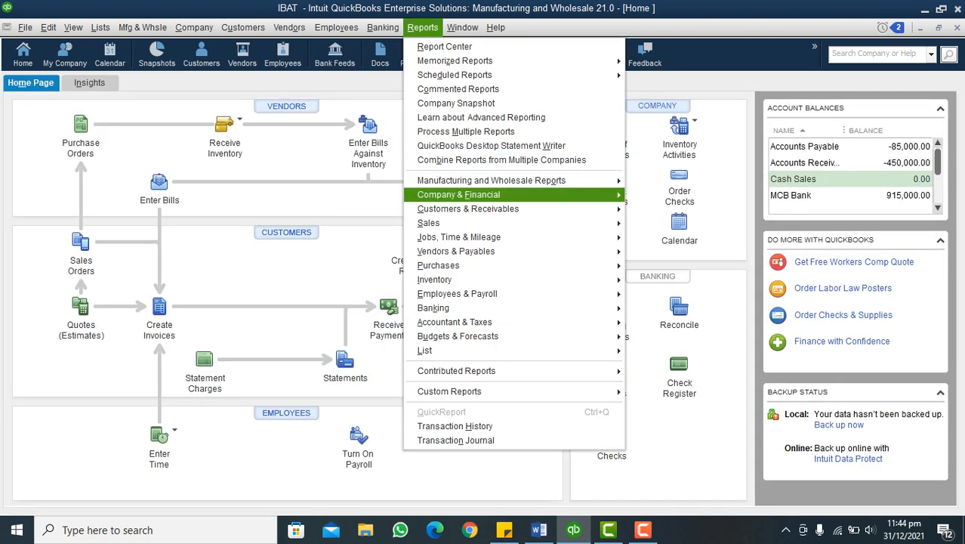
{"action": "mouse_move", "coordinate": [459, 194]}
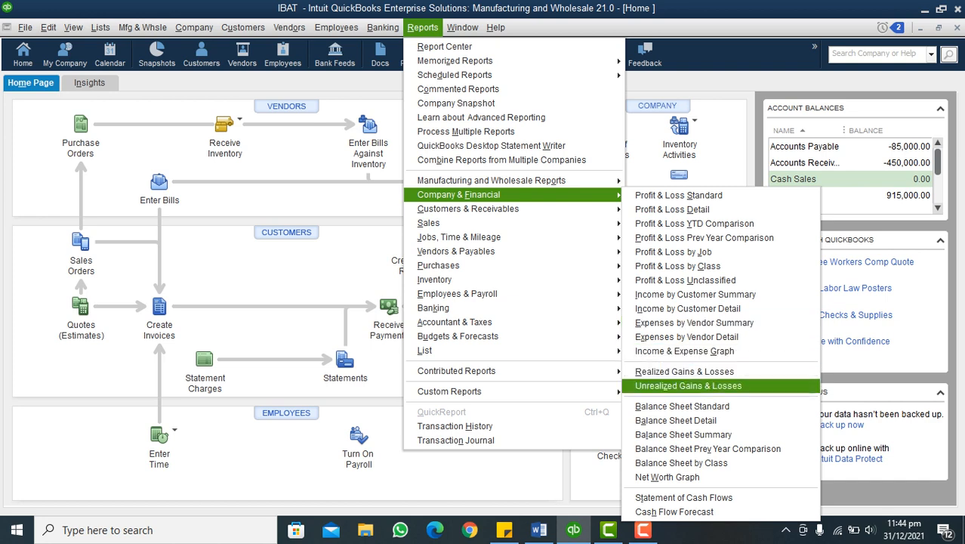
{"action": "left_click", "coordinate": [682, 405]}
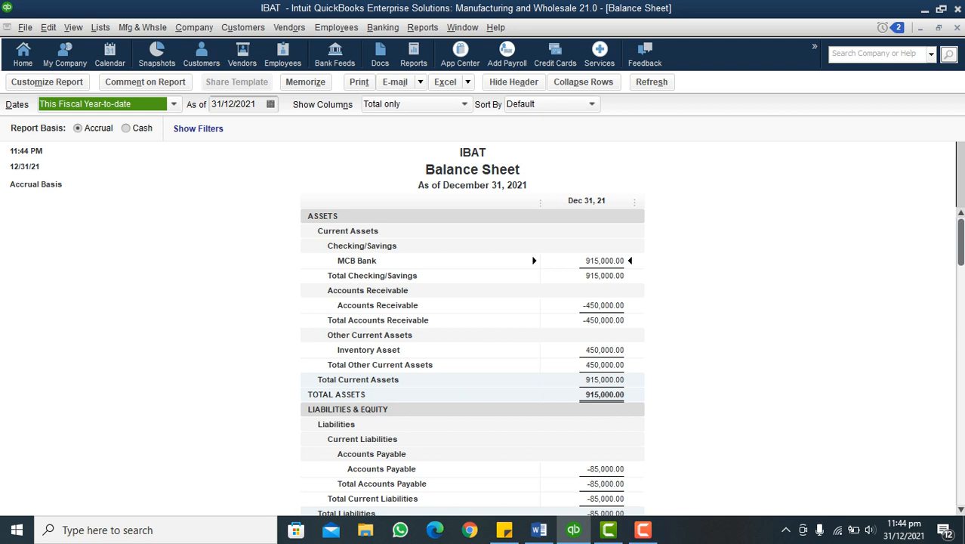
{"action": "double_click", "coordinate": [605, 261]}
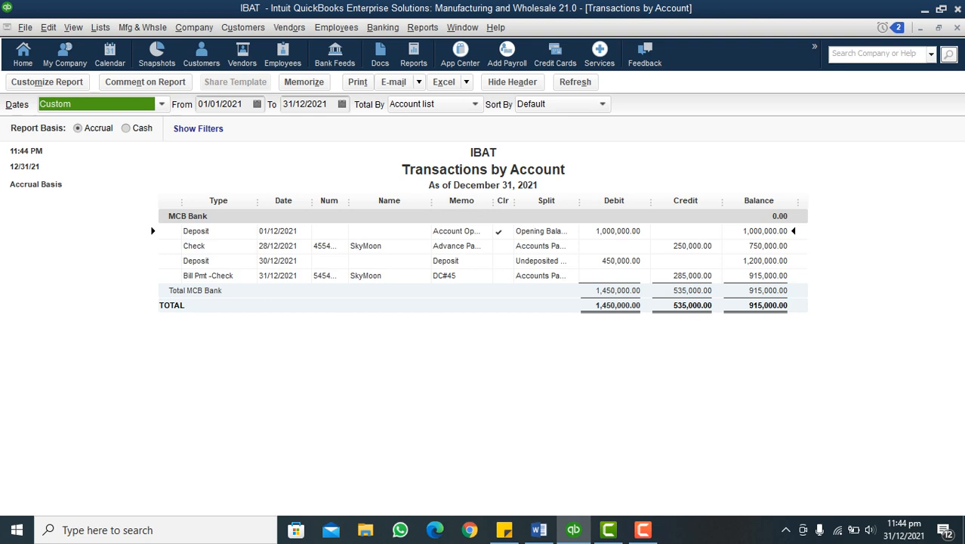
{"action": "key", "text": "Escape"}
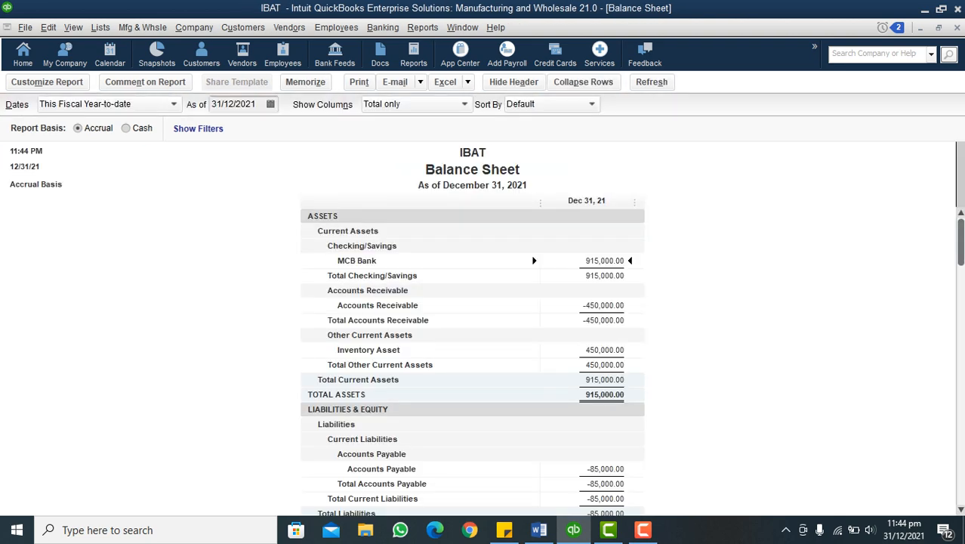
Check the demo outline in Word, switch back to QuickBooks, and start a new invoice for East & Co
{"action": "left_click", "coordinate": [539, 530]}
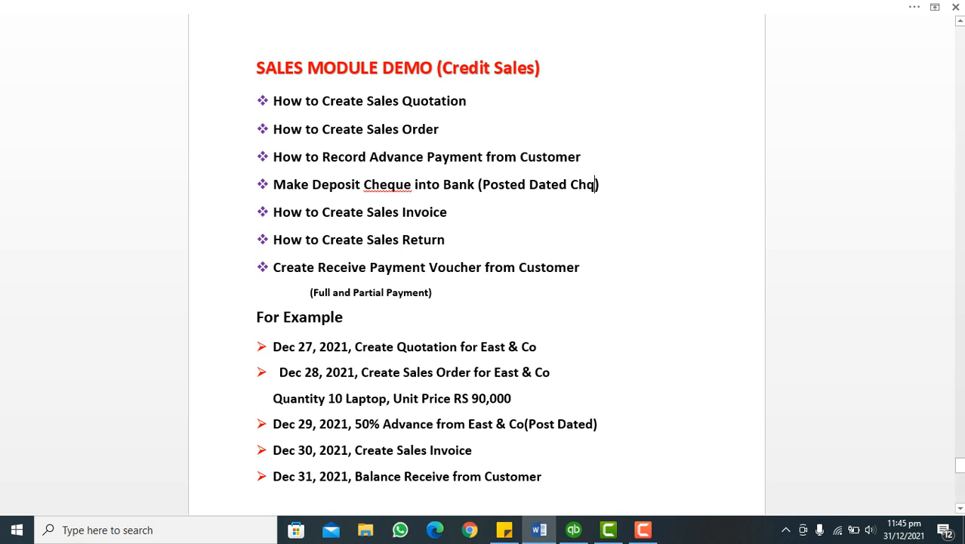
{"action": "left_click", "coordinate": [574, 530]}
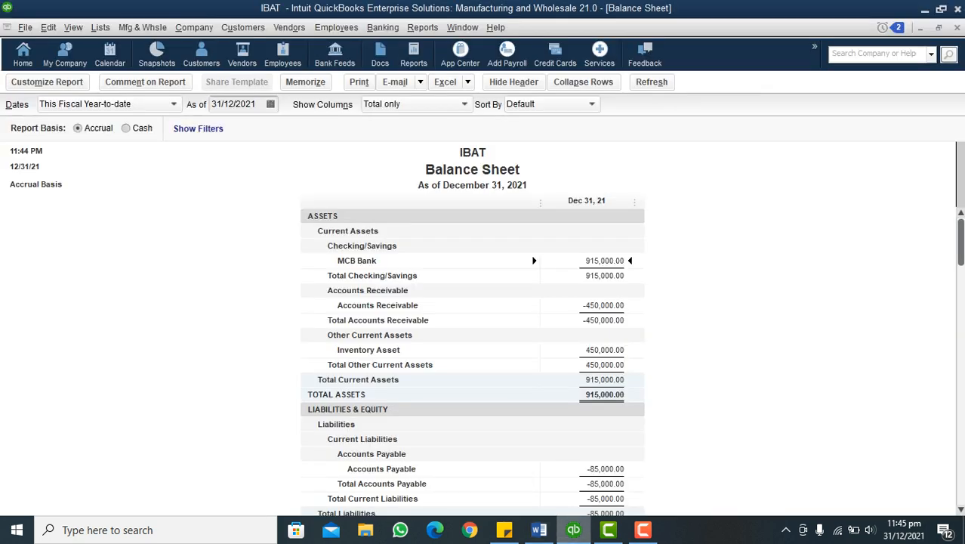
{"action": "left_click", "coordinate": [242, 27]}
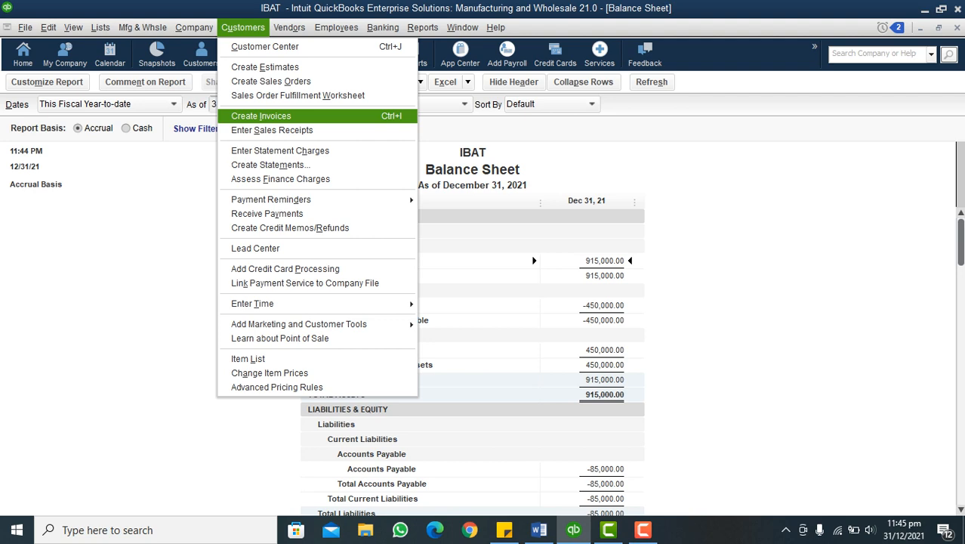
{"action": "key", "text": "Return"}
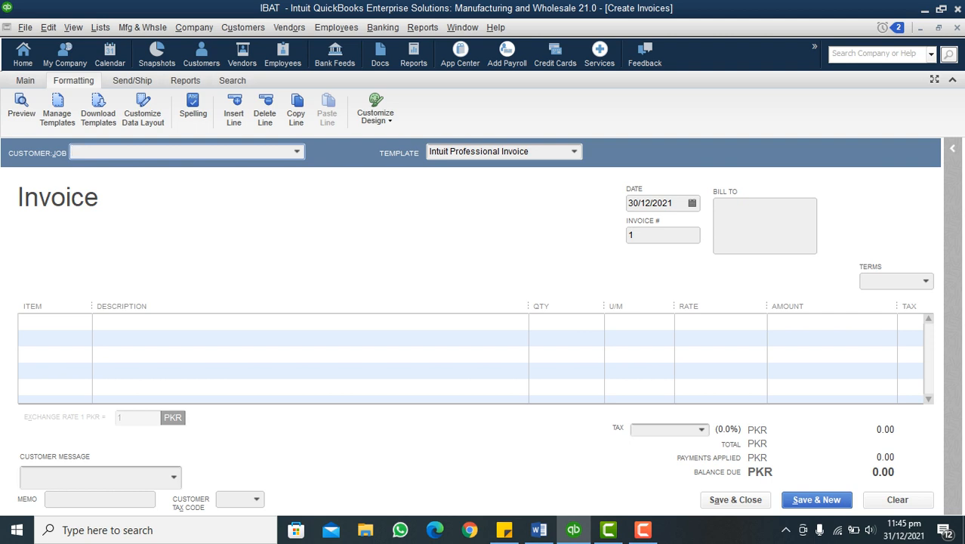
{"action": "key", "text": "alt+Down"}
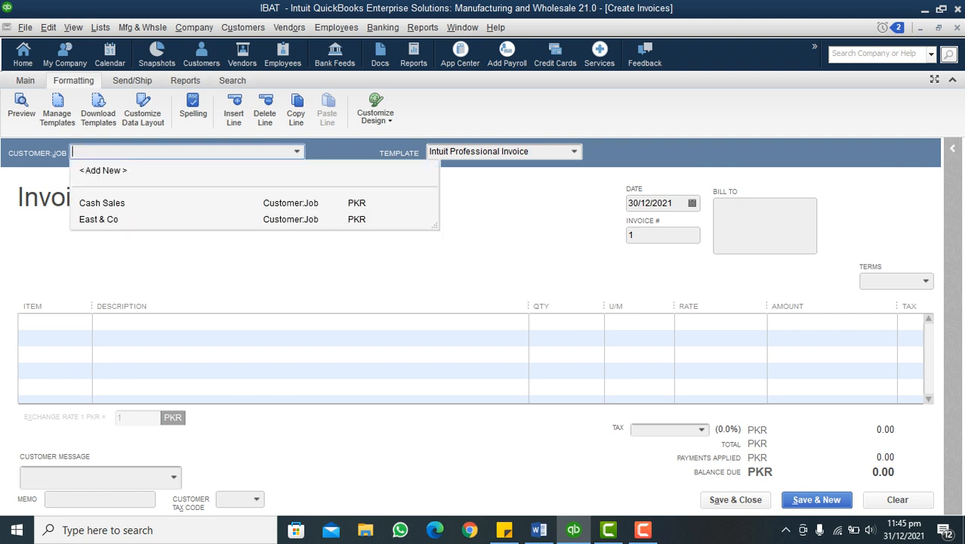
{"action": "left_click", "coordinate": [99, 219]}
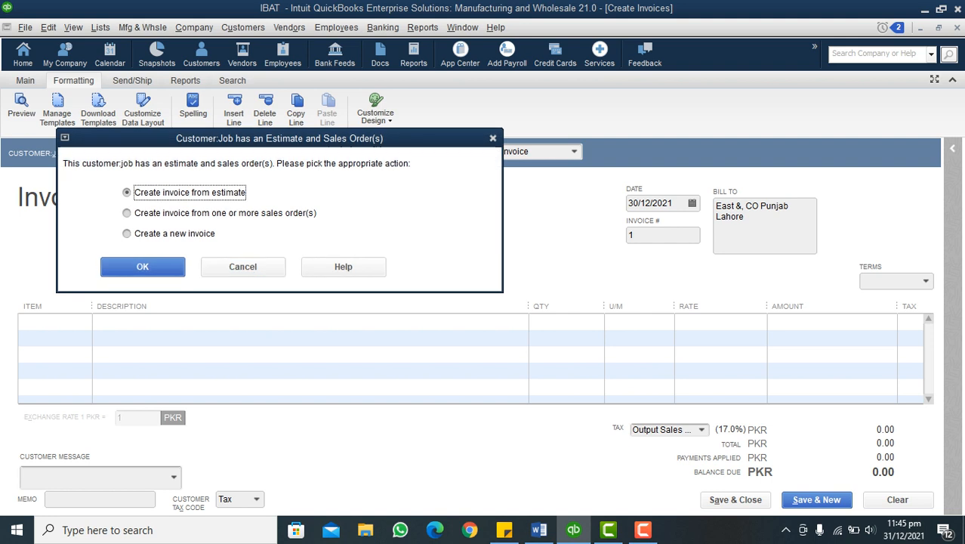
Move the estimate and sales order prompt aside and choose to create the invoice from one or more sales orders
{"action": "left_click_drag", "start_coordinate": [290, 139], "coordinate": [434, 123]}
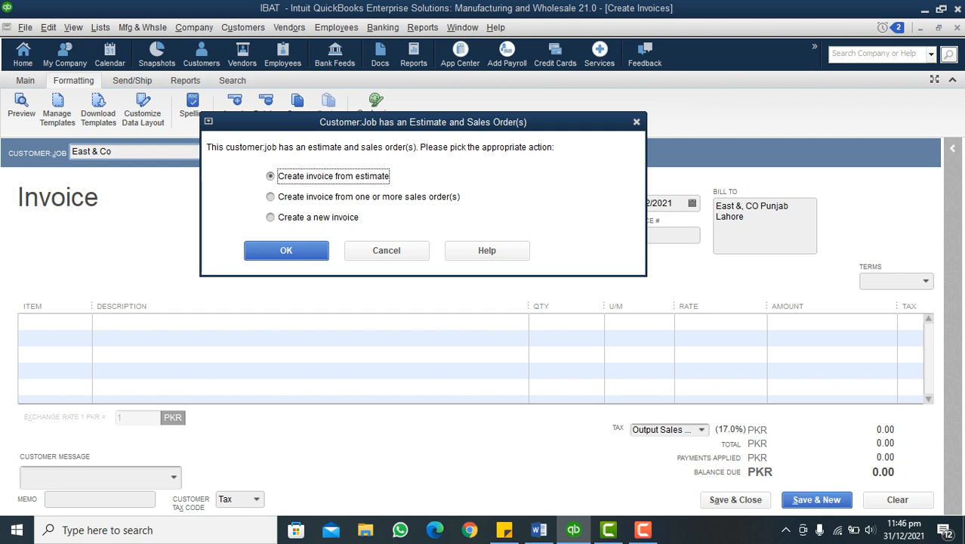
{"action": "key", "text": "Tab"}
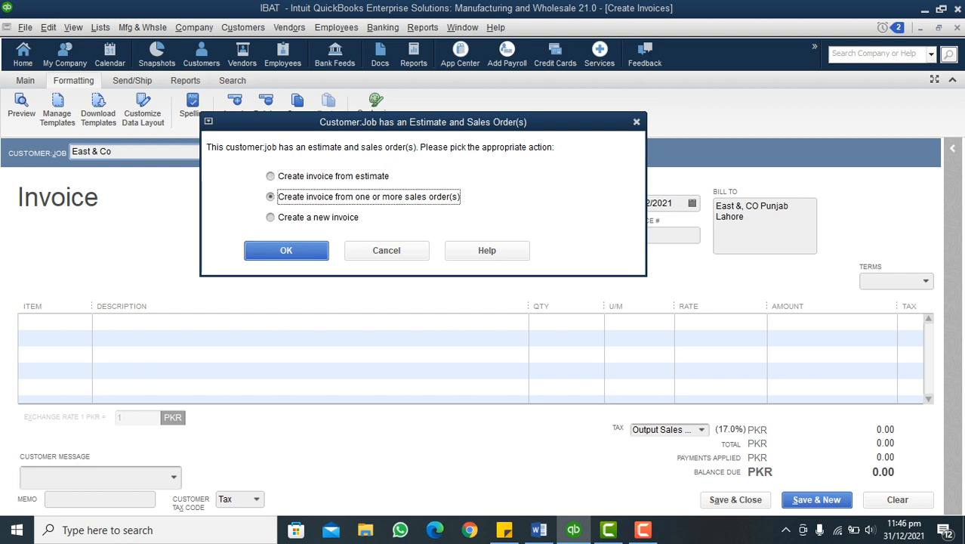
{"action": "key", "text": "Return"}
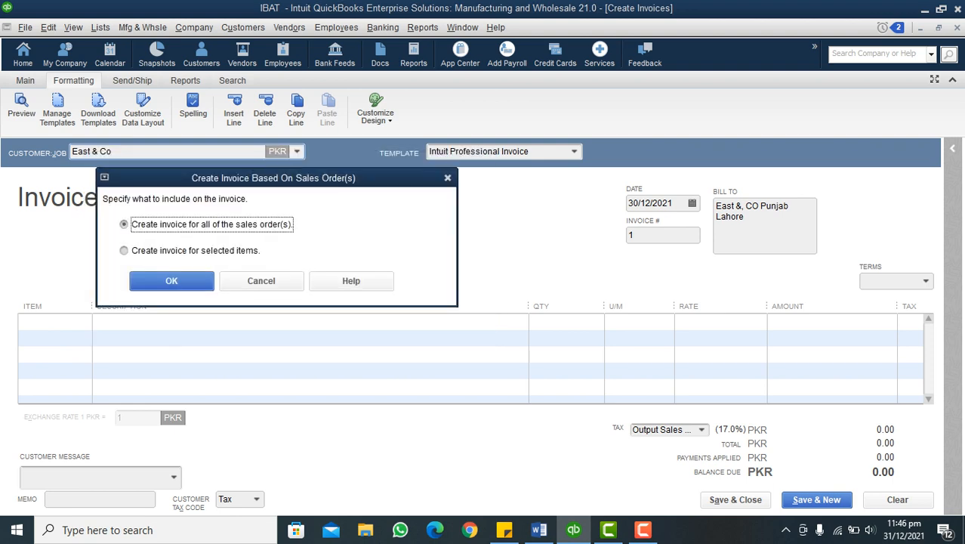
Compare the two inclusion options, create the invoice for all of the sales order(s), and dismiss the quantity warning
{"action": "left_click_drag", "start_coordinate": [286, 179], "coordinate": [397, 173]}
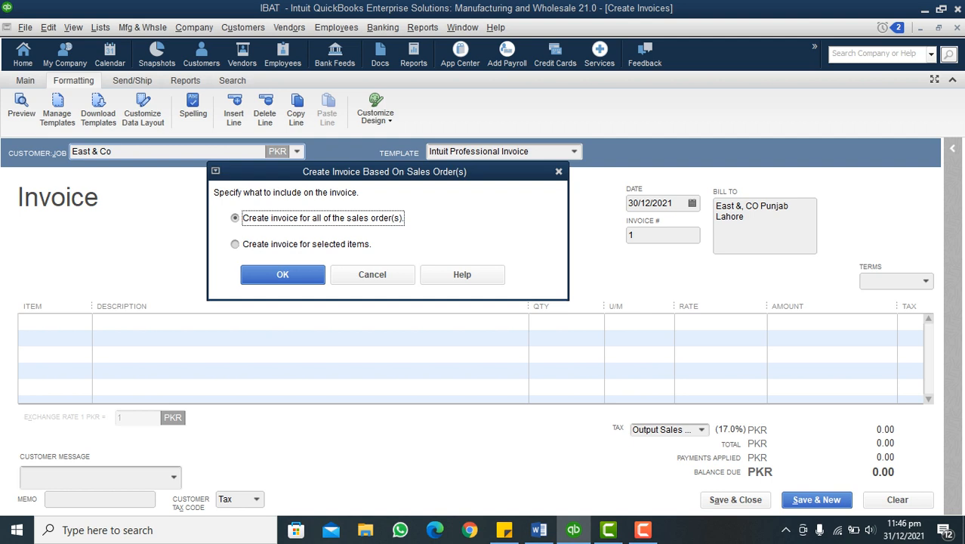
{"action": "key", "text": "Down"}
{"action": "key", "text": "Up"}
{"action": "key", "text": "Down"}
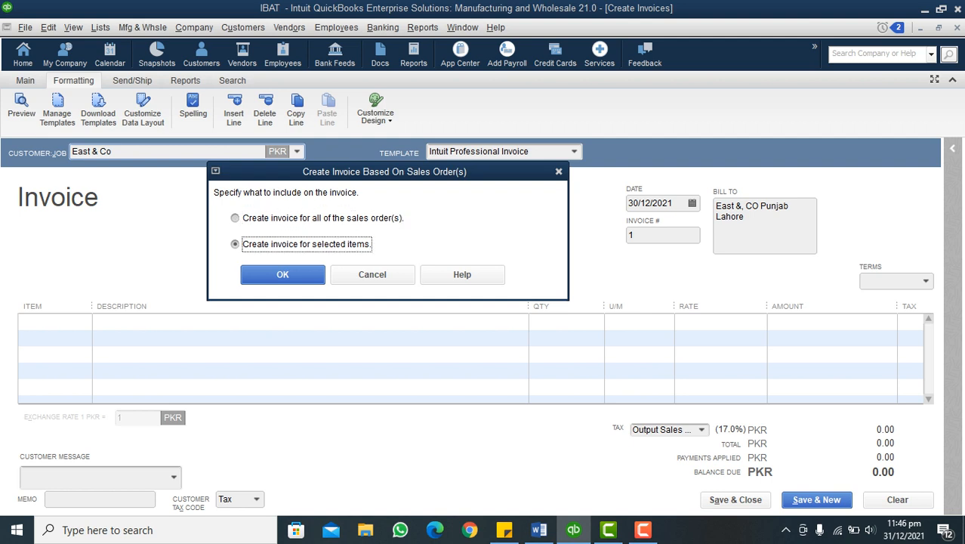
{"action": "key", "text": "Up"}
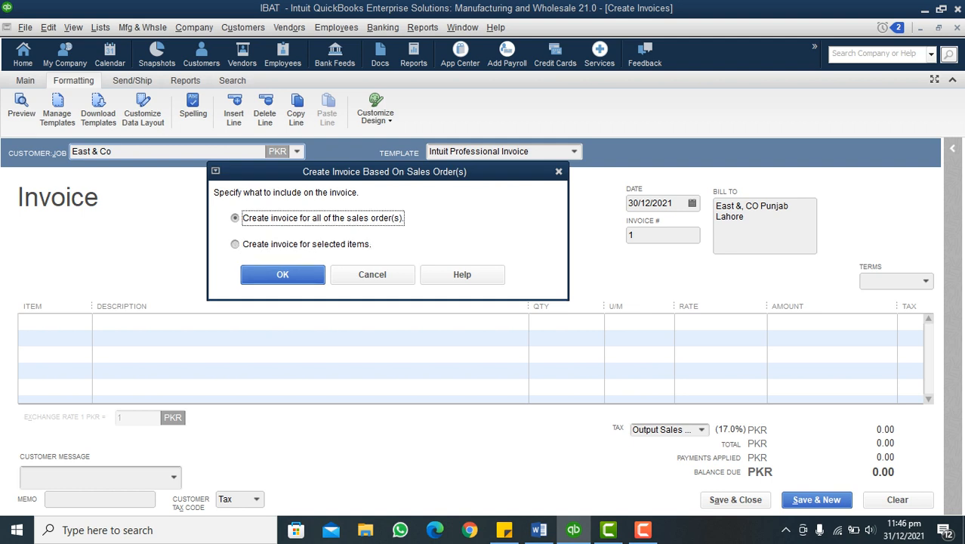
{"action": "key", "text": "Return"}
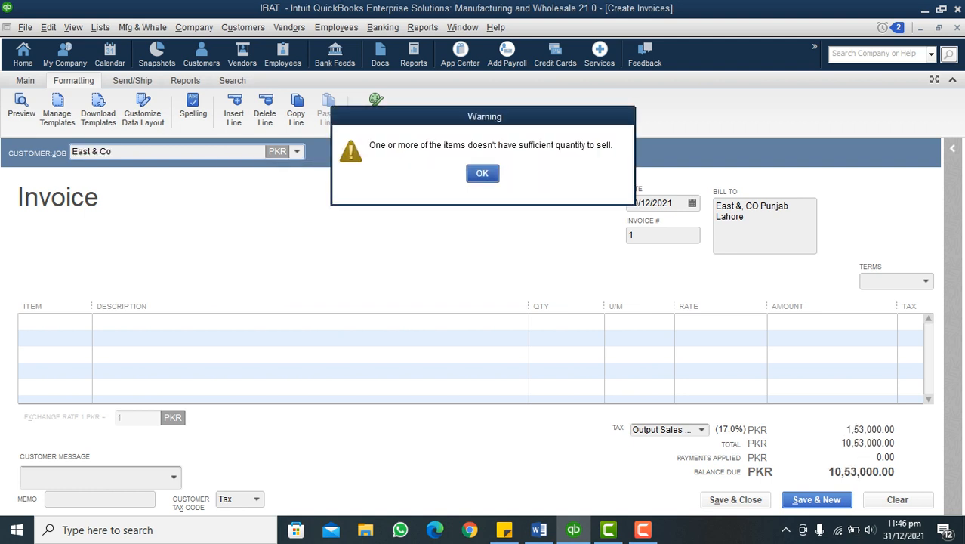
{"action": "key", "text": "Return"}
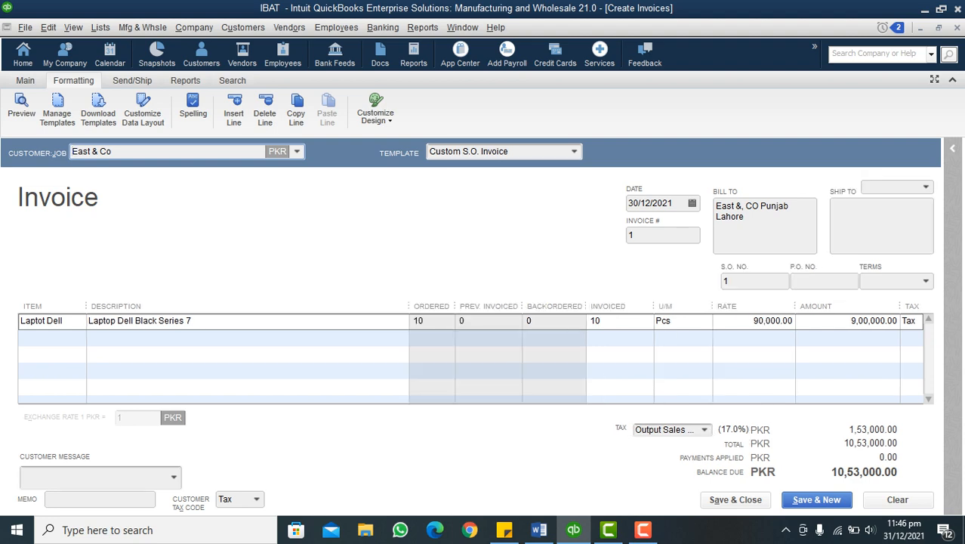
Check the example steps in Word, switch back to QuickBooks, and widen the invoice's Item column slightly
{"action": "left_click", "coordinate": [538, 529]}
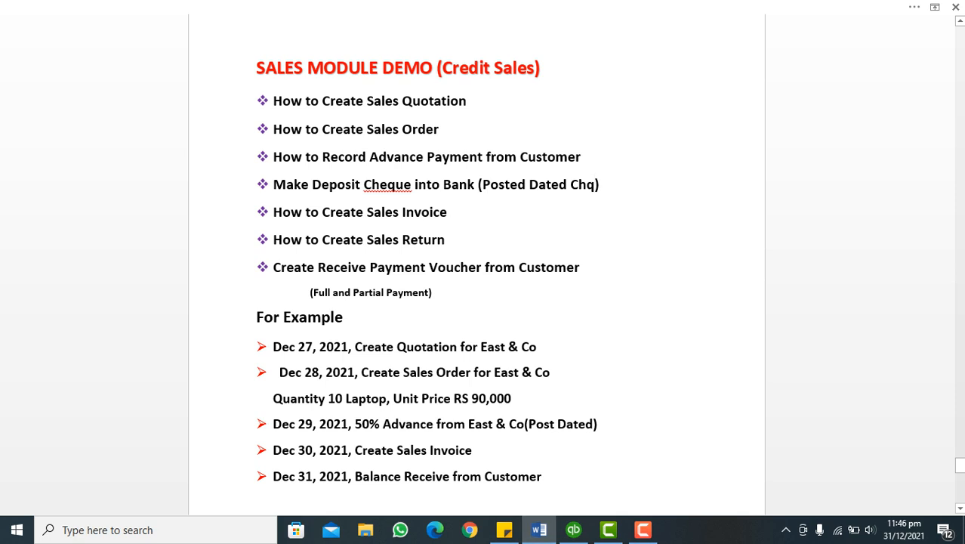
{"action": "key", "text": "alt+Tab"}
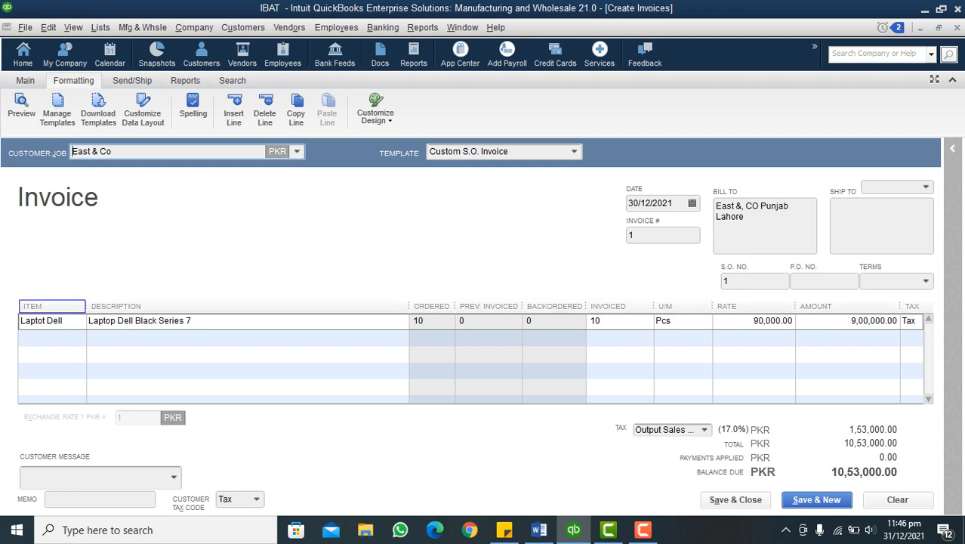
{"action": "left_click_drag", "start_coordinate": [86, 306], "coordinate": [95, 306]}
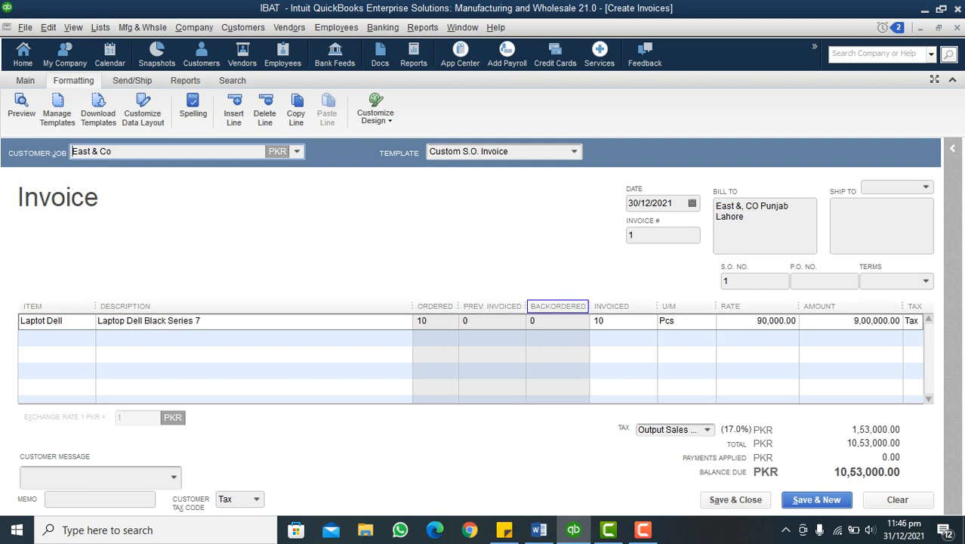
Try a partial invoiced quantity of 7 Pcs on the laptop line and set it back to 10 Pcs
{"action": "left_click", "coordinate": [594, 321]}
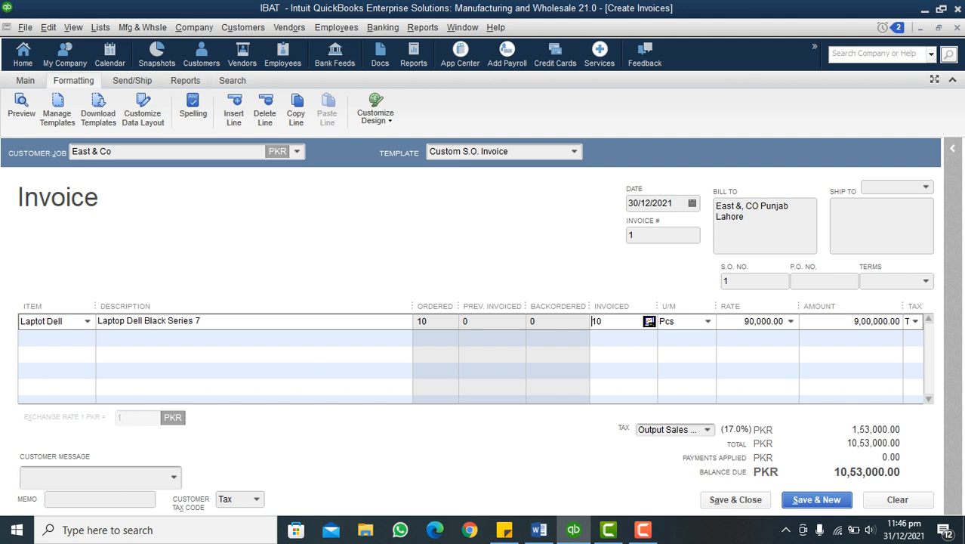
{"action": "double_click", "coordinate": [596, 321]}
{"action": "type", "text": "7"}
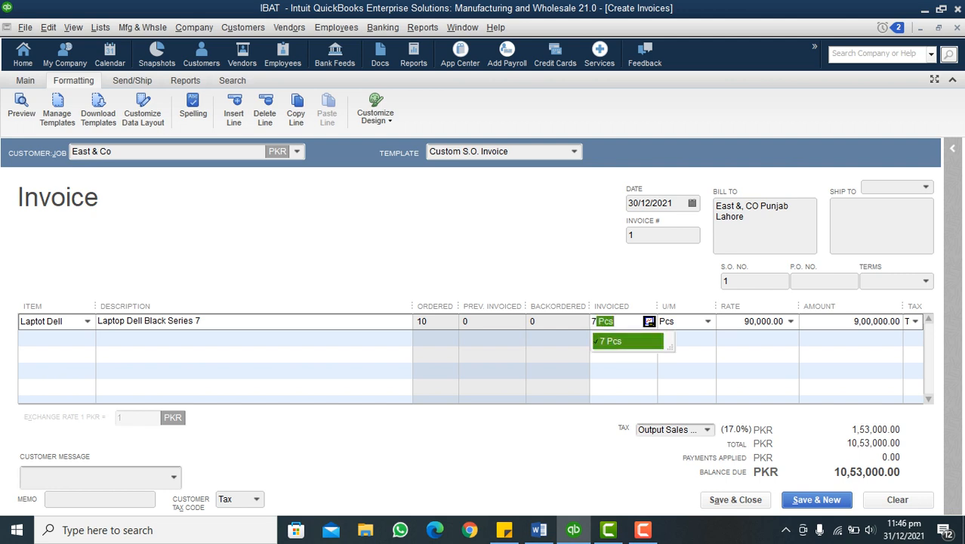
{"action": "key", "text": "Tab"}
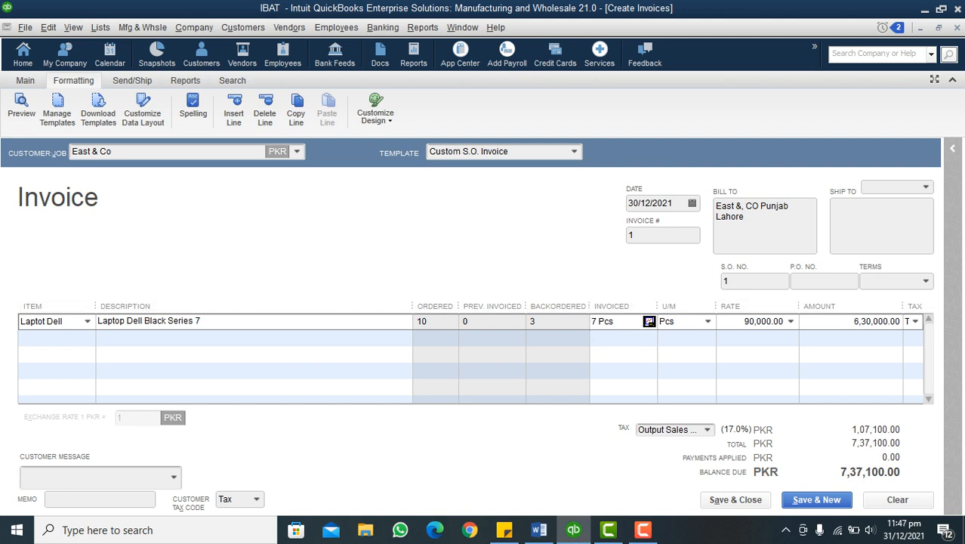
{"action": "key", "text": "Delete"}
{"action": "type", "text": "10"}
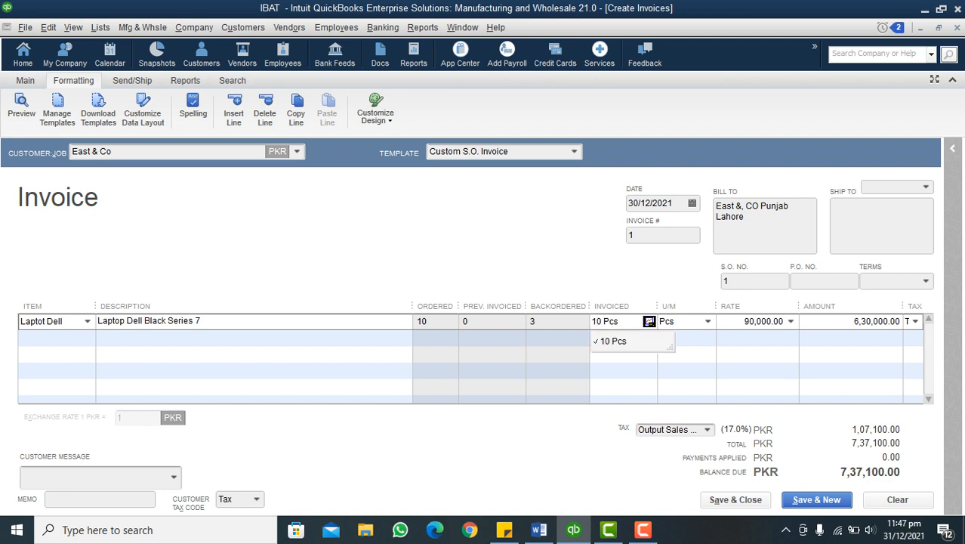
{"action": "key", "text": "Tab"}
{"action": "left_click", "coordinate": [51, 339]}
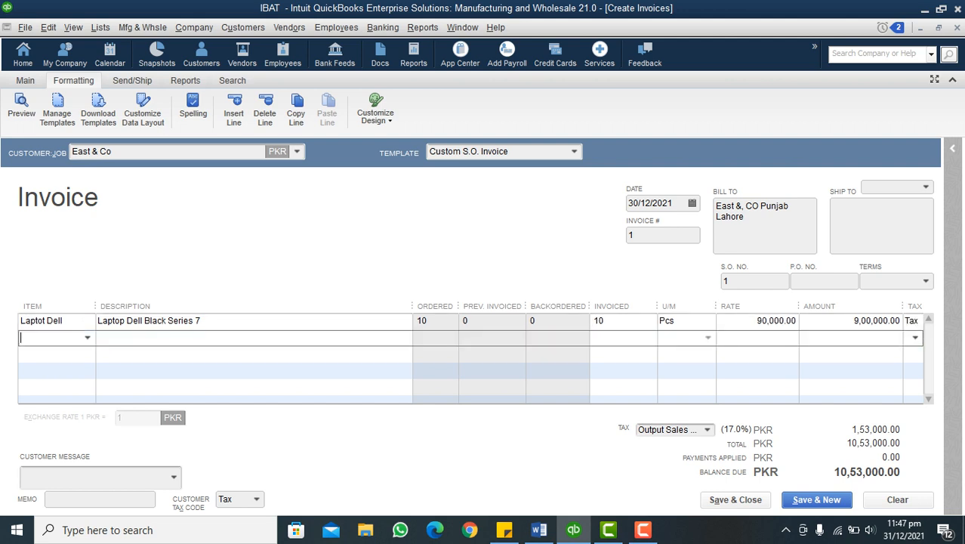
Widen the invoice's Tax column and review the output sales tax items available for the invoice
{"action": "left_click_drag", "start_coordinate": [904, 306], "coordinate": [862, 306]}
{"action": "left_click", "coordinate": [882, 322]}
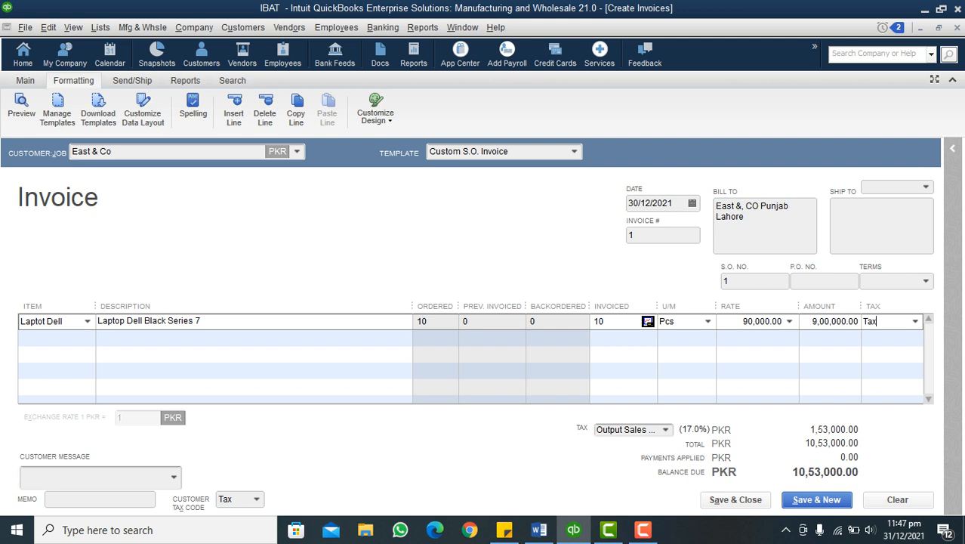
{"action": "left_click", "coordinate": [666, 429]}
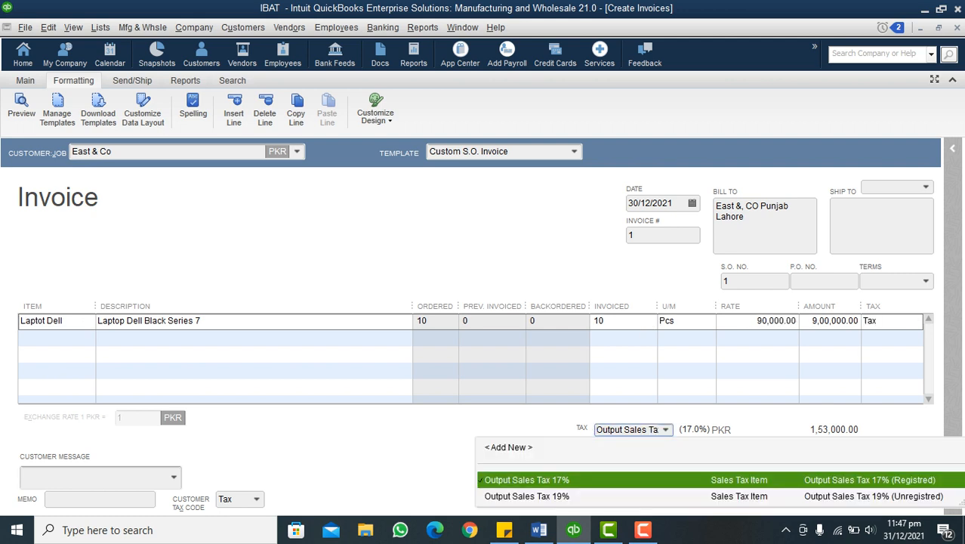
{"action": "key", "text": "Escape"}
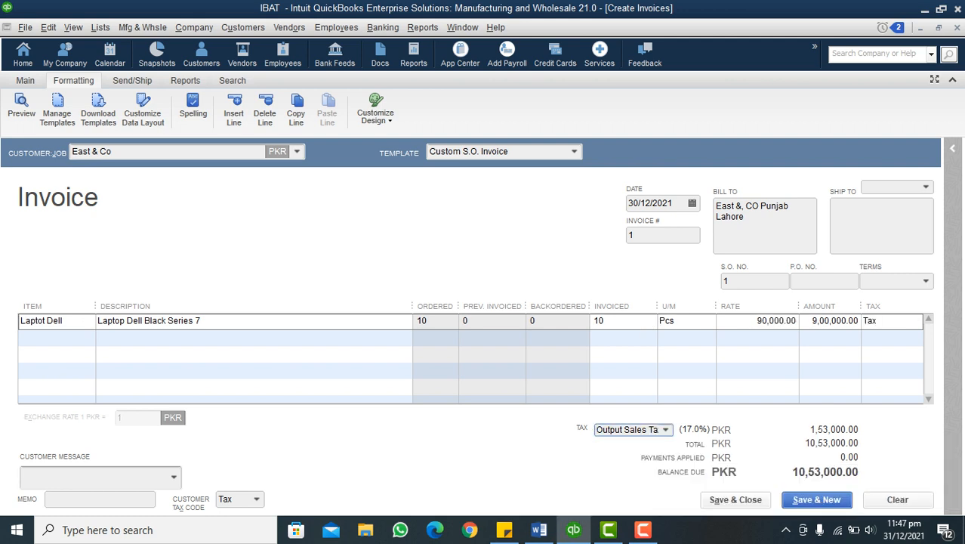
{"action": "left_click", "coordinate": [665, 430]}
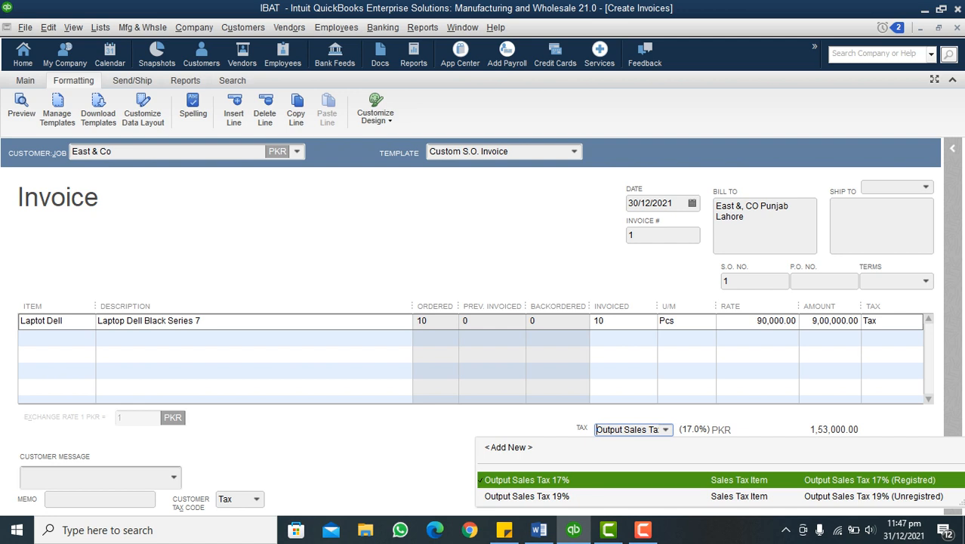
{"action": "key", "text": "Escape"}
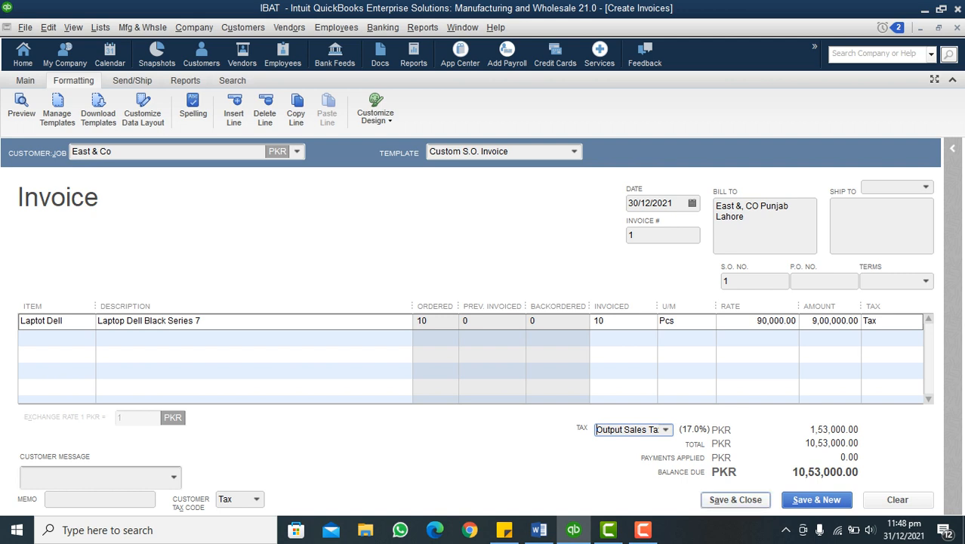
Save and close the invoice, and apply East & Co's available 4,50,000 advance credit to it
{"action": "left_click", "coordinate": [735, 500]}
{"action": "left_click", "coordinate": [441, 260]}
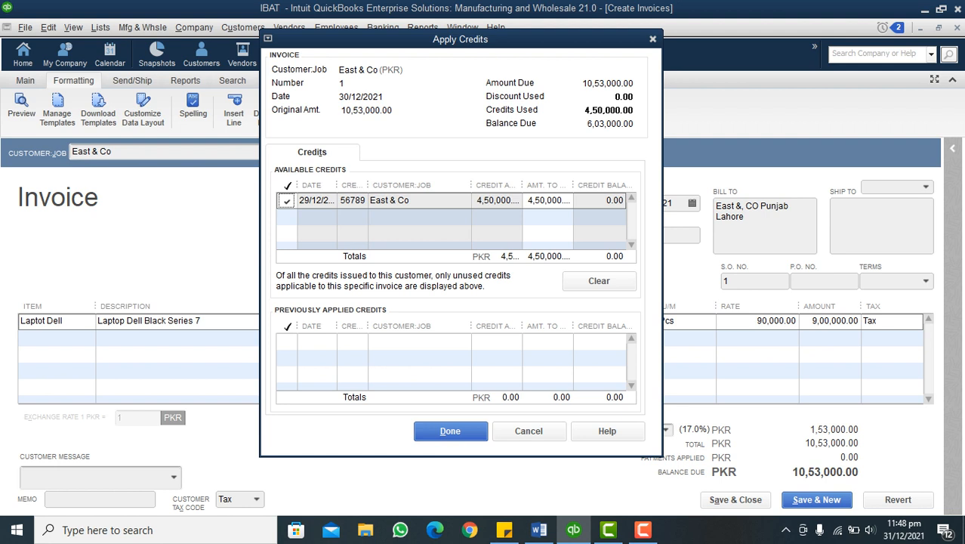
{"action": "key", "text": "Return"}
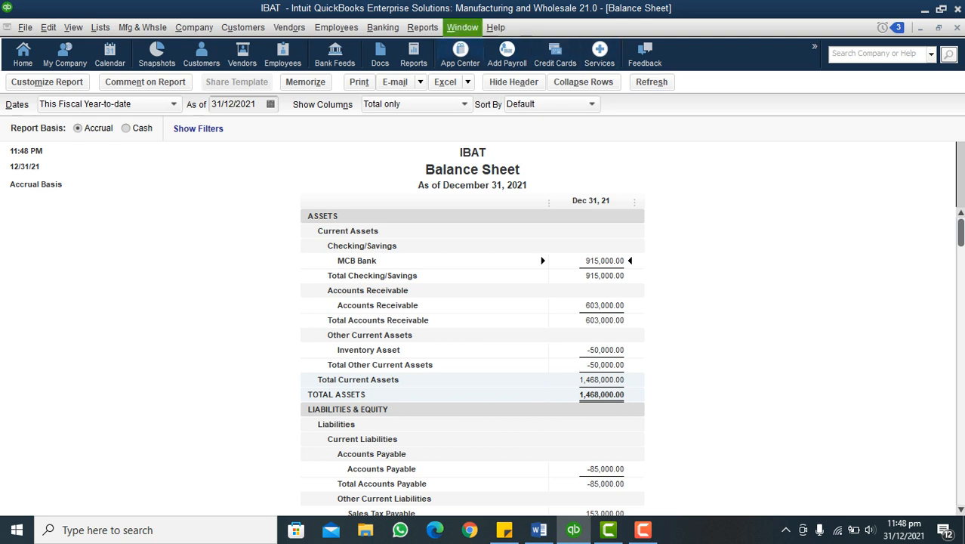
Open the Customer Balance Detail report for customers and receivables
{"action": "left_click", "coordinate": [423, 27]}
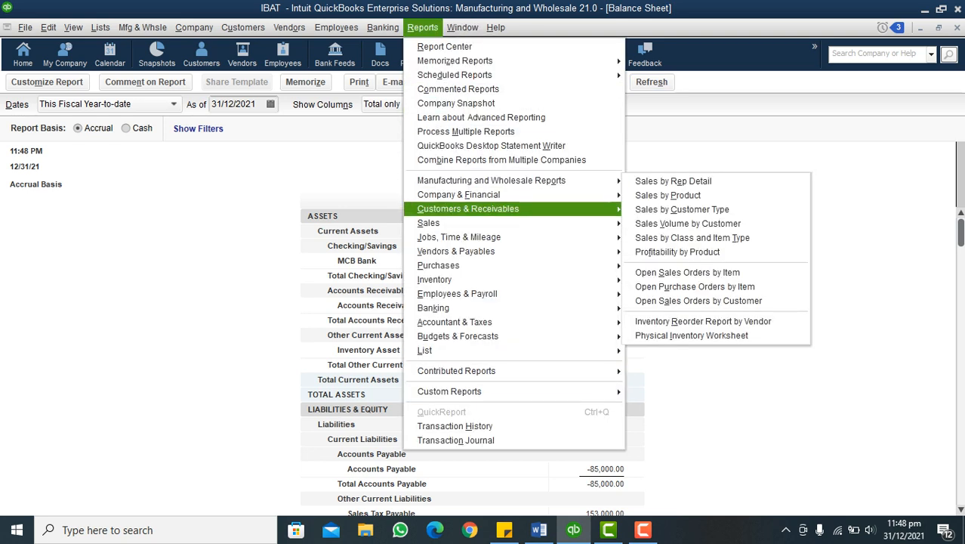
{"action": "mouse_move", "coordinate": [513, 209]}
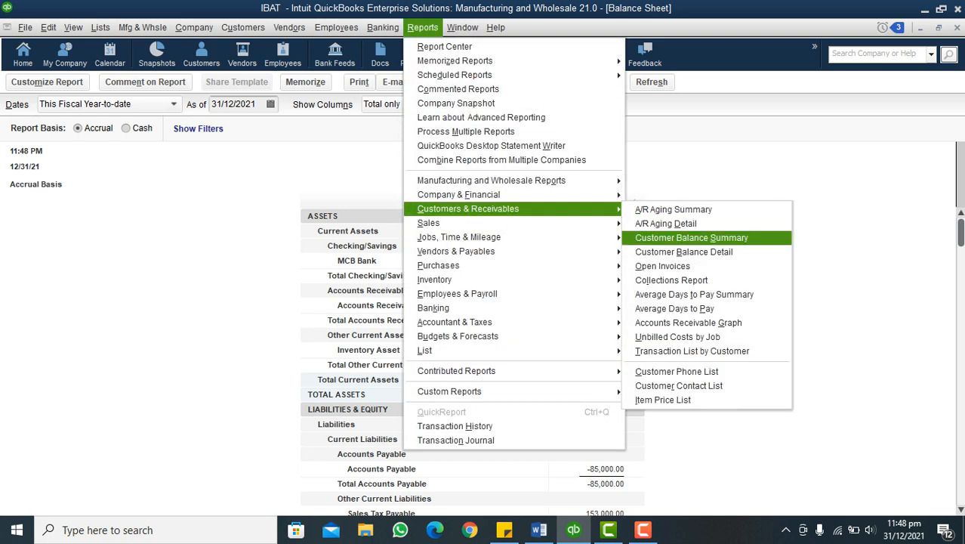
{"action": "left_click", "coordinate": [684, 252]}
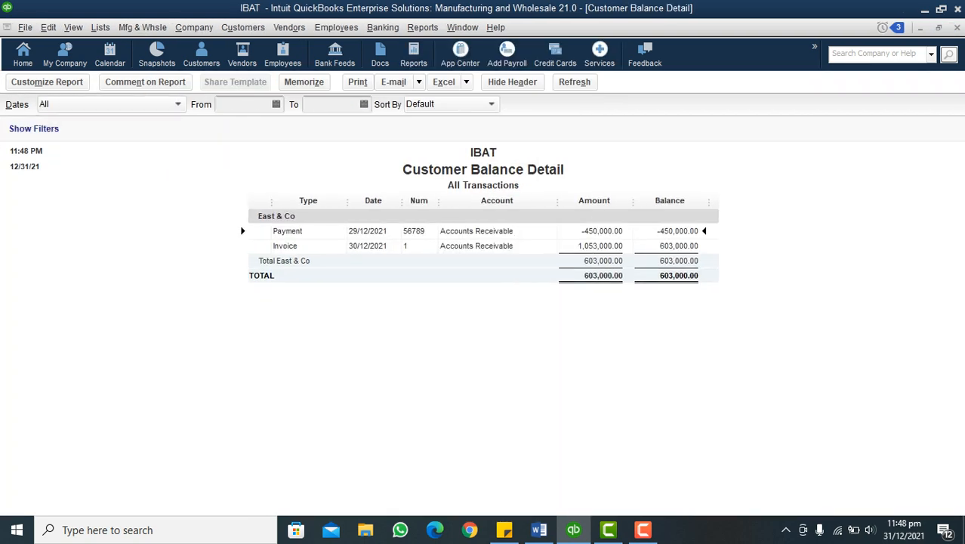
Customize the Customer Balance Detail report: remove the Account and Amount columns and add the Debit and Credit columns
{"action": "left_click", "coordinate": [47, 81]}
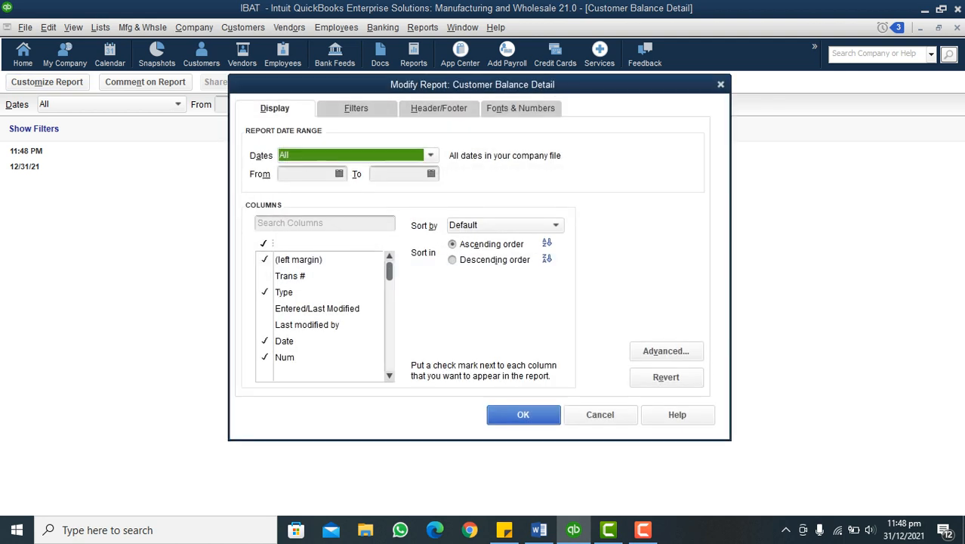
{"action": "scroll", "coordinate": [321, 318], "scroll_direction": "down", "scroll_amount": 4}
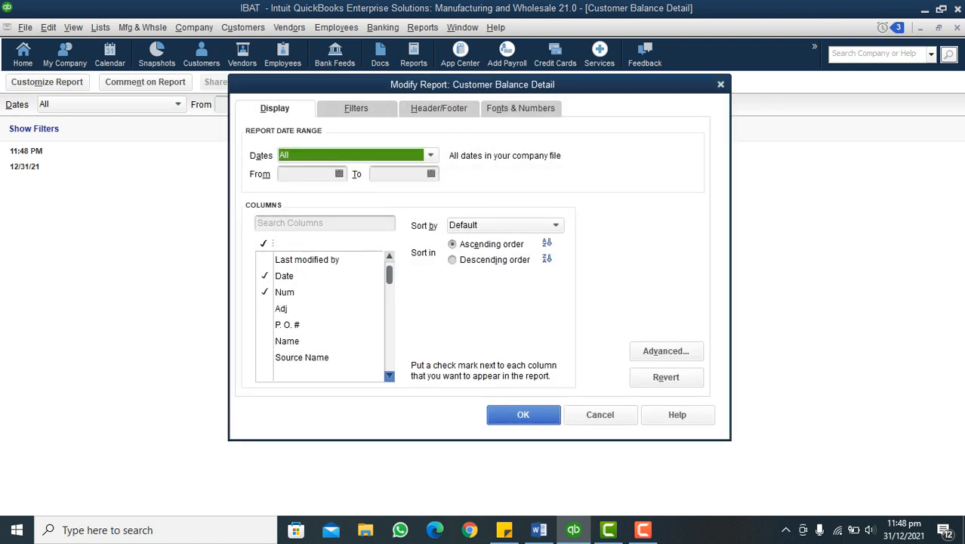
{"action": "scroll", "coordinate": [321, 318], "scroll_direction": "down", "scroll_amount": 5}
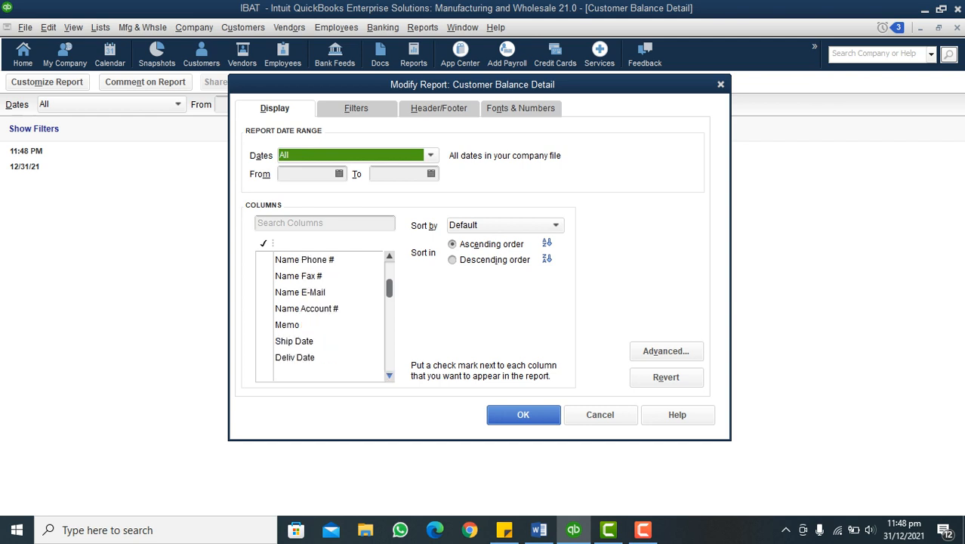
{"action": "scroll", "coordinate": [321, 317], "scroll_direction": "down", "scroll_amount": 3}
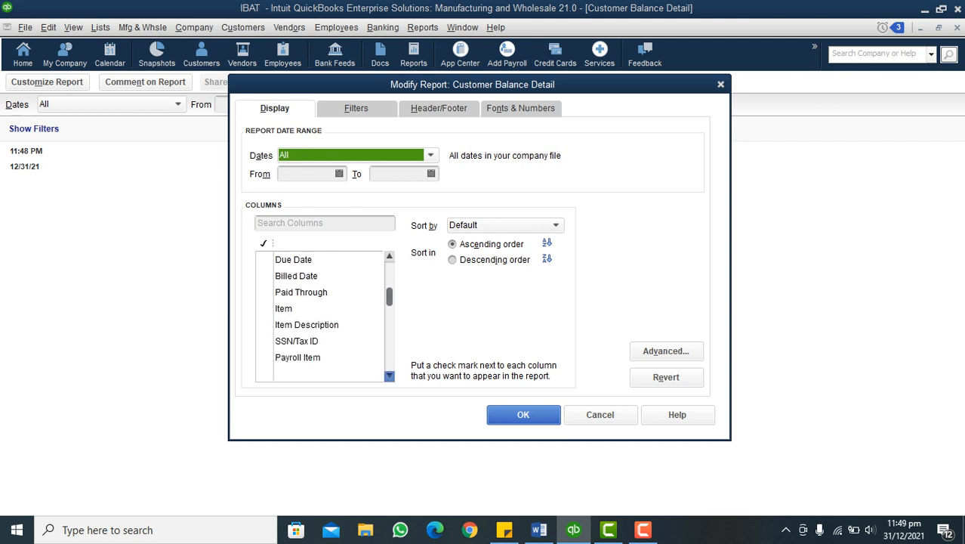
{"action": "scroll", "coordinate": [321, 318], "scroll_direction": "down", "scroll_amount": 2}
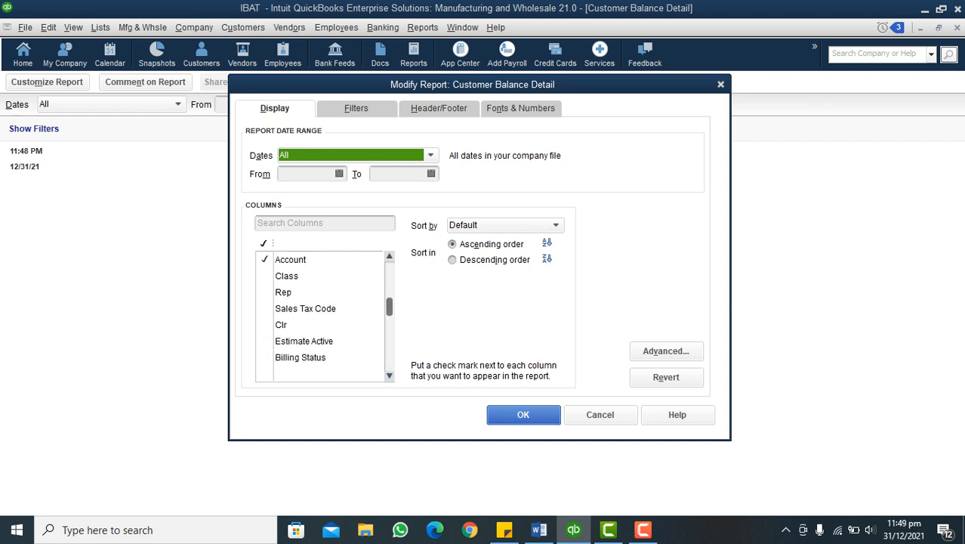
{"action": "left_click", "coordinate": [267, 260]}
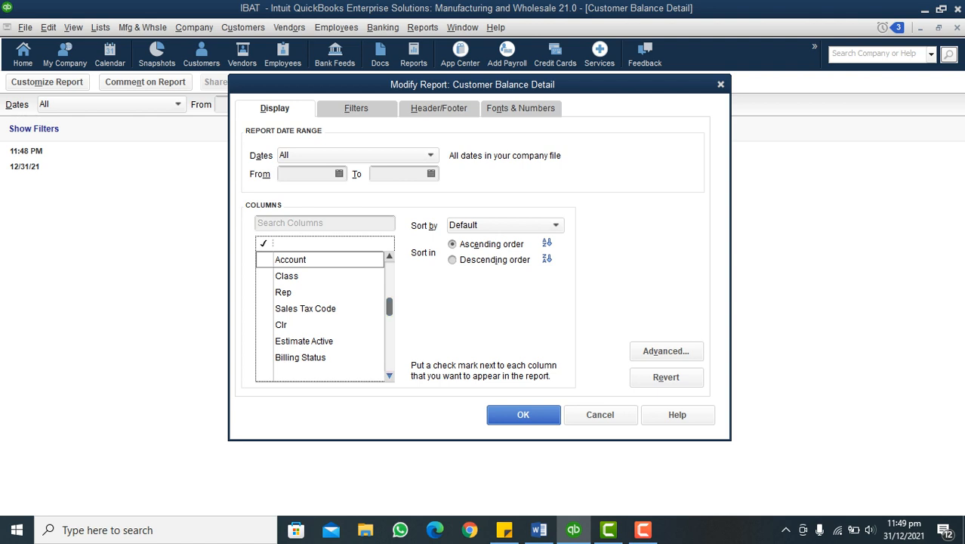
{"action": "scroll", "coordinate": [321, 310], "scroll_direction": "down", "scroll_amount": 5}
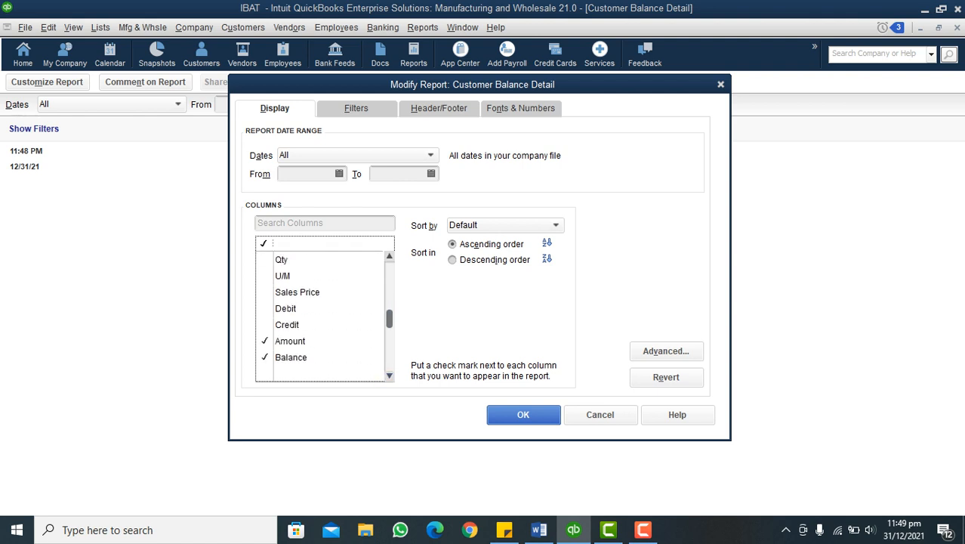
{"action": "left_click", "coordinate": [265, 309]}
{"action": "left_click", "coordinate": [266, 325]}
{"action": "left_click", "coordinate": [265, 341]}
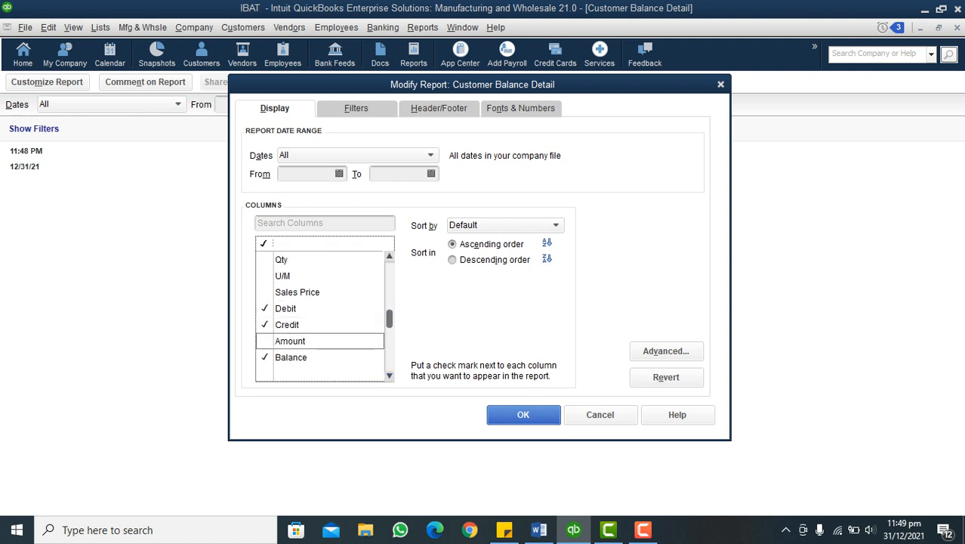
{"action": "key", "text": "Return"}
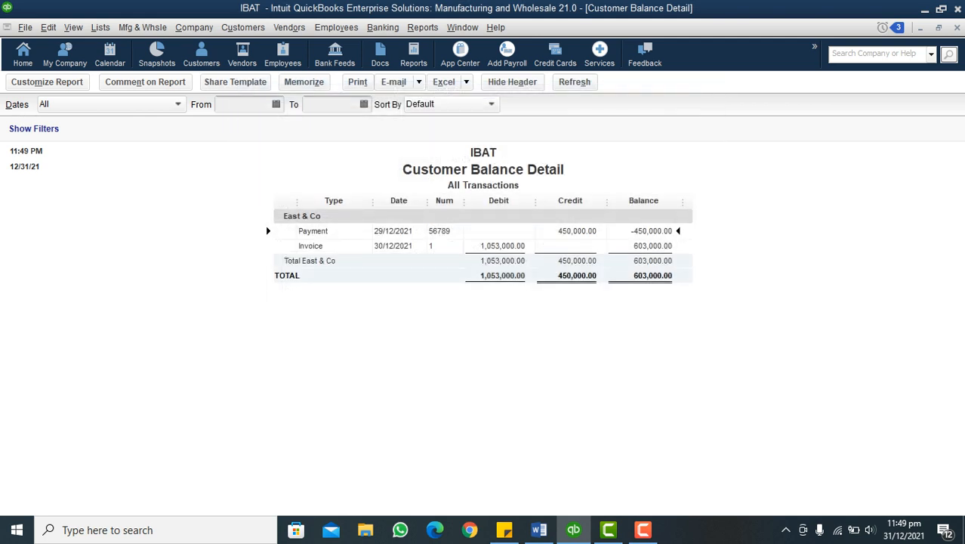
Widen the report's Date, Num and Credit columns and memorize it as Customer Balance Details in the Accountant group
{"action": "left_click_drag", "start_coordinate": [463, 200], "coordinate": [432, 200]}
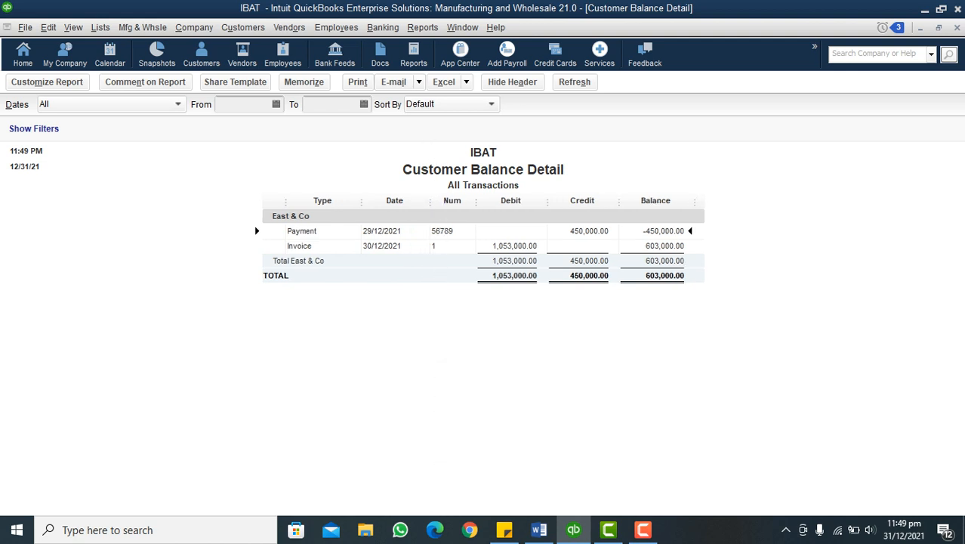
{"action": "left_click_drag", "start_coordinate": [618, 200], "coordinate": [631, 200]}
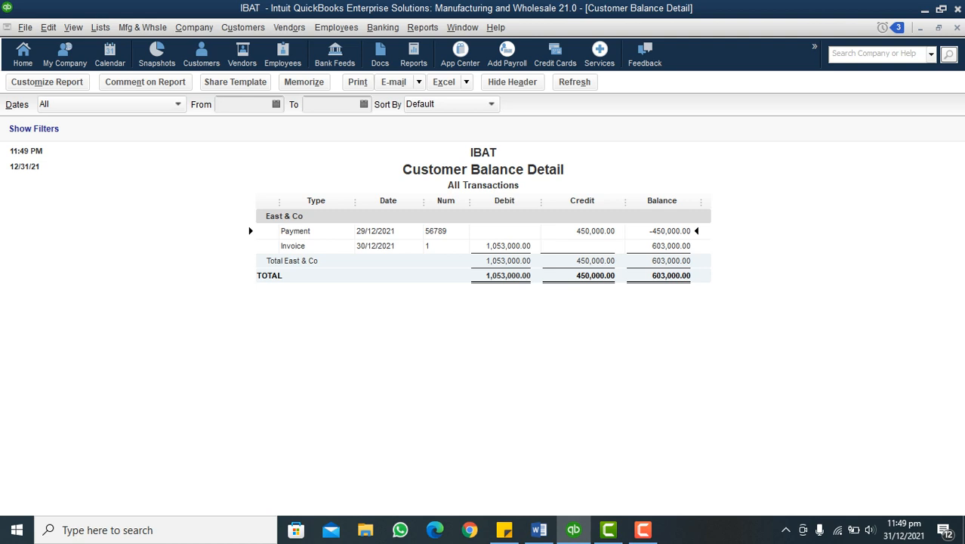
{"action": "left_click", "coordinate": [304, 82]}
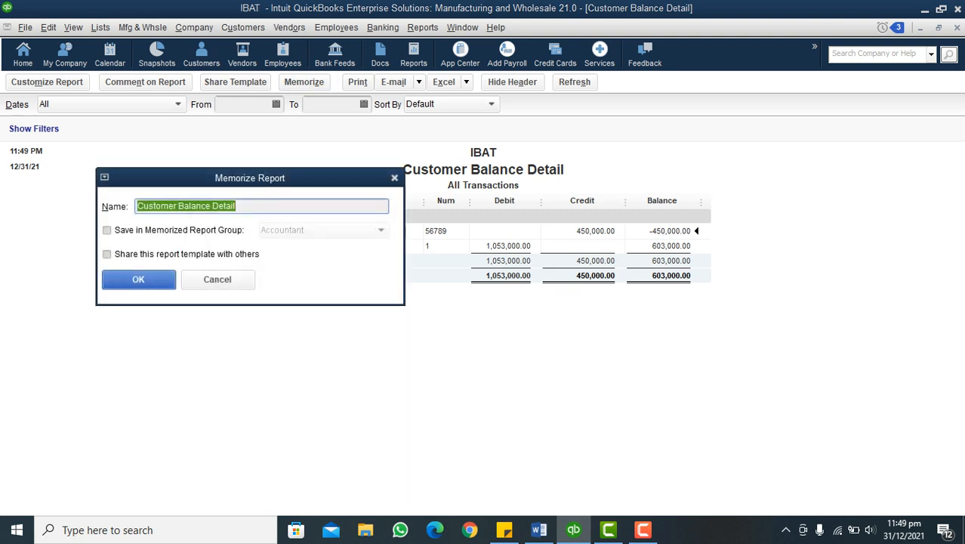
{"action": "left_click", "coordinate": [107, 230]}
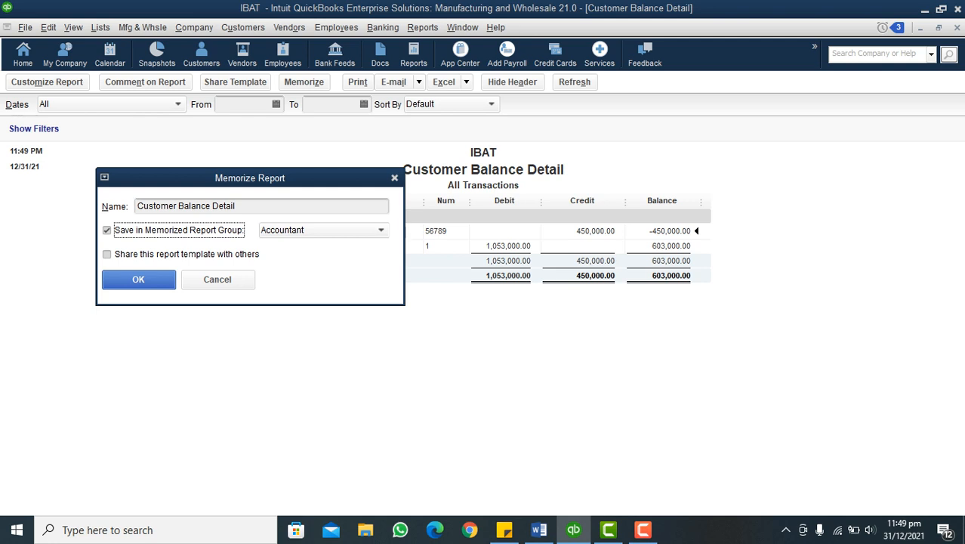
{"action": "left_click", "coordinate": [238, 206]}
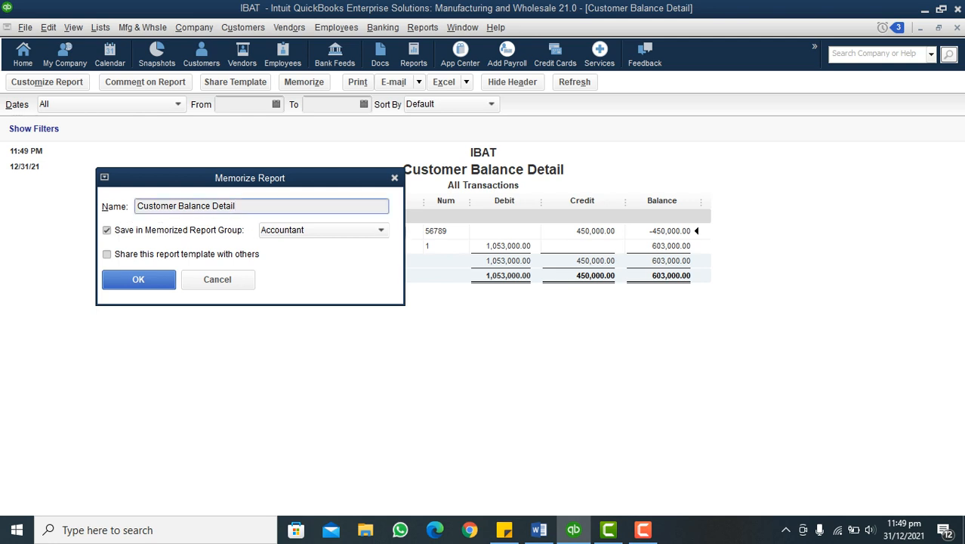
{"action": "type", "text": "s"}
{"action": "left_click", "coordinate": [381, 230]}
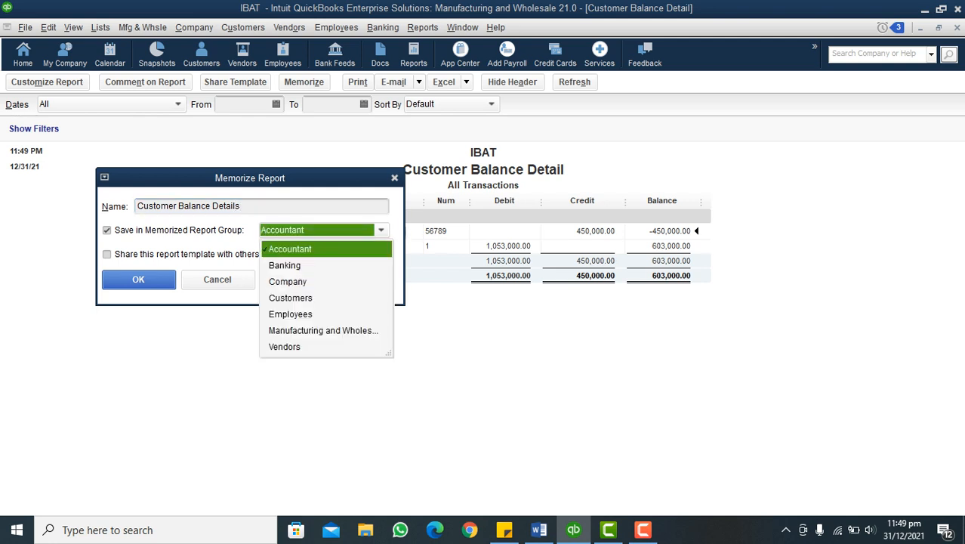
{"action": "left_click", "coordinate": [290, 249]}
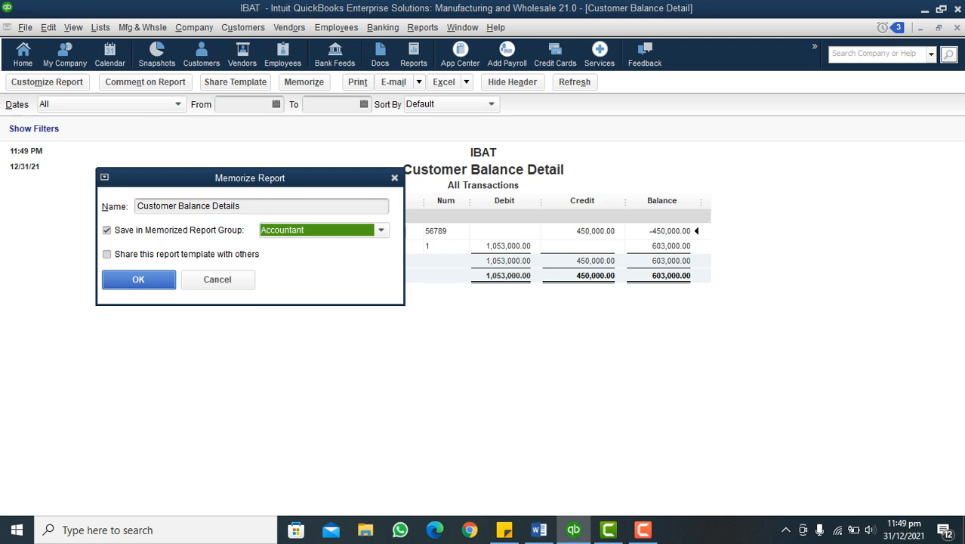
{"action": "key", "text": "Return"}
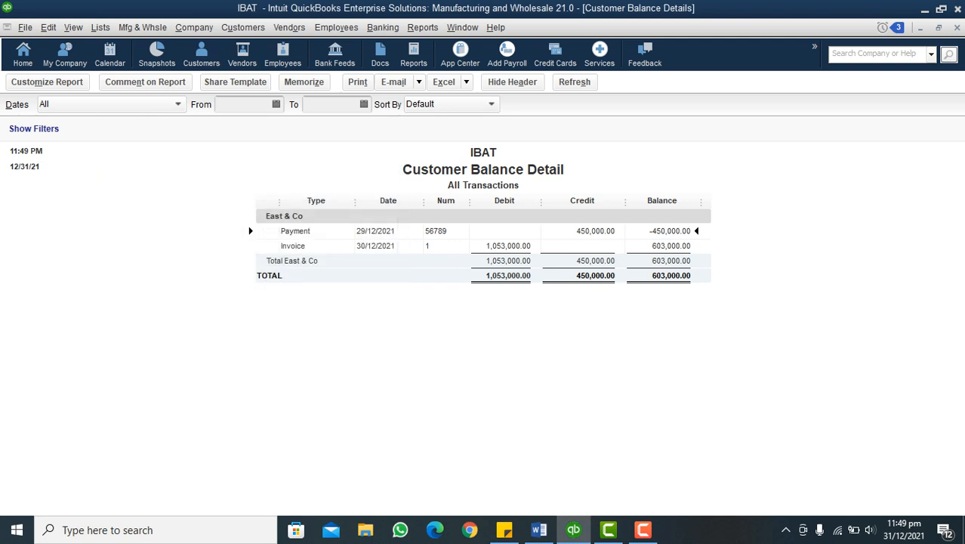
Close the report, reopen the memorized Customer Balance Details from the Accountant group to check it, and close it again
{"action": "key", "text": "Escape"}
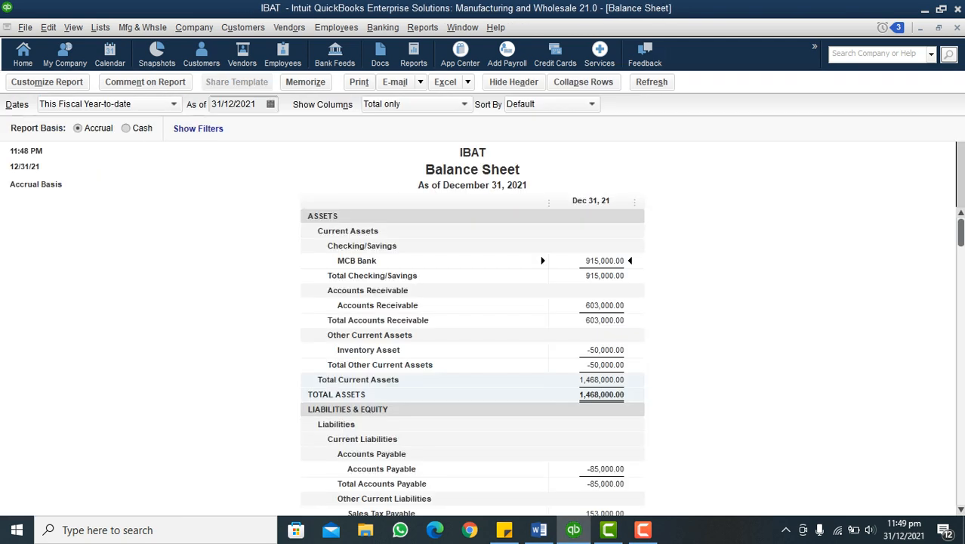
{"action": "left_click", "coordinate": [423, 28]}
{"action": "mouse_move", "coordinate": [455, 60]}
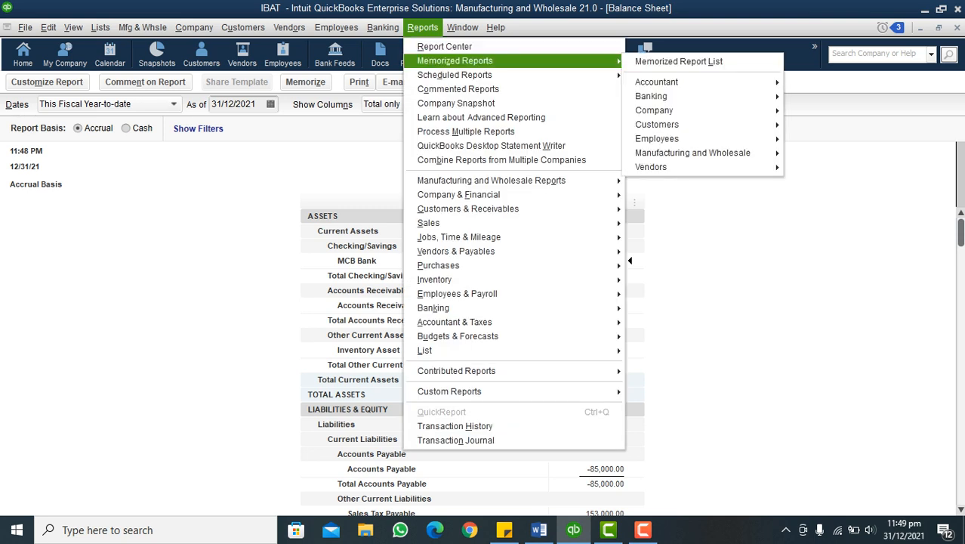
{"action": "mouse_move", "coordinate": [657, 82]}
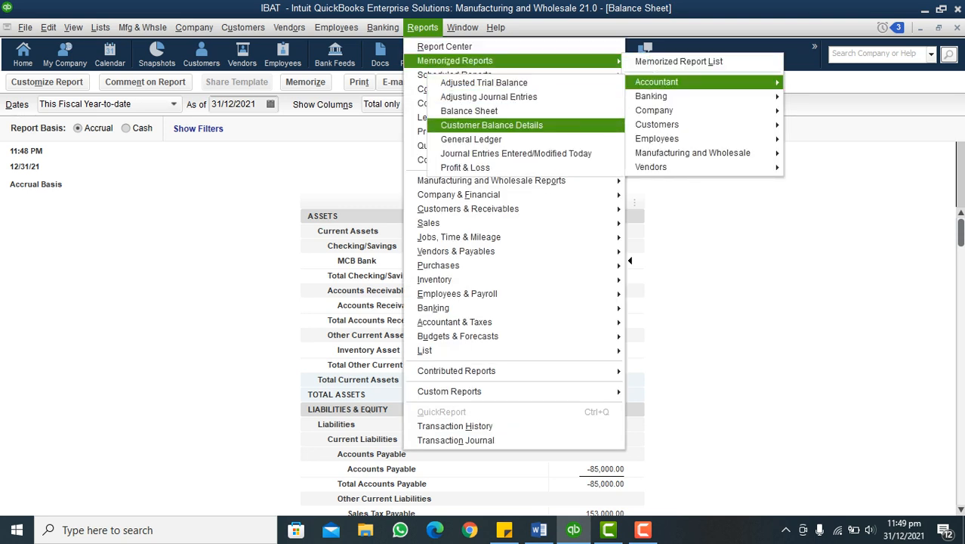
{"action": "key", "text": "Return"}
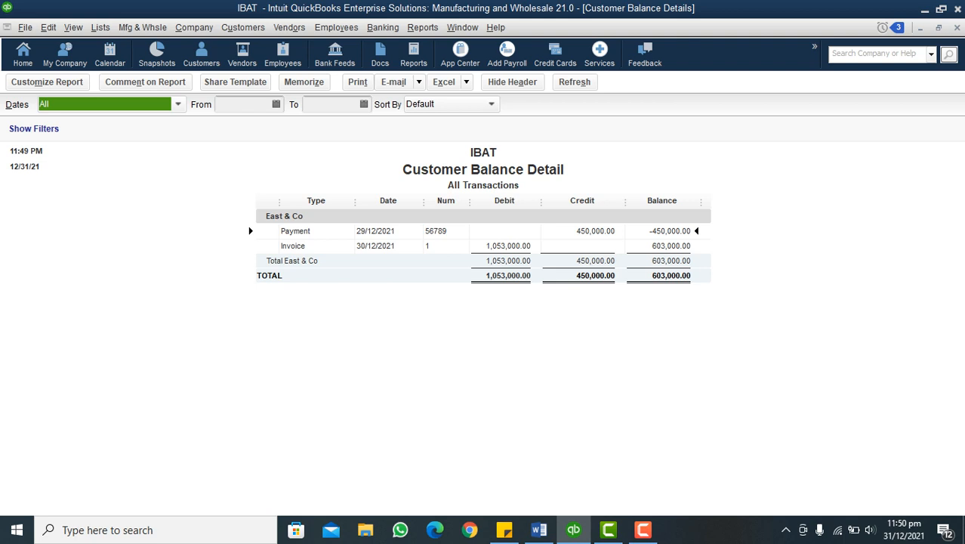
{"action": "key", "text": "Escape"}
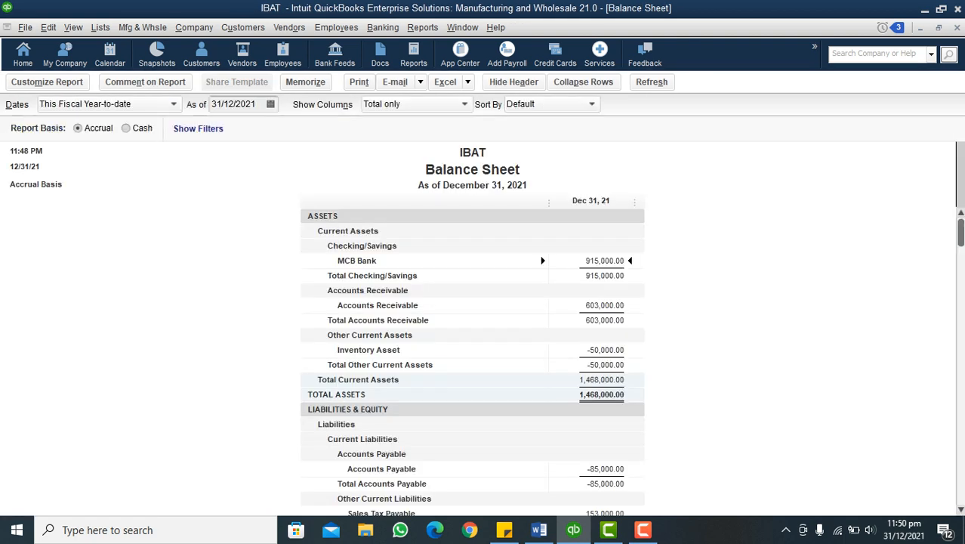
Check the remaining tasks in the Word outline, return to QuickBooks, and start a customer payment received from East & Co
{"action": "left_click", "coordinate": [539, 530]}
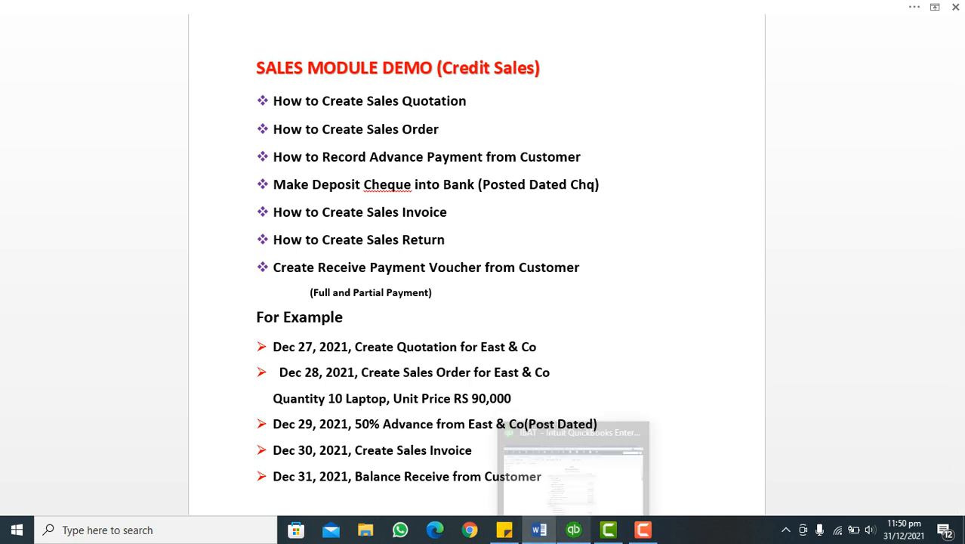
{"action": "left_click", "coordinate": [574, 530]}
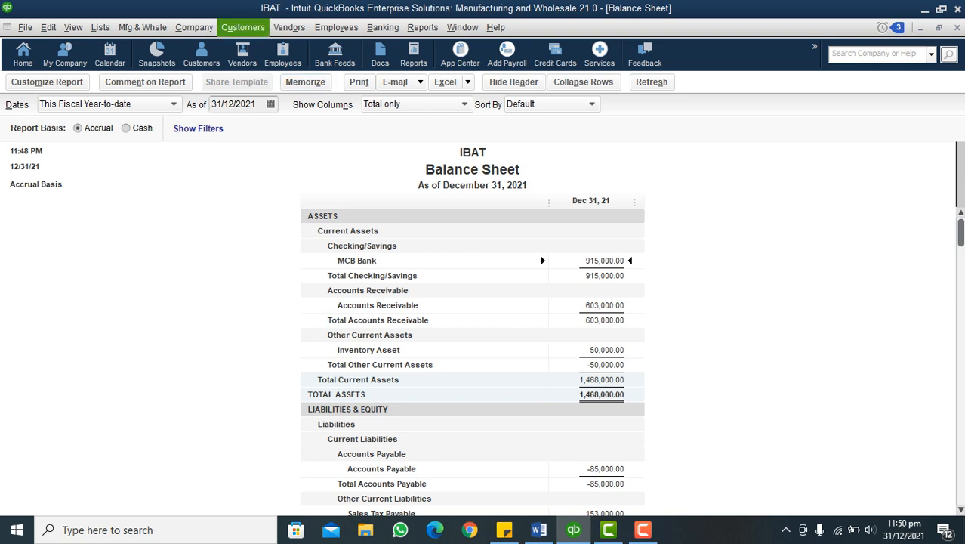
{"action": "left_click", "coordinate": [243, 27]}
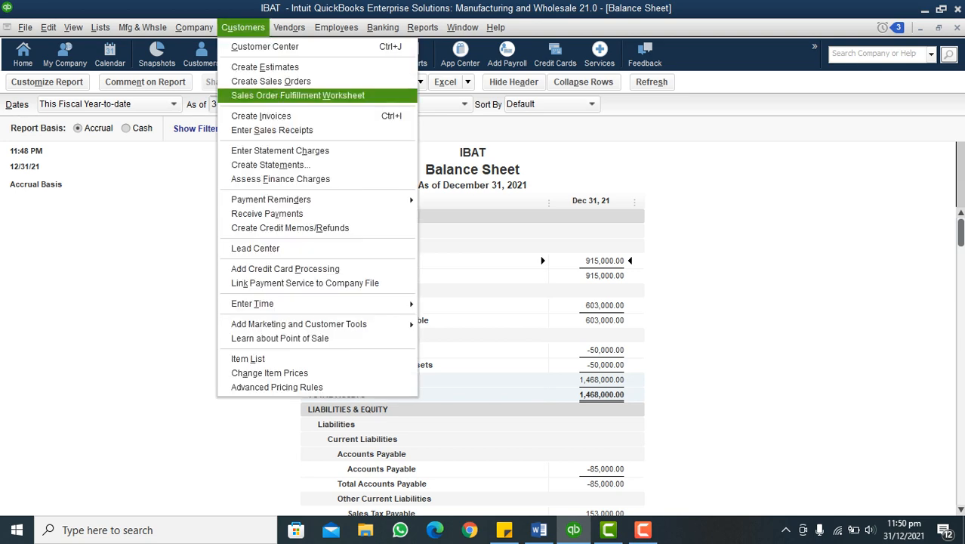
{"action": "left_click", "coordinate": [267, 214]}
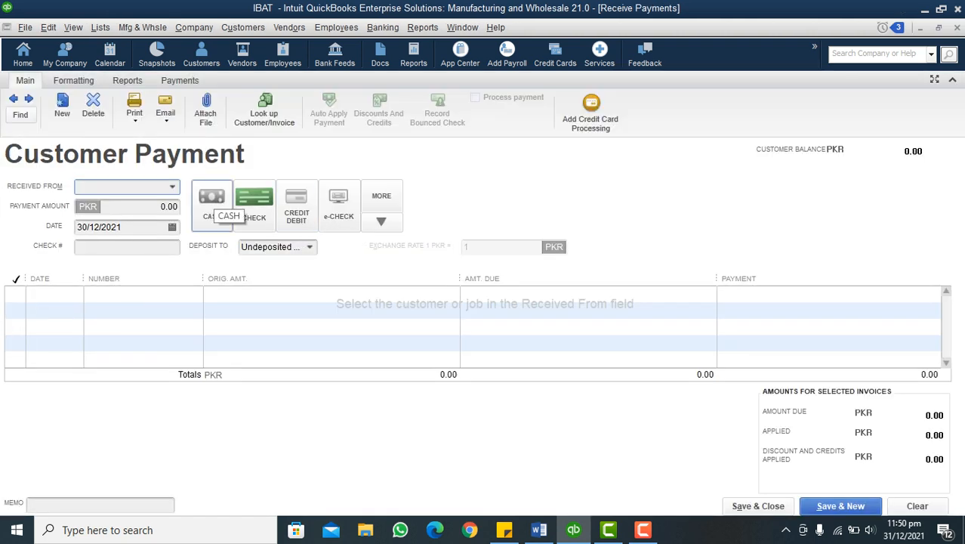
{"action": "left_click", "coordinate": [172, 186]}
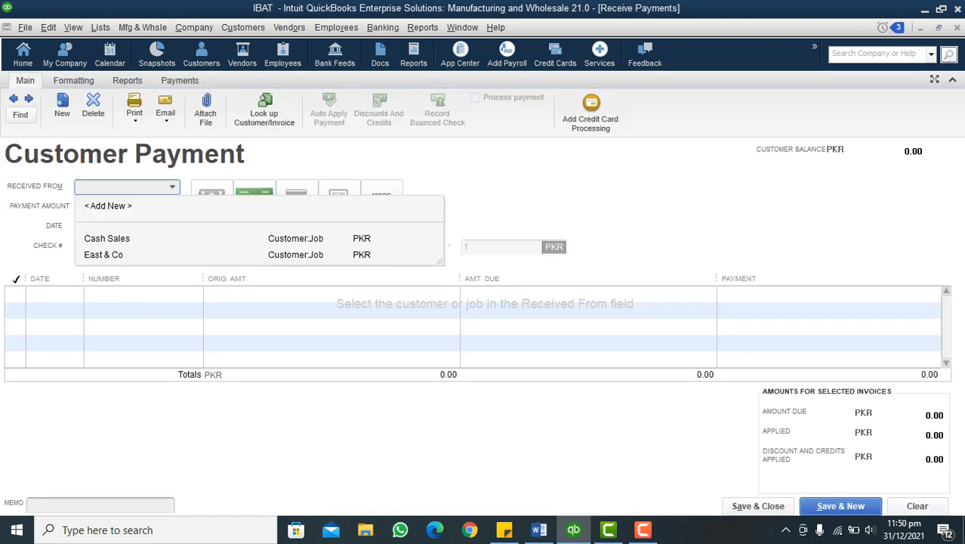
{"action": "left_click", "coordinate": [103, 254]}
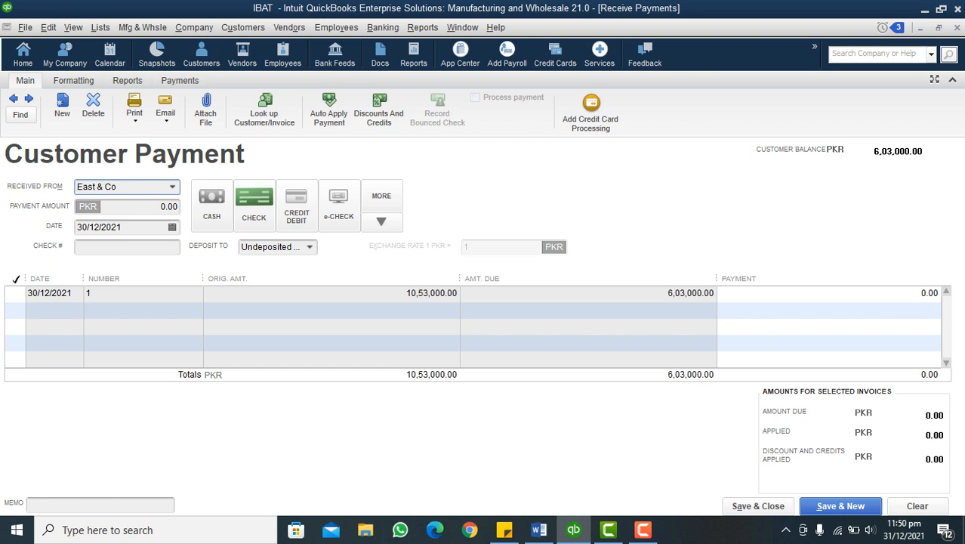
Enter check number 12340, deposit to MCB Bank, and apply the payment to invoice 1, keeping automatic payment calculation on
{"action": "left_click", "coordinate": [127, 247]}
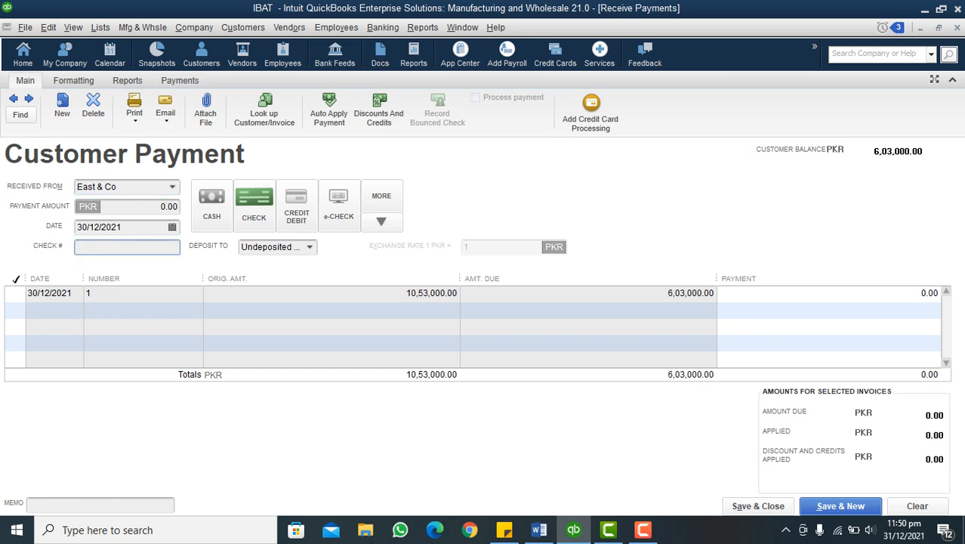
{"action": "type", "text": "12340"}
{"action": "left_click", "coordinate": [309, 247]}
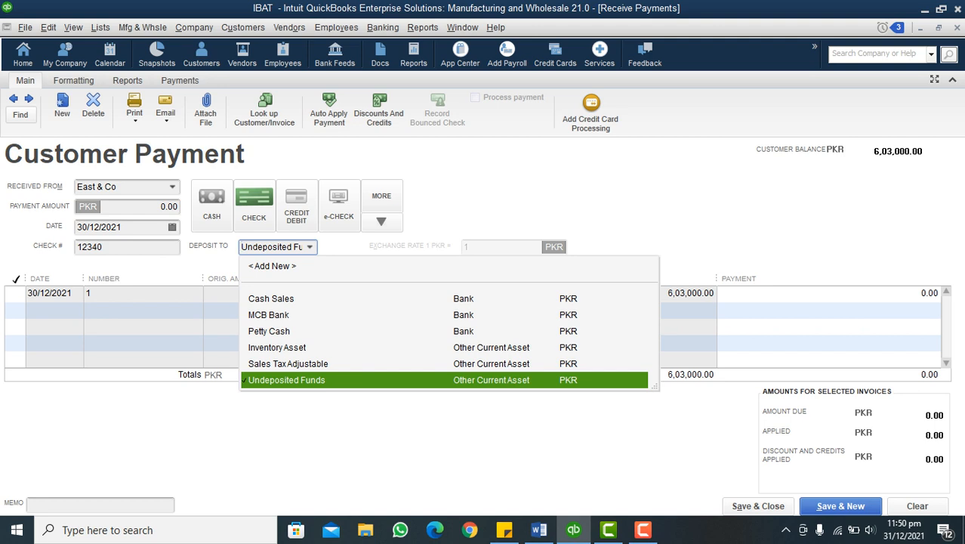
{"action": "left_click", "coordinate": [269, 315]}
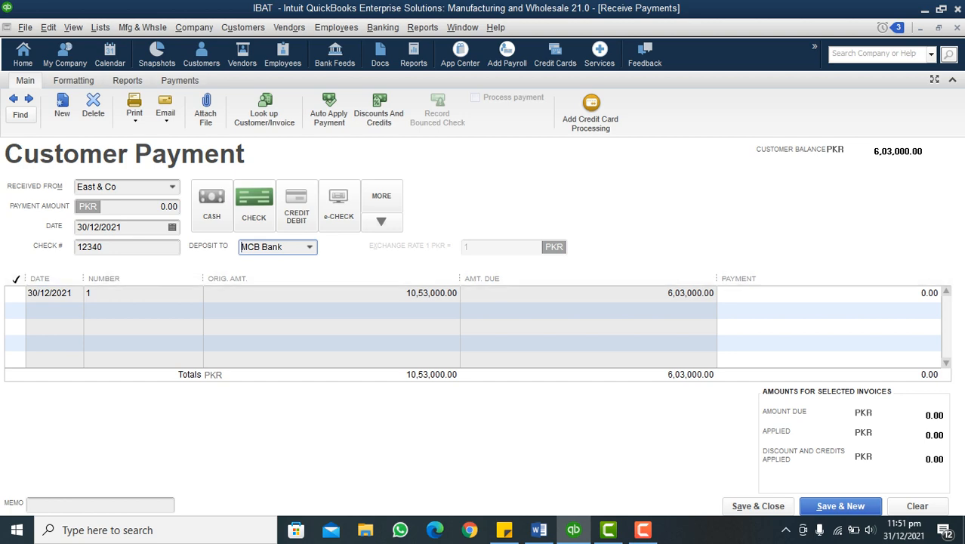
{"action": "left_click", "coordinate": [15, 294]}
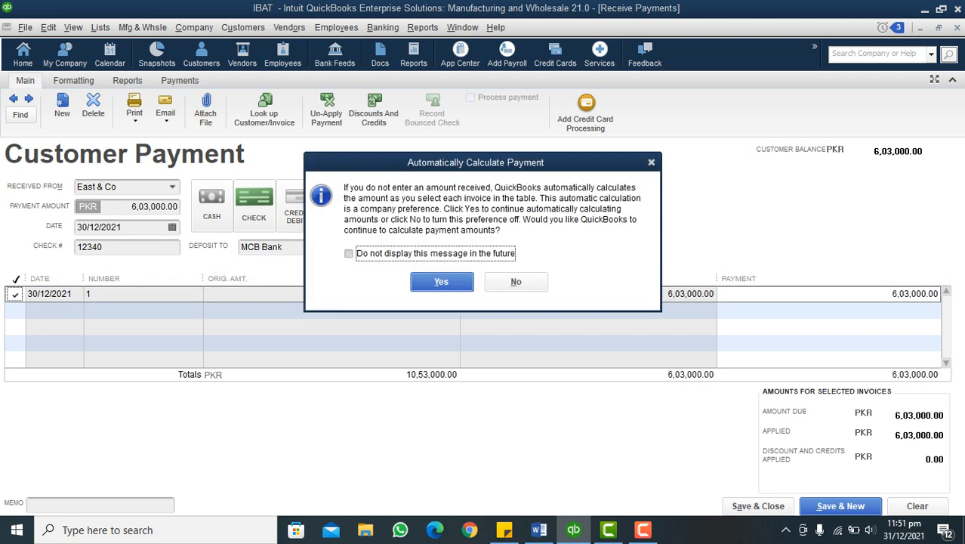
{"action": "key", "text": "Return"}
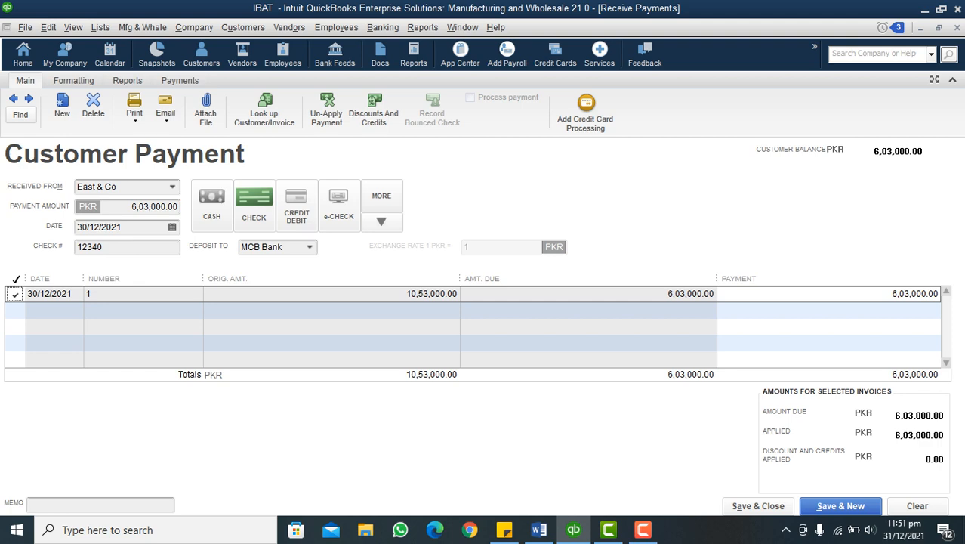
Review the discount and credits options for the selected invoice and leave them without applying any
{"action": "left_click", "coordinate": [374, 112]}
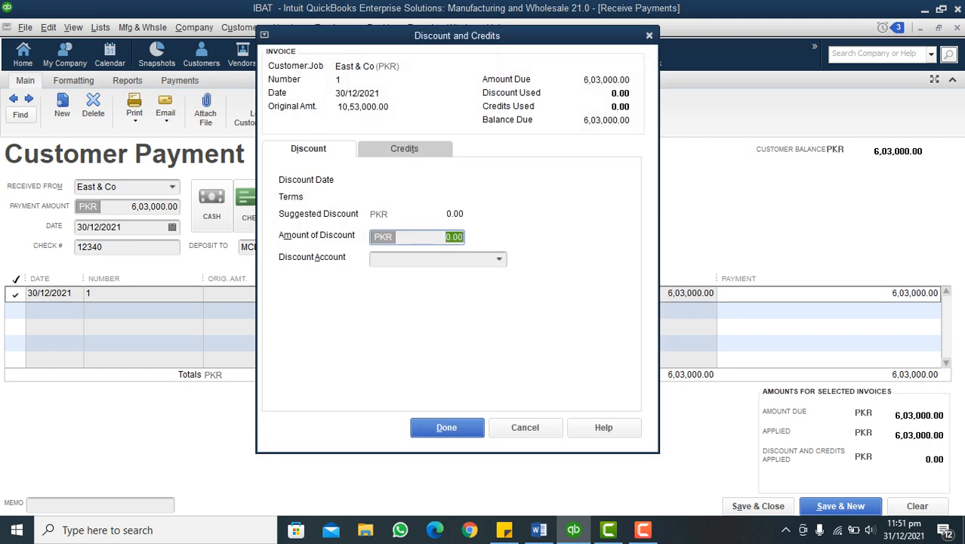
{"action": "key", "text": "alt+t"}
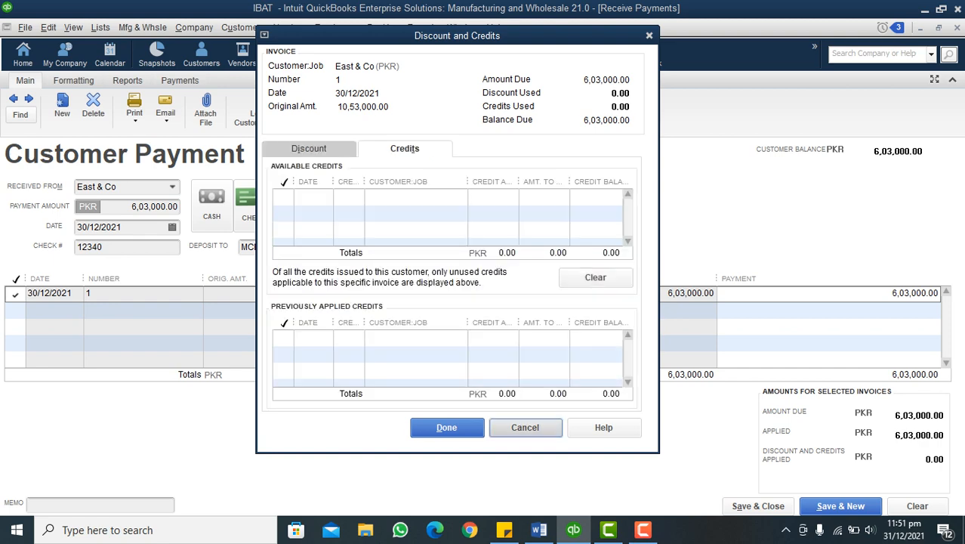
{"action": "left_click", "coordinate": [525, 428]}
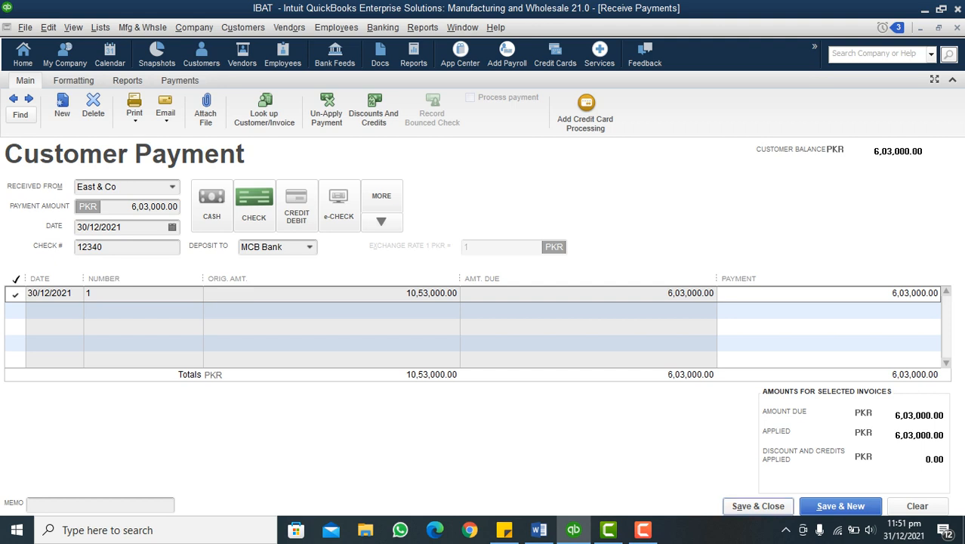
Save and close the East & Co payment and refresh the Balance Sheet
{"action": "left_click", "coordinate": [758, 505]}
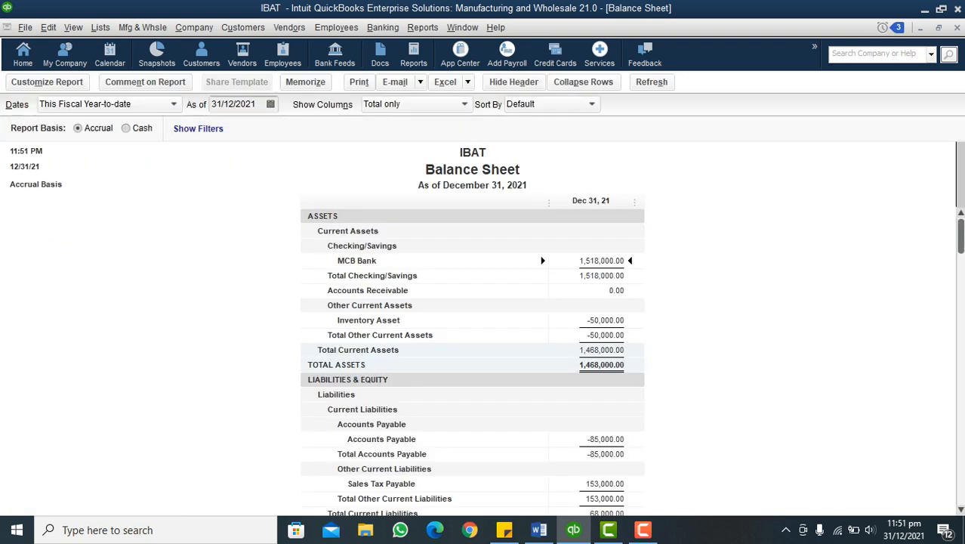
{"action": "left_click", "coordinate": [652, 82]}
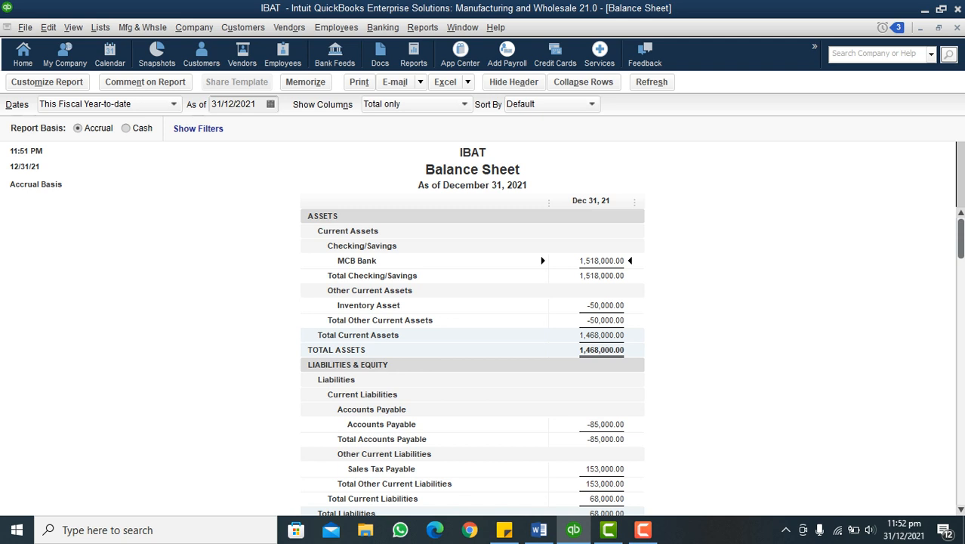
Open the Inventory Valuation Detail report to examine the laptop's stock movements, and close it
{"action": "left_click", "coordinate": [423, 27]}
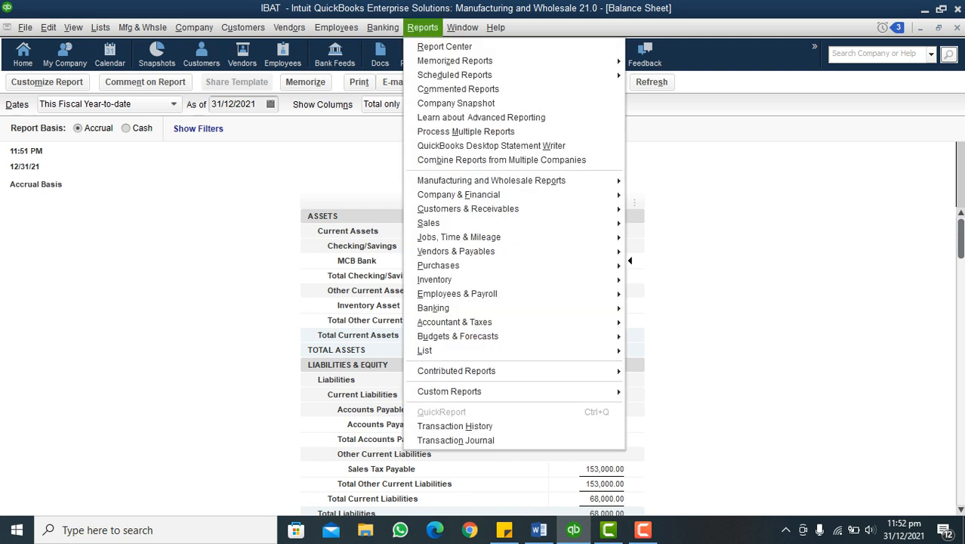
{"action": "mouse_move", "coordinate": [435, 279]}
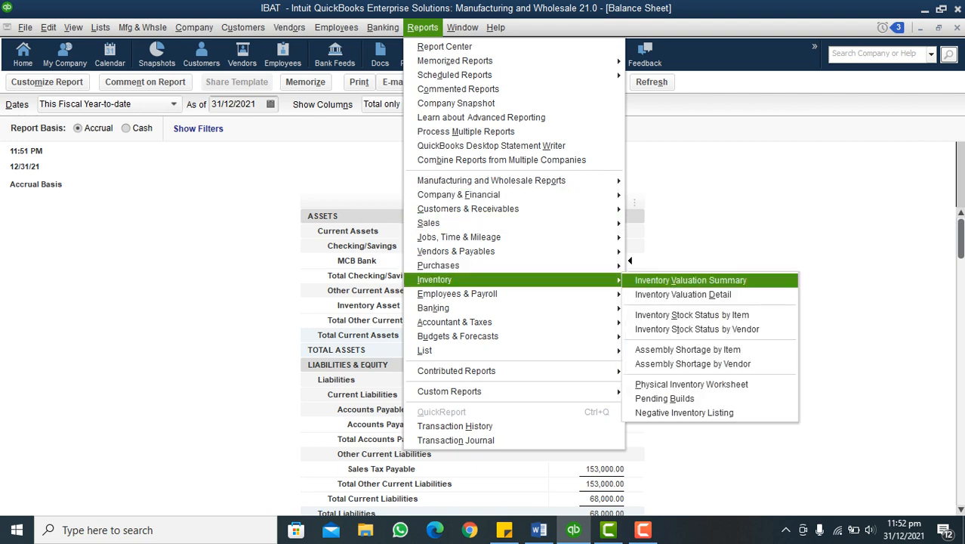
{"action": "left_click", "coordinate": [683, 295]}
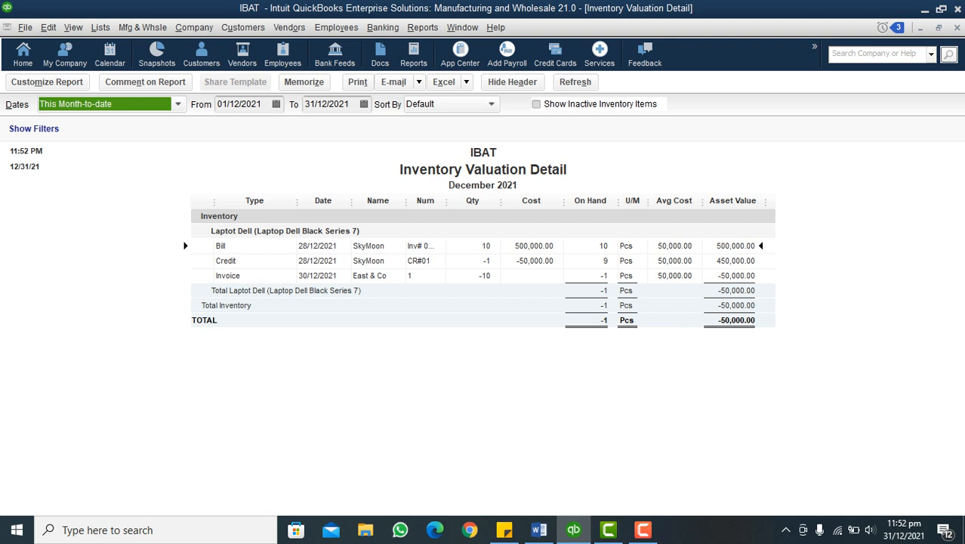
{"action": "key", "text": "Escape"}
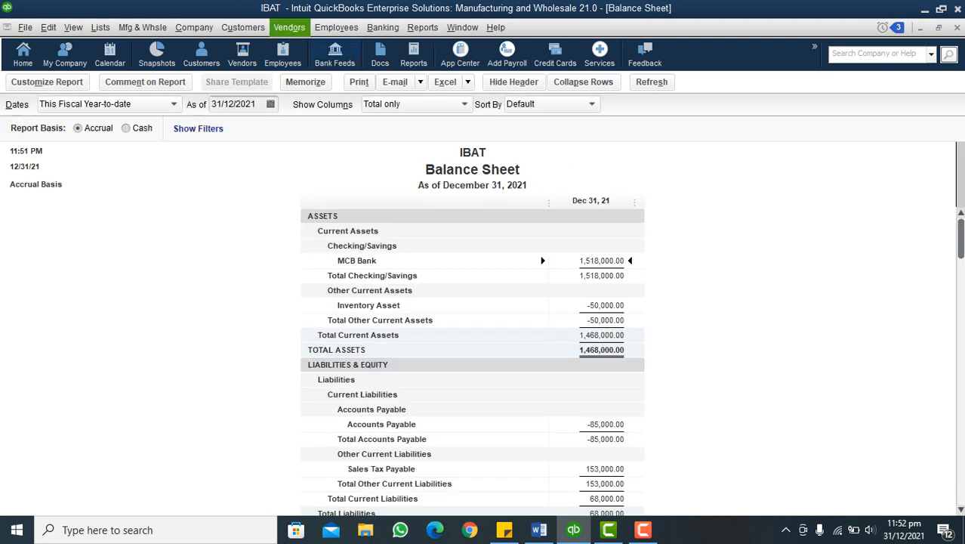
Start a bill with received items from vendor SkyMoon and enter Inv#098 as the reference number
{"action": "left_click", "coordinate": [289, 27]}
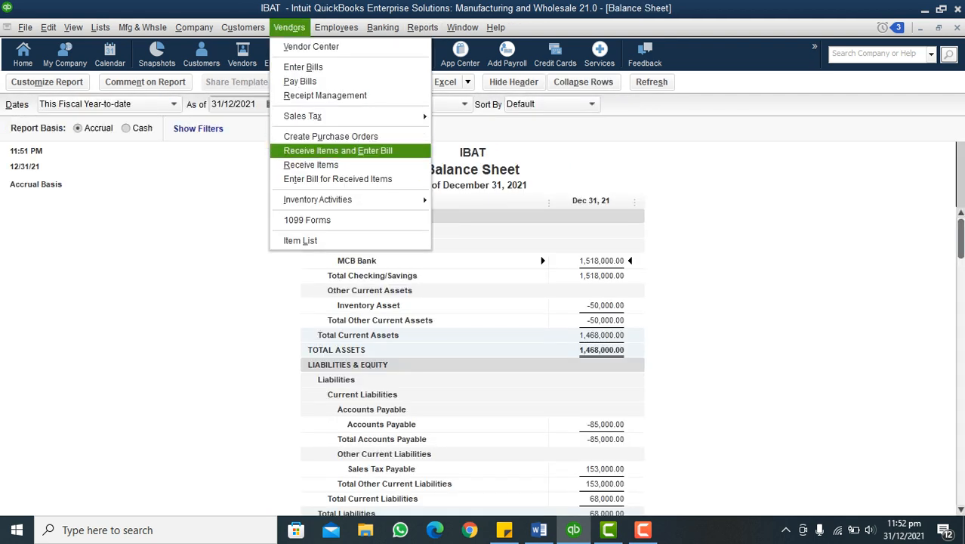
{"action": "key", "text": "Return"}
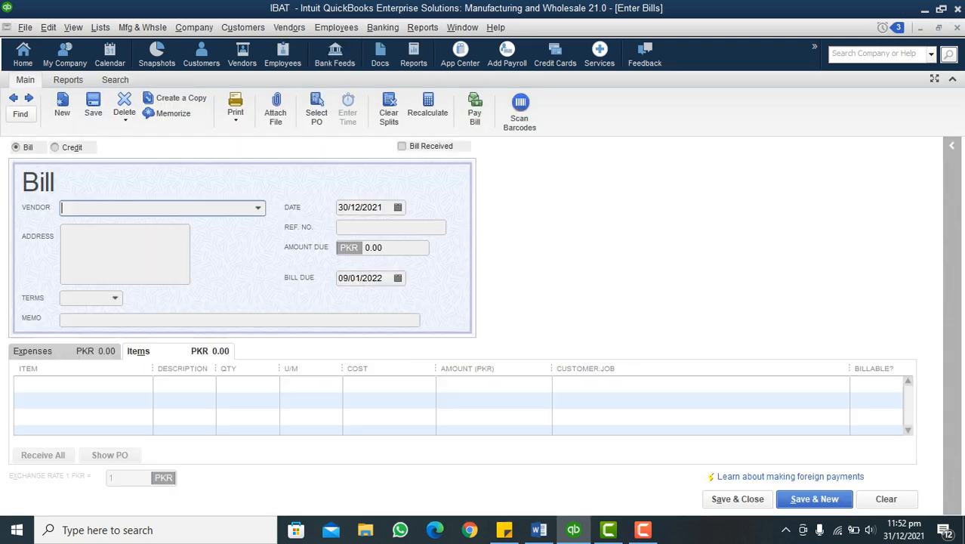
{"action": "left_click", "coordinate": [257, 208]}
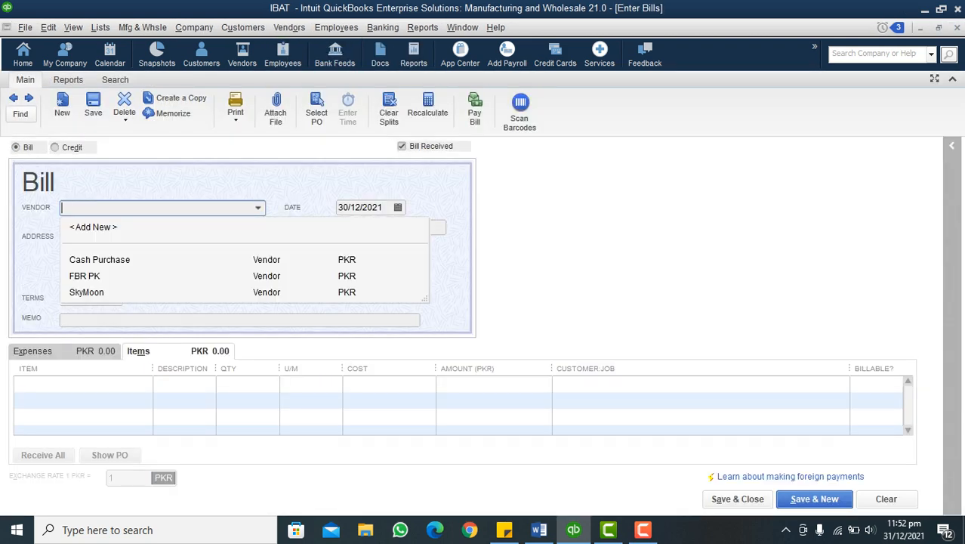
{"action": "left_click", "coordinate": [87, 293]}
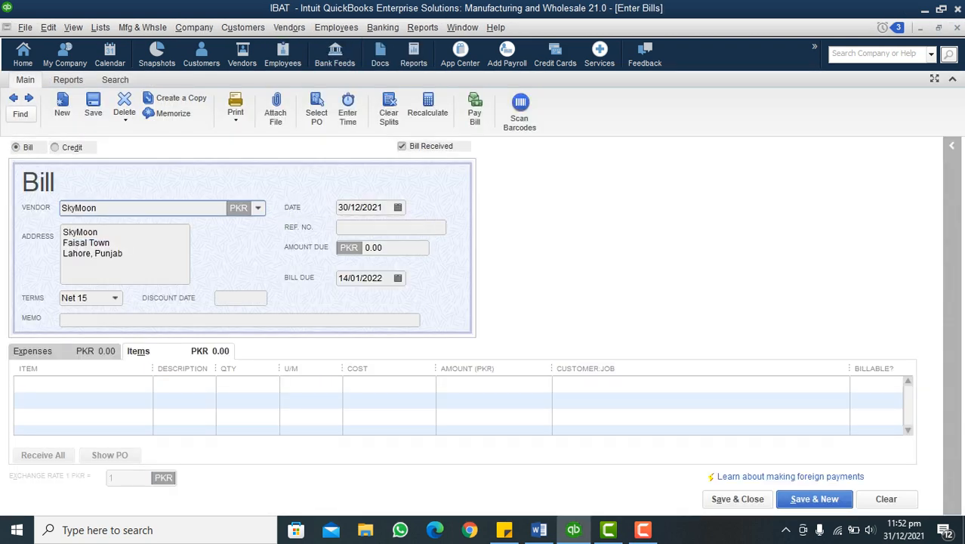
{"action": "left_click", "coordinate": [390, 227]}
{"action": "type", "text": "In"}
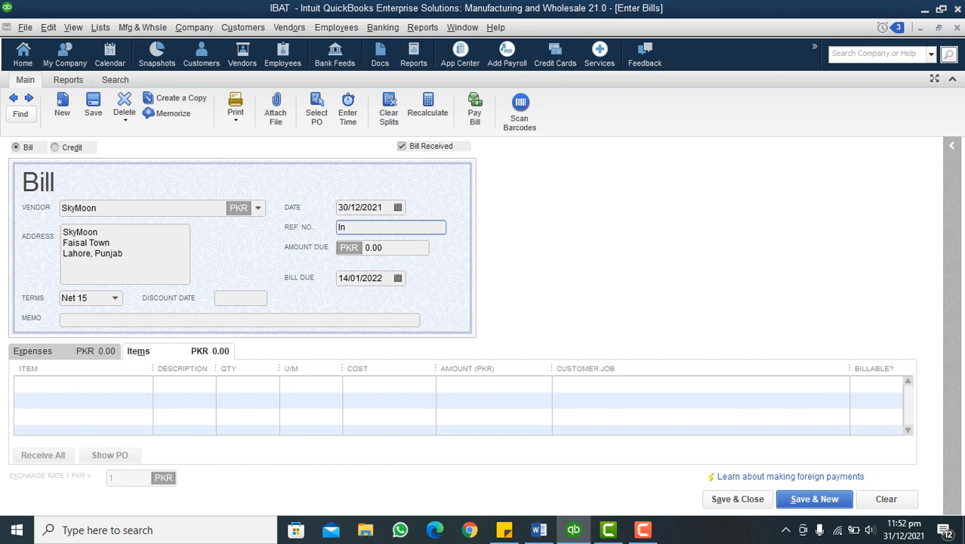
{"action": "type", "text": "v#098"}
Add 3 Pcs of the Laptot Dell item to the bill, then save and close it
{"action": "left_click", "coordinate": [82, 384]}
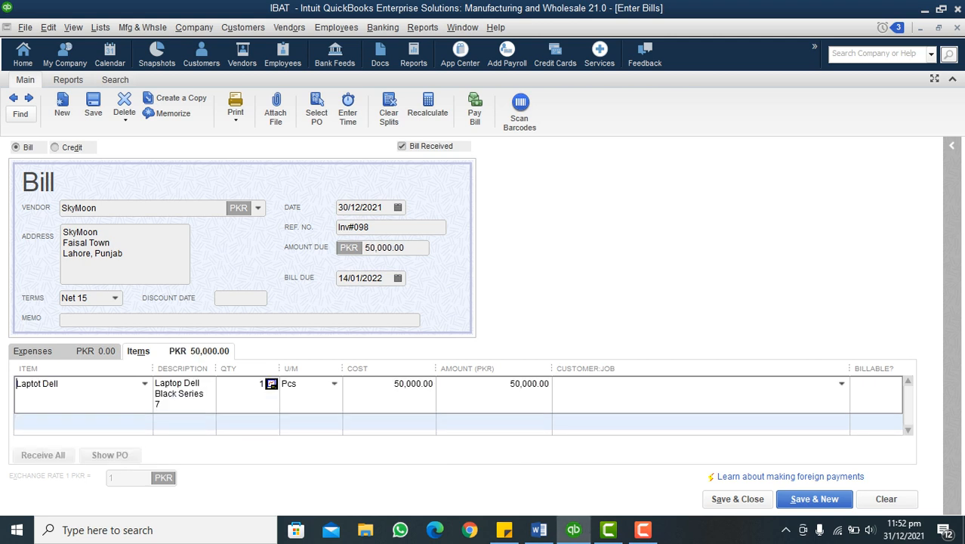
{"action": "key", "text": "Tab"}
{"action": "type", "text": "3"}
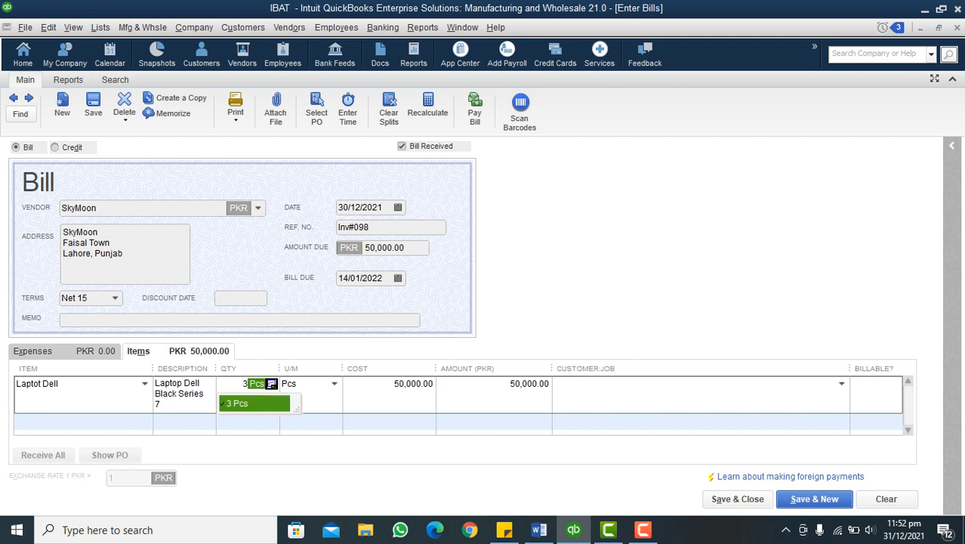
{"action": "key", "text": "Tab"}
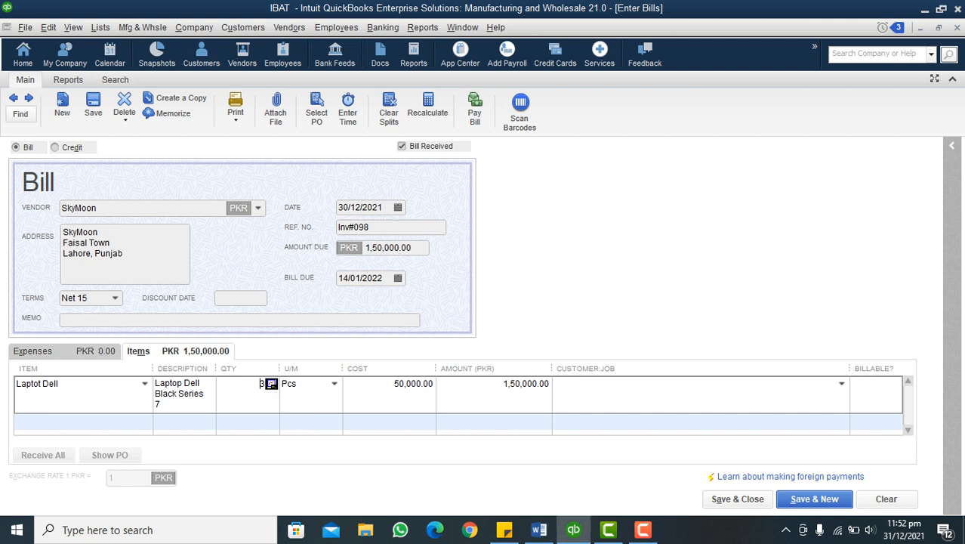
{"action": "left_click", "coordinate": [506, 384]}
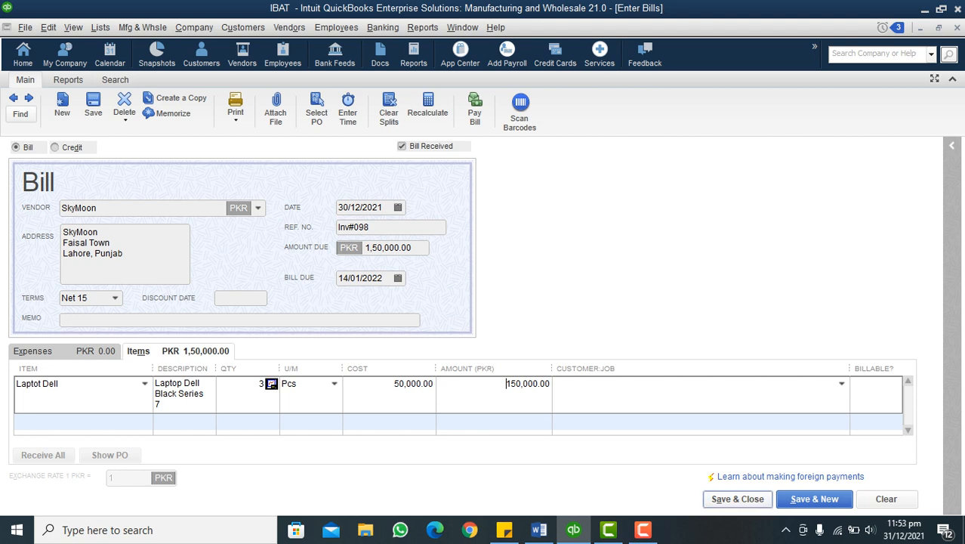
{"action": "left_click", "coordinate": [738, 499]}
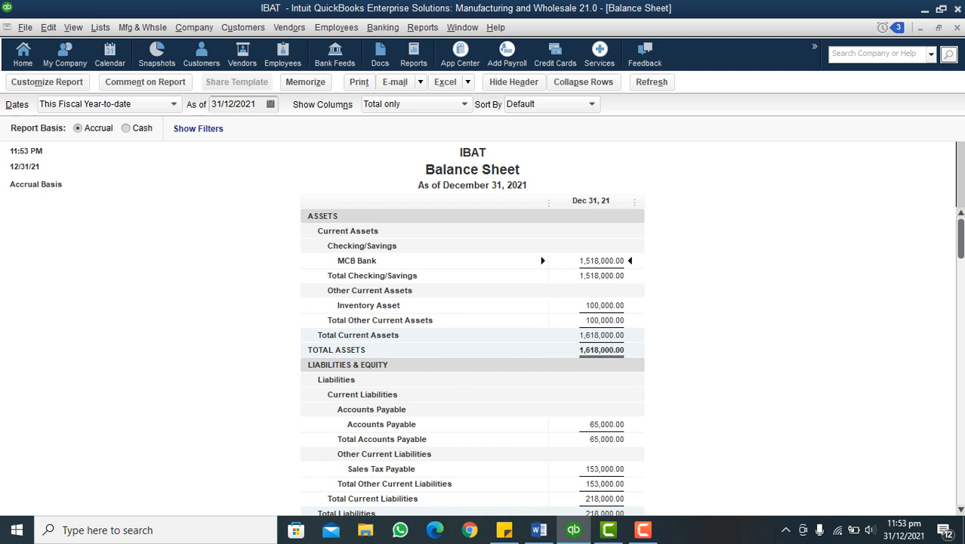
Reopen the Inventory Valuation Detail report to check the laptop's stock including the new SkyMoon bill
{"action": "left_click", "coordinate": [422, 27]}
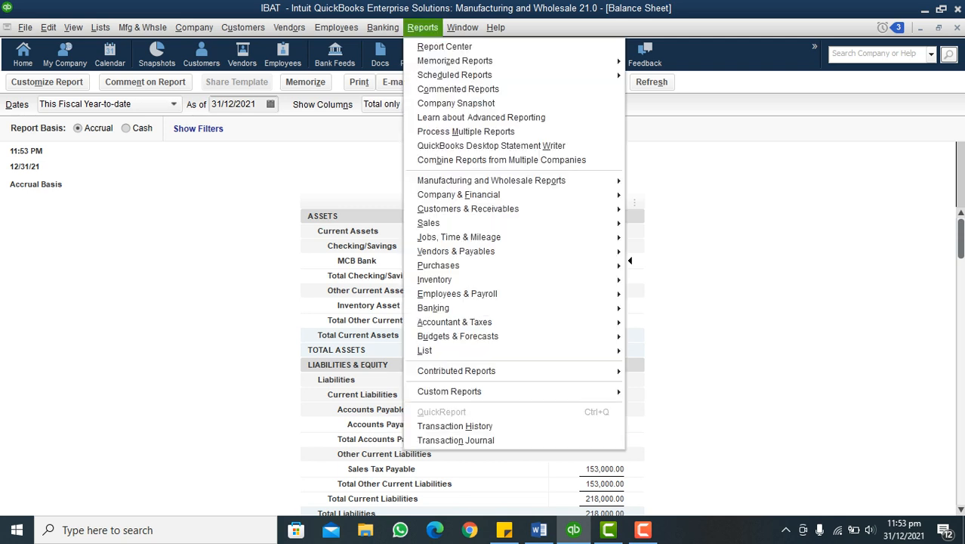
{"action": "mouse_move", "coordinate": [453, 280]}
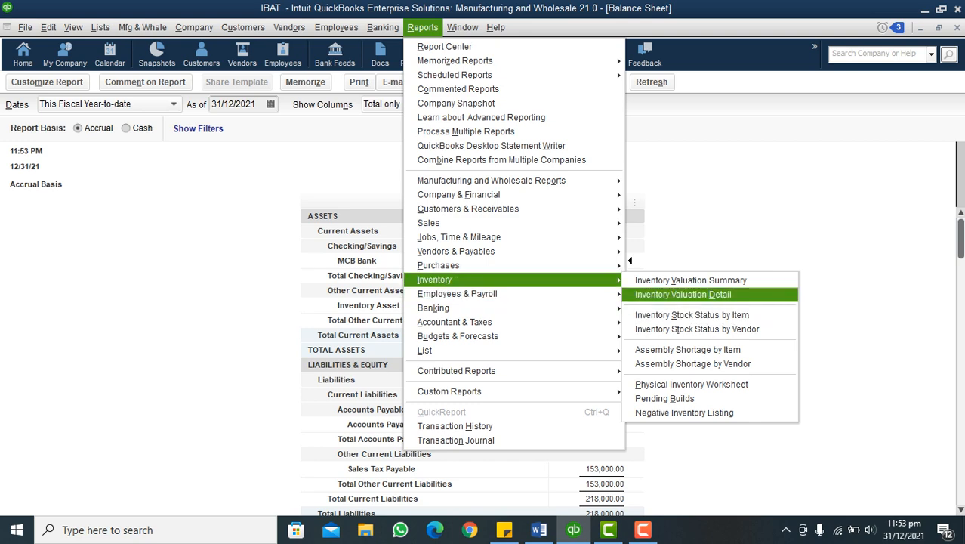
{"action": "key", "text": "Return"}
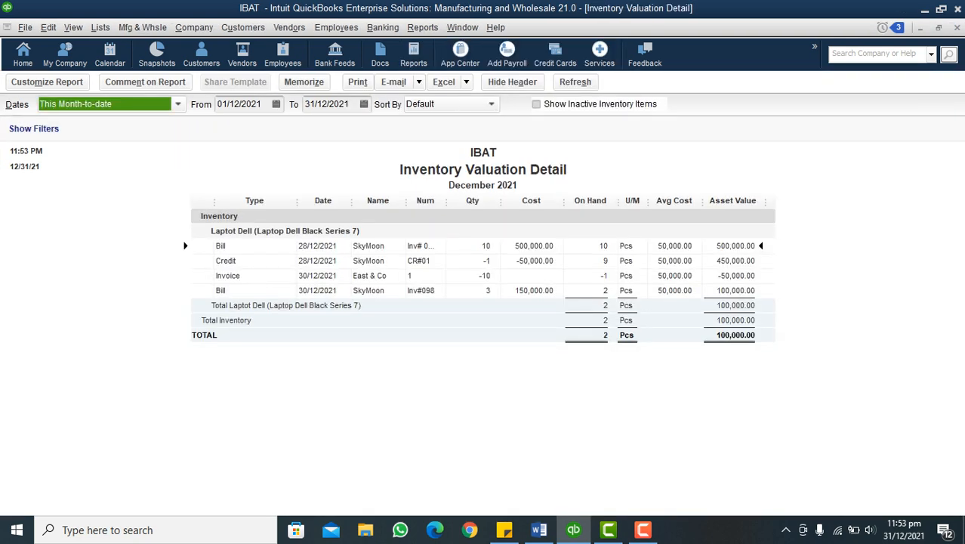